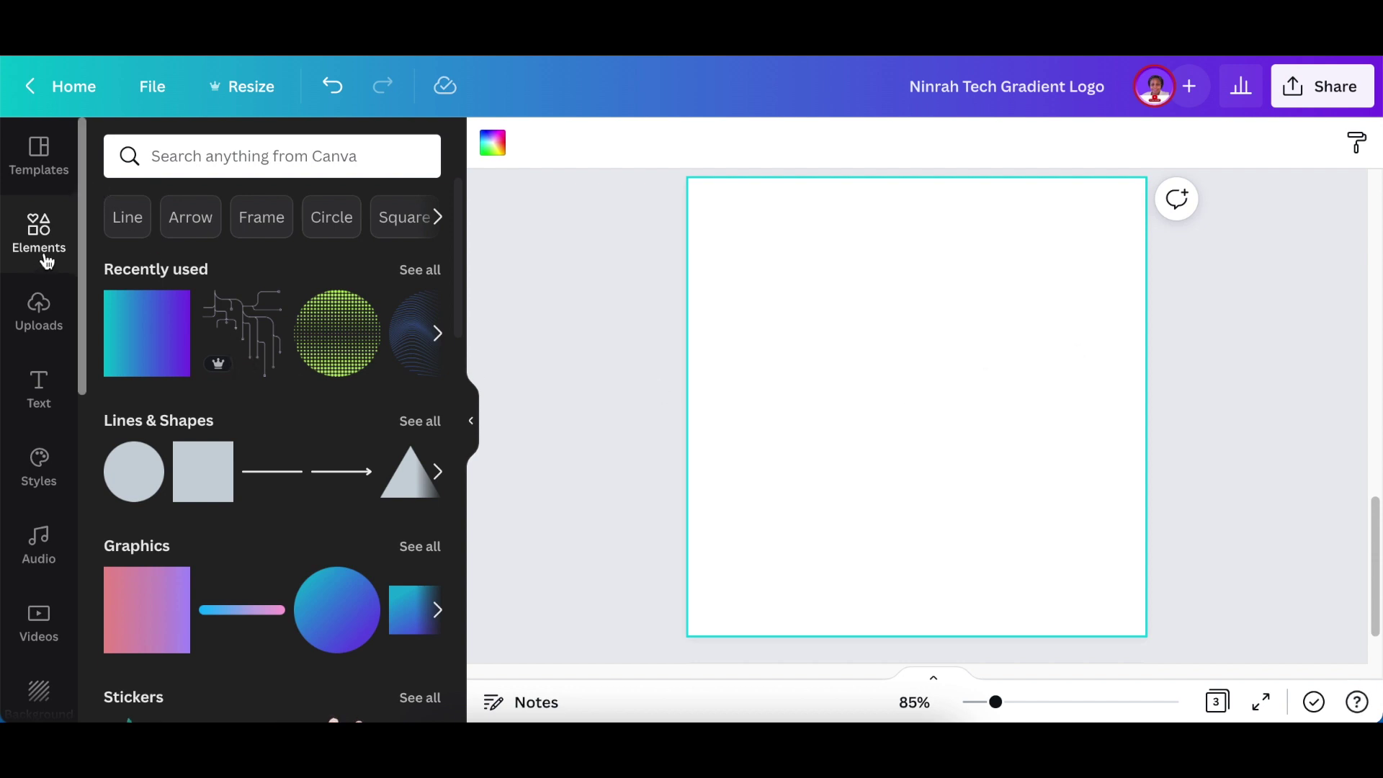
- Search elements for TECH, filter to Graphics, and add the green halftone circle
{"action": "left_click", "coordinate": [169, 154]}
{"action": "type", "text": "TEC"}
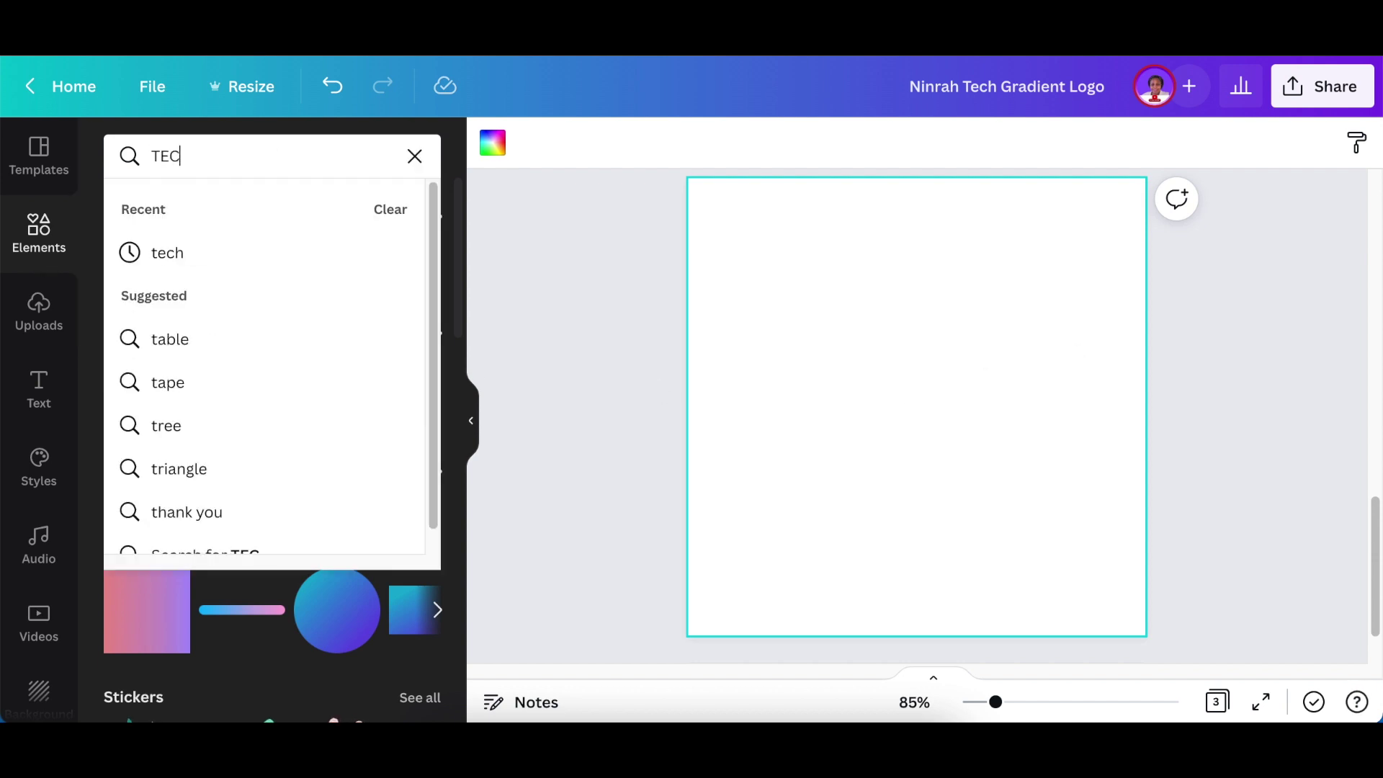
{"action": "type", "text": "H"}
{"action": "key", "text": "Return"}
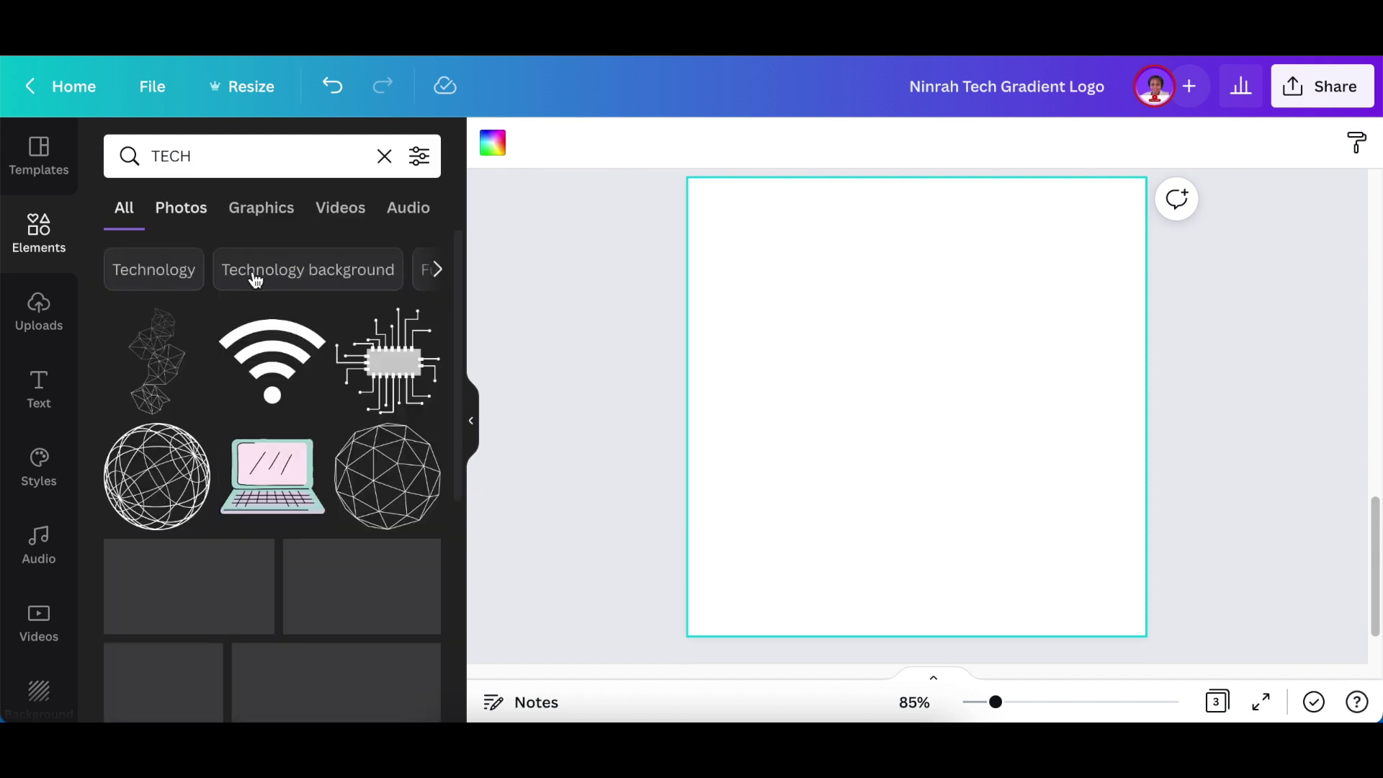
{"action": "scroll", "coordinate": [295, 363], "scroll_direction": "down", "scroll_amount": 1}
{"action": "scroll", "coordinate": [296, 364], "scroll_direction": "down", "scroll_amount": 2}
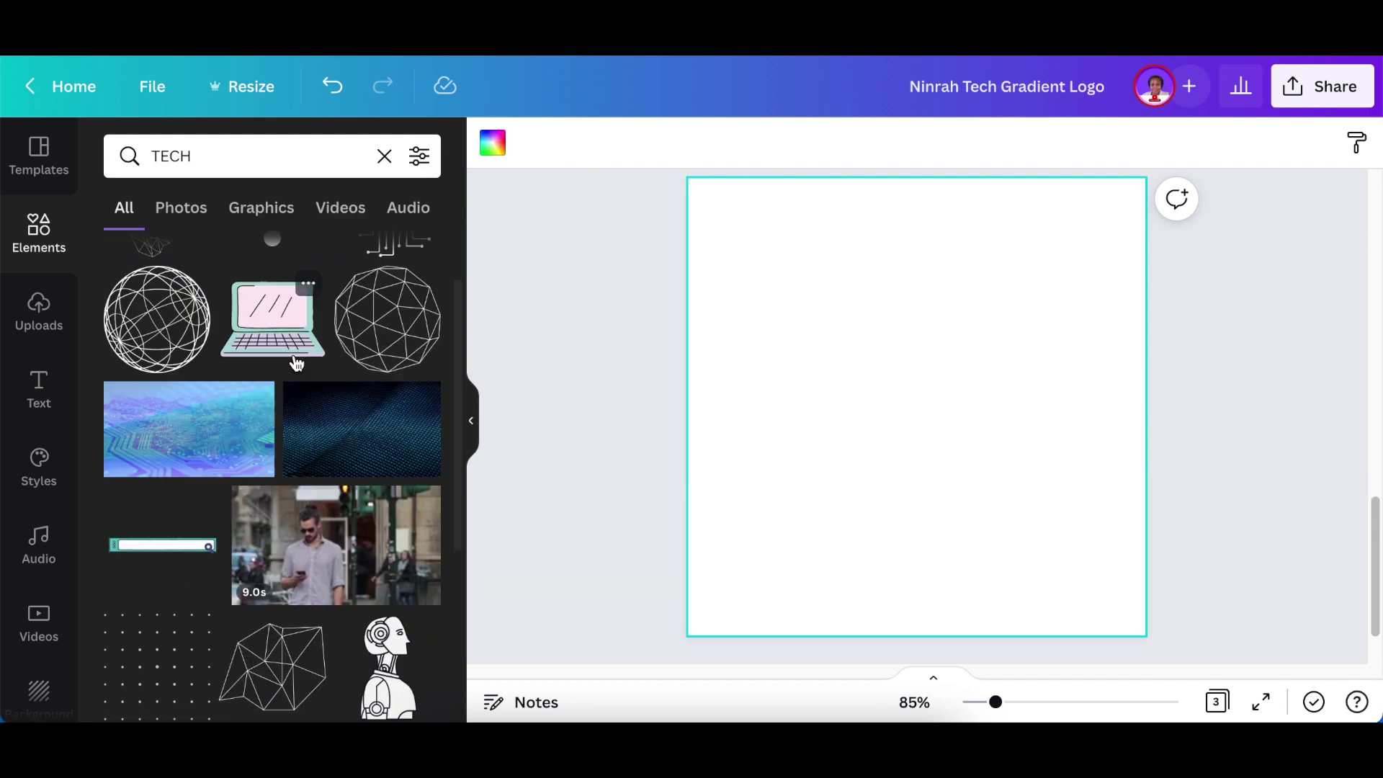
{"action": "scroll", "coordinate": [293, 365], "scroll_direction": "down", "scroll_amount": 4}
{"action": "scroll", "coordinate": [292, 365], "scroll_direction": "down", "scroll_amount": 5}
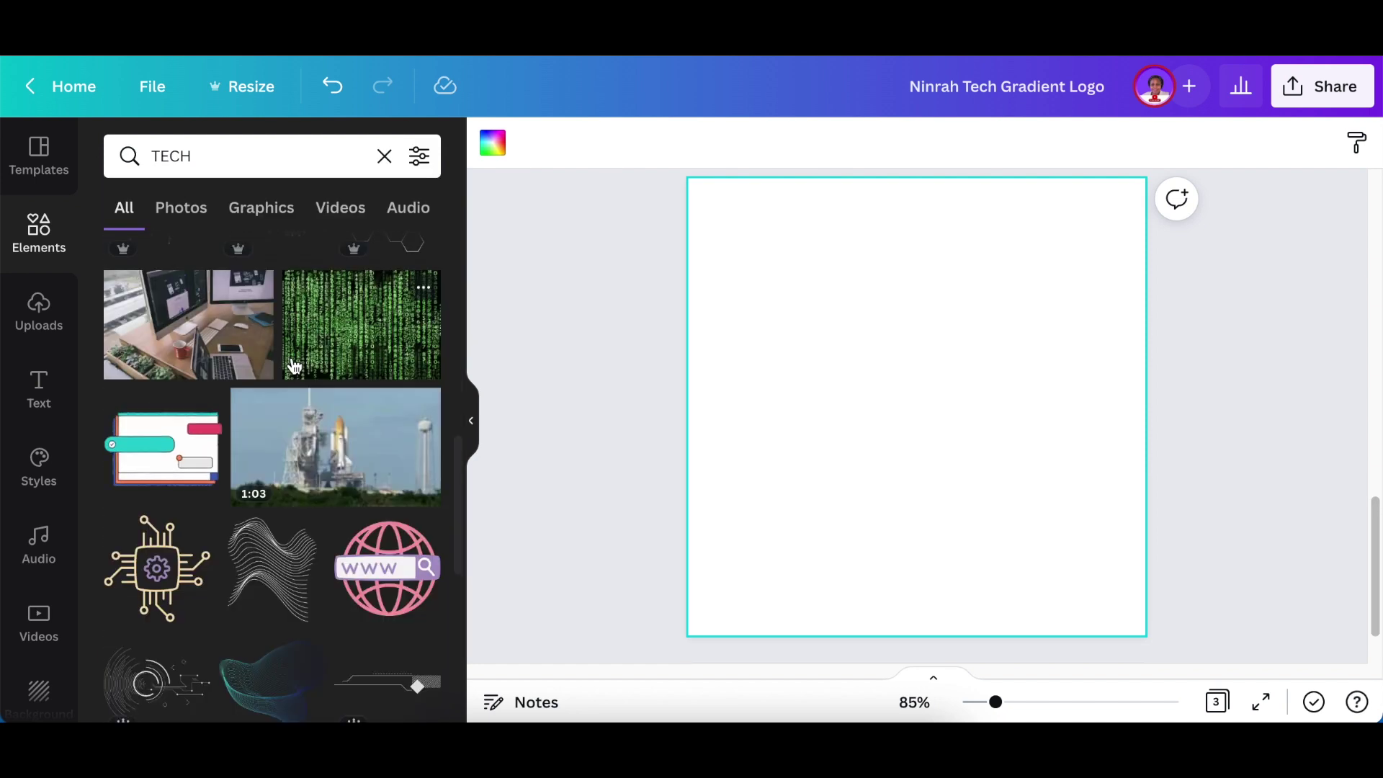
{"action": "scroll", "coordinate": [292, 366], "scroll_direction": "down", "scroll_amount": 4}
{"action": "scroll", "coordinate": [292, 365], "scroll_direction": "down", "scroll_amount": 1}
{"action": "scroll", "coordinate": [292, 366], "scroll_direction": "down", "scroll_amount": 2}
{"action": "scroll", "coordinate": [292, 365], "scroll_direction": "down", "scroll_amount": 1}
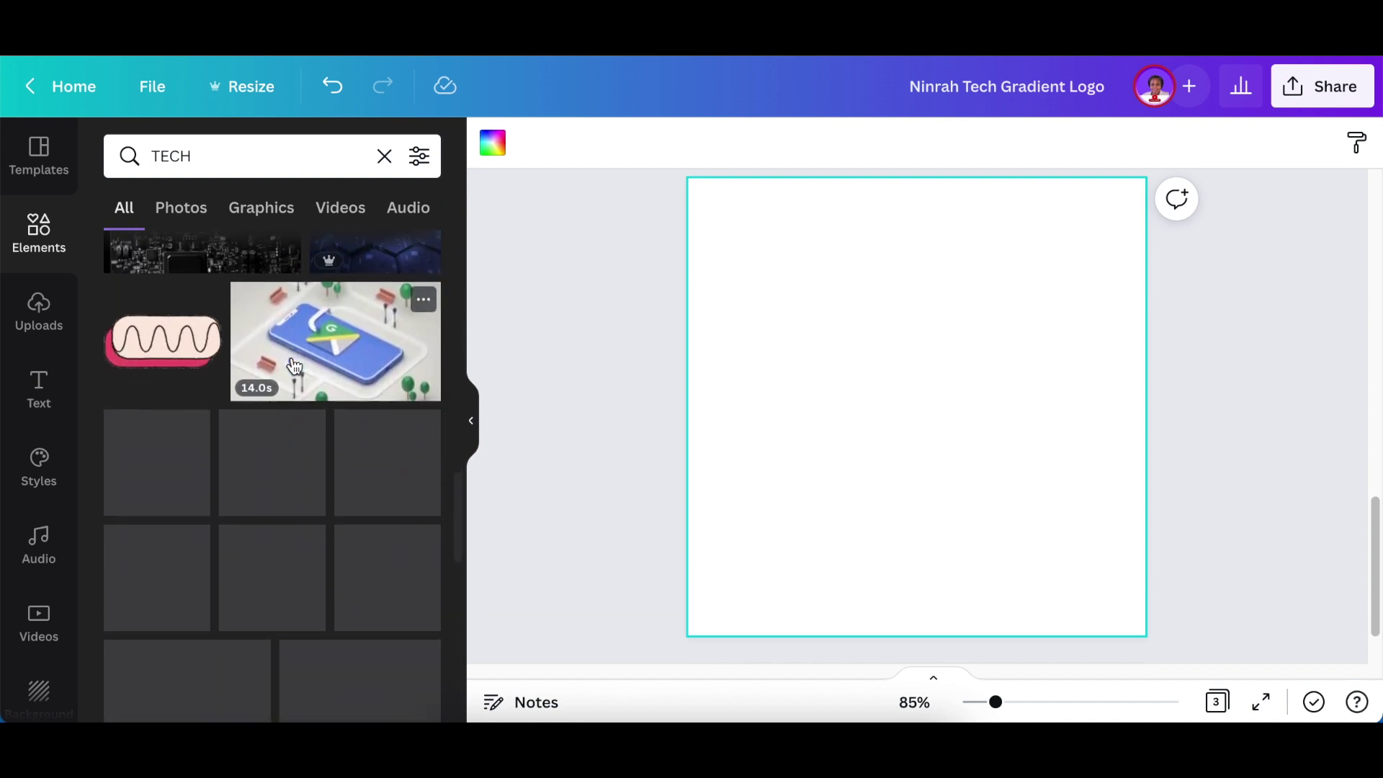
{"action": "scroll", "coordinate": [292, 365], "scroll_direction": "down", "scroll_amount": 1}
{"action": "scroll", "coordinate": [292, 366], "scroll_direction": "down", "scroll_amount": 2}
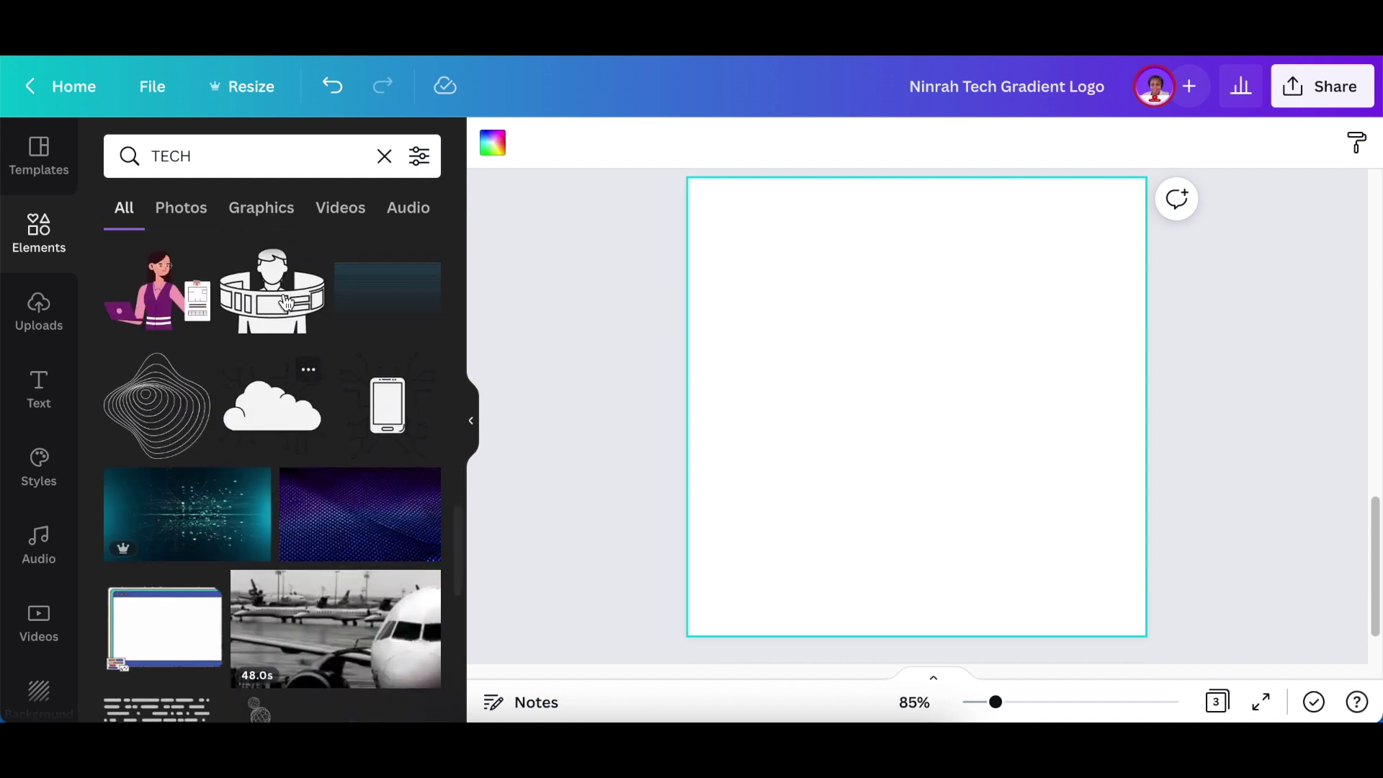
{"action": "left_click", "coordinate": [247, 210]}
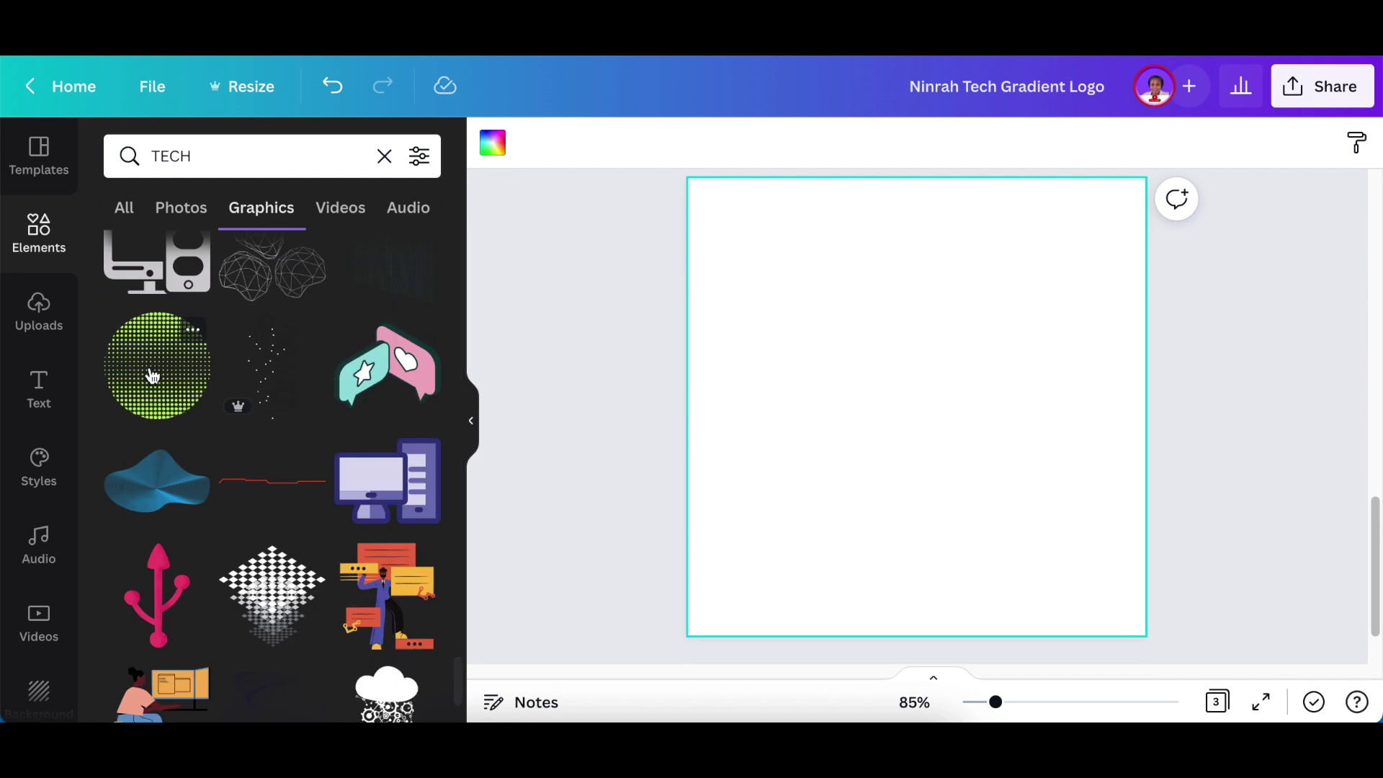
{"action": "left_click", "coordinate": [149, 375]}
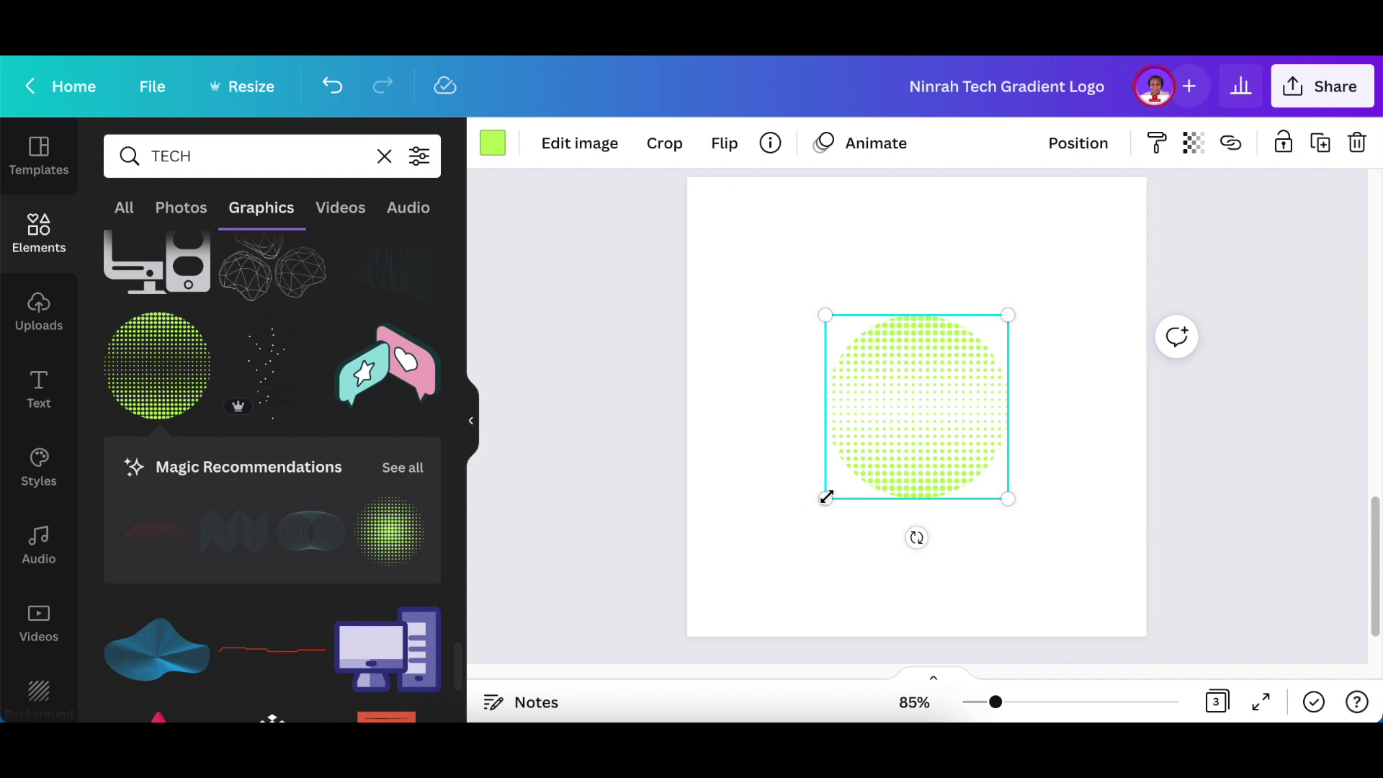
- Enlarge the green halftone dot circle and centre it on the page
{"action": "left_click_drag", "start_coordinate": [798, 519], "coordinate": [697, 584]}
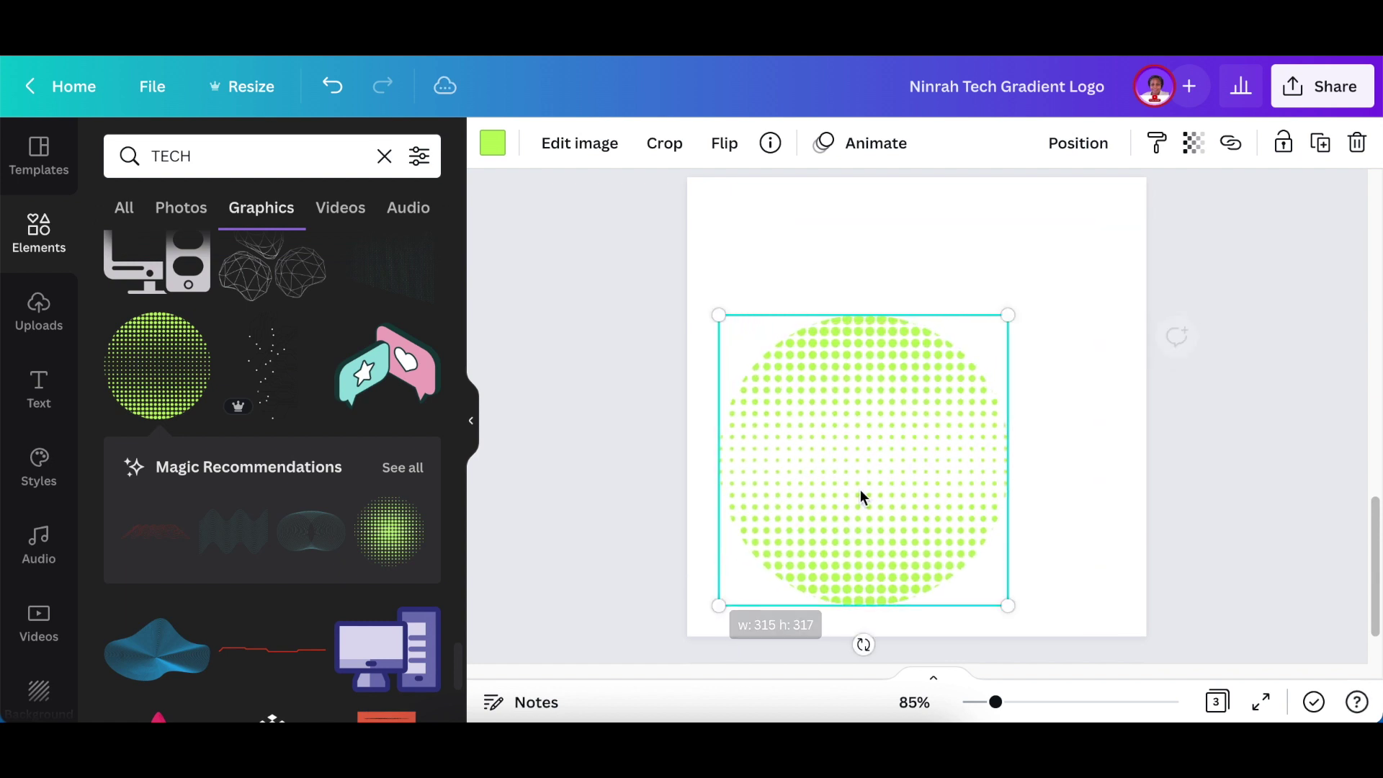
{"action": "mouse_move", "coordinate": [893, 454]}
{"action": "left_mouse_down"}
{"action": "mouse_move", "coordinate": [918, 414]}
{"action": "mouse_move", "coordinate": [918, 435]}
{"action": "left_mouse_up"}
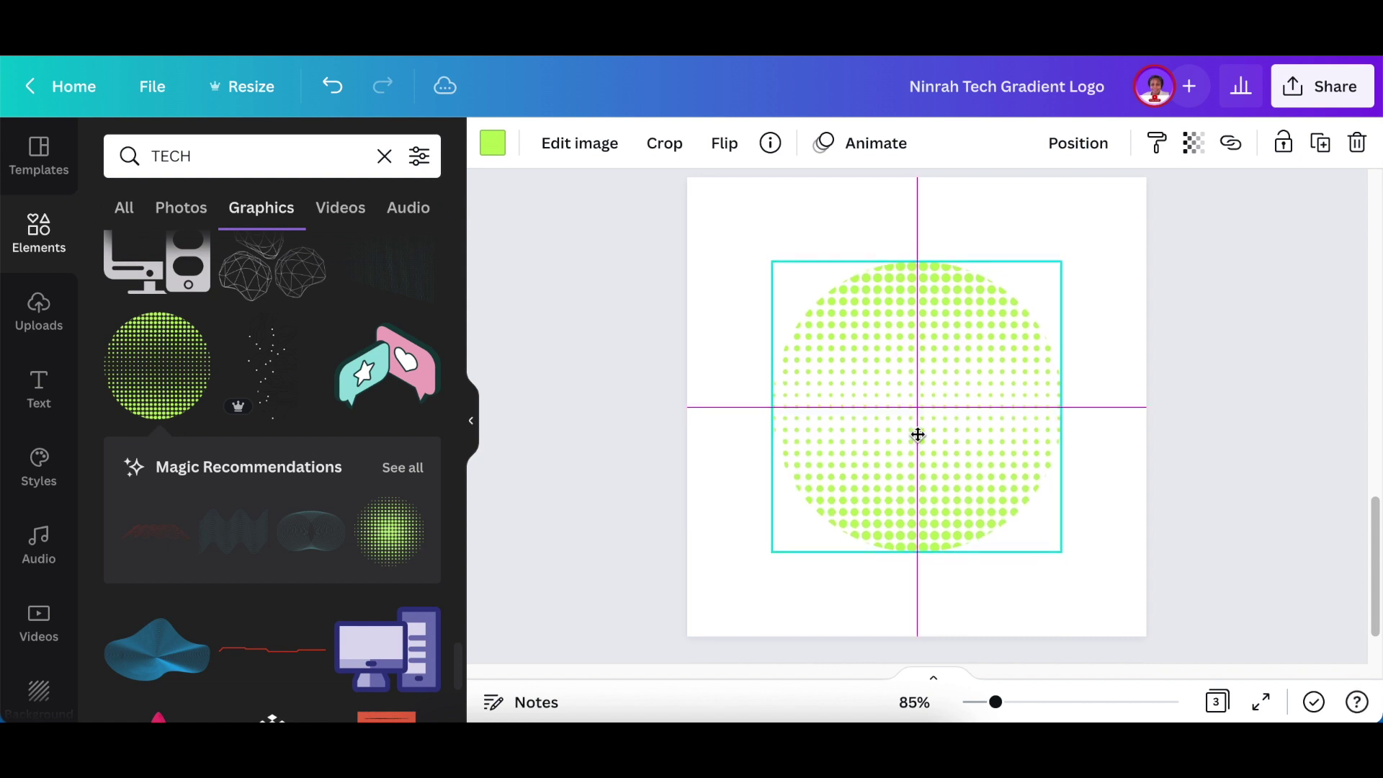
- Change the halftone dots to Cobalt blue from Default Colors
{"action": "left_click", "coordinate": [492, 142]}
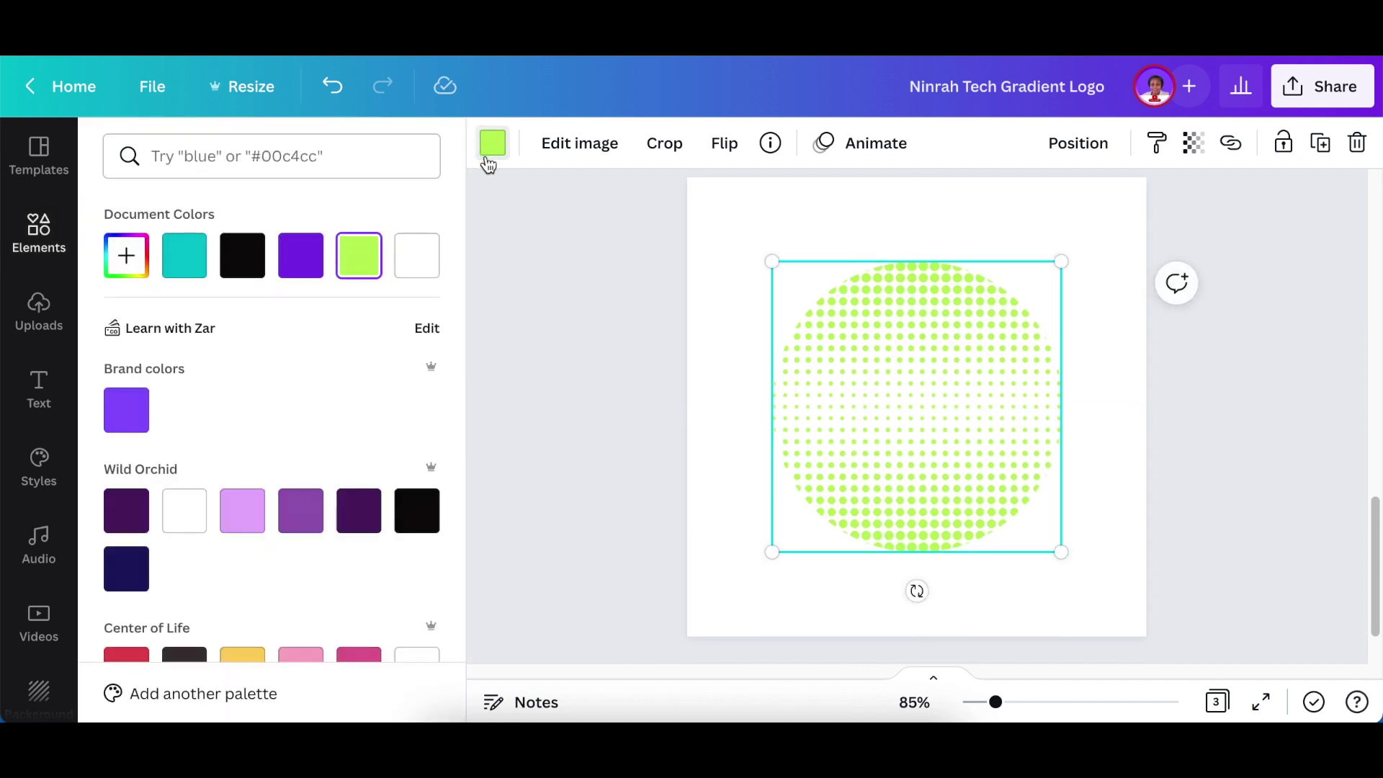
{"action": "scroll", "coordinate": [383, 373], "scroll_direction": "down", "scroll_amount": 3}
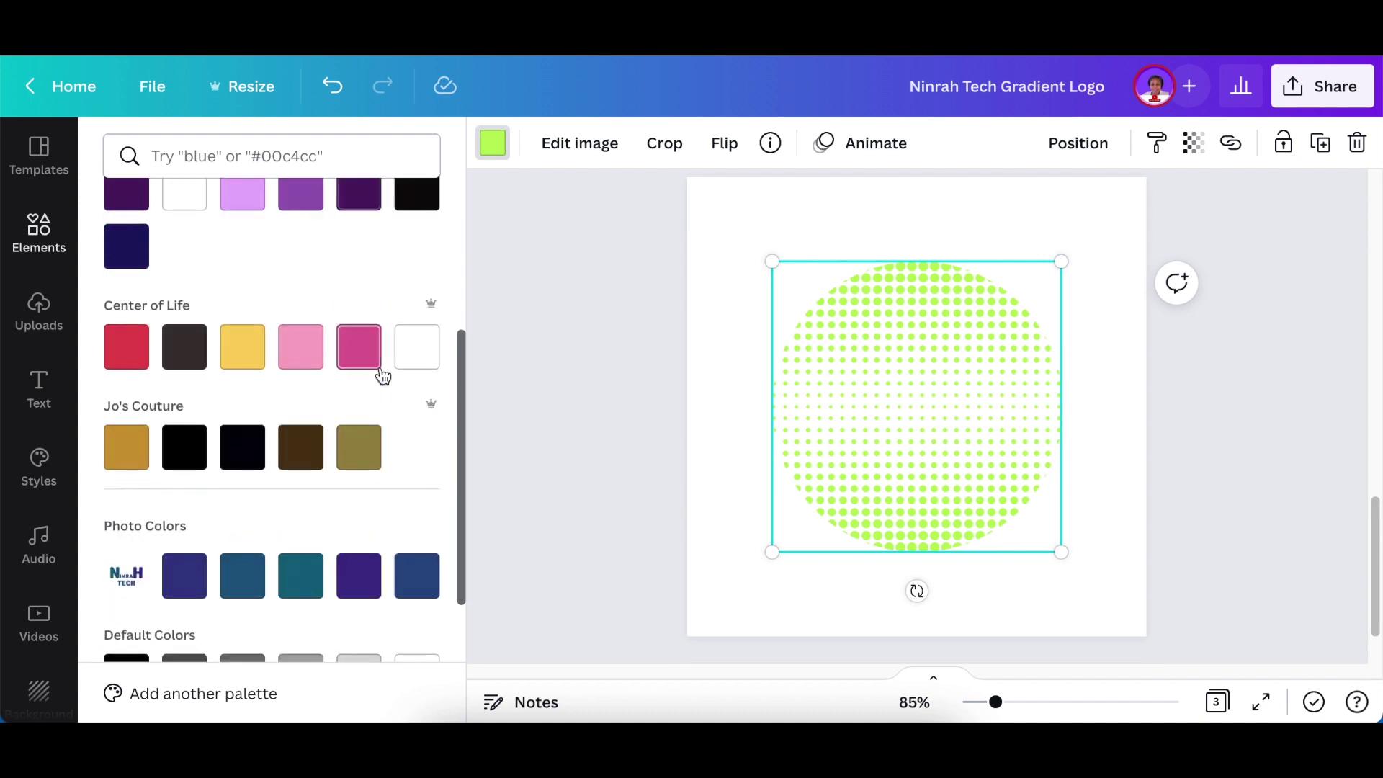
{"action": "scroll", "coordinate": [379, 373], "scroll_direction": "down", "scroll_amount": 1}
{"action": "scroll", "coordinate": [381, 374], "scroll_direction": "down", "scroll_amount": 1}
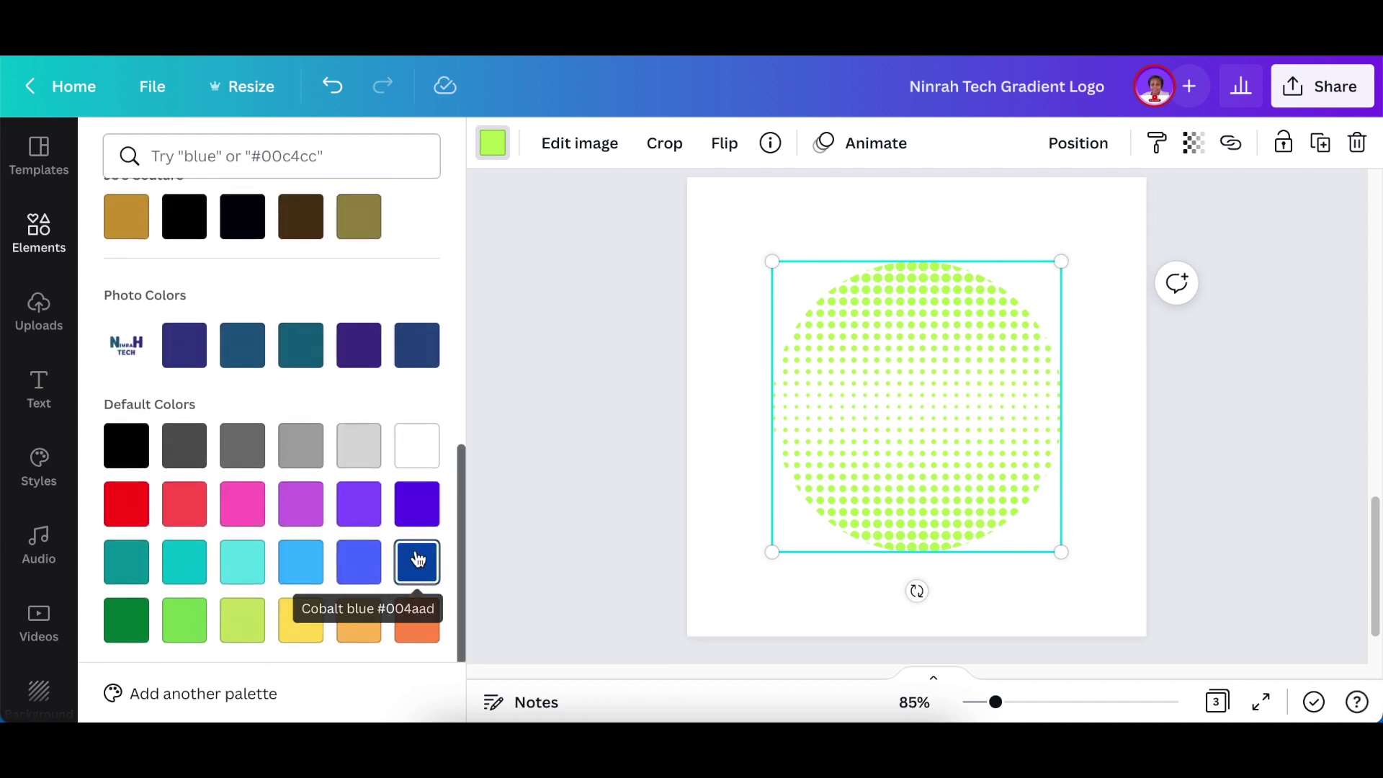
{"action": "left_click", "coordinate": [415, 561]}
{"action": "left_click", "coordinate": [579, 398]}
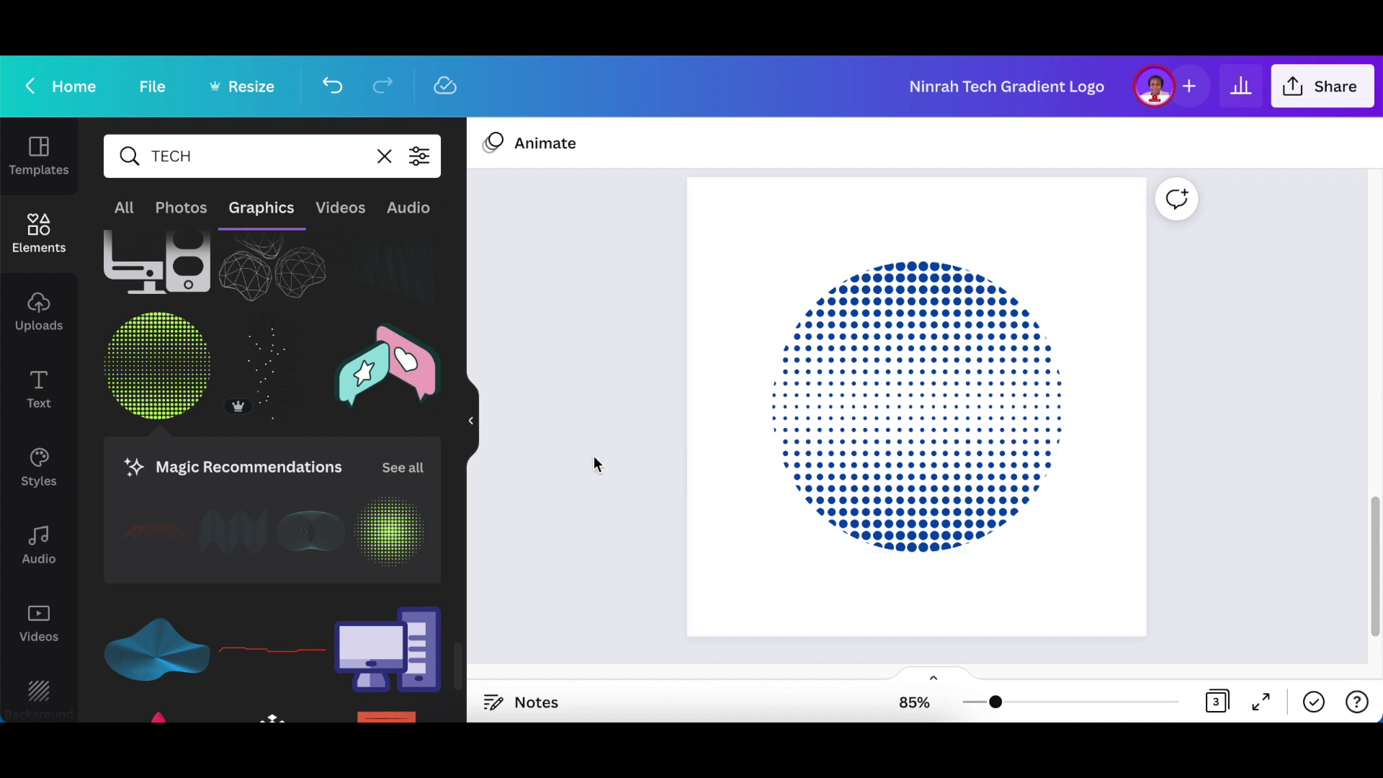
- Add a text box in the Mokoto font and replace its placeholder with NIMRAH
{"action": "key", "text": "t"}
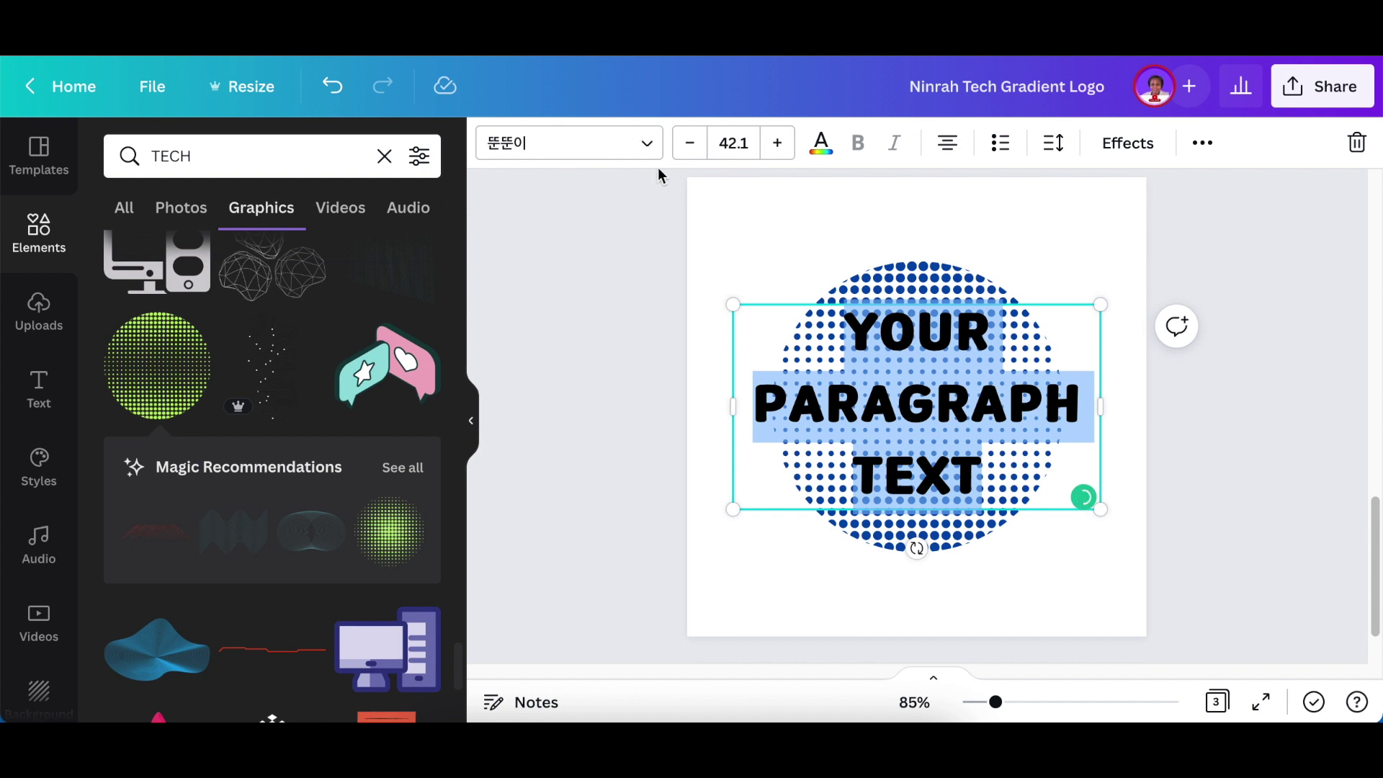
{"action": "left_click", "coordinate": [648, 149]}
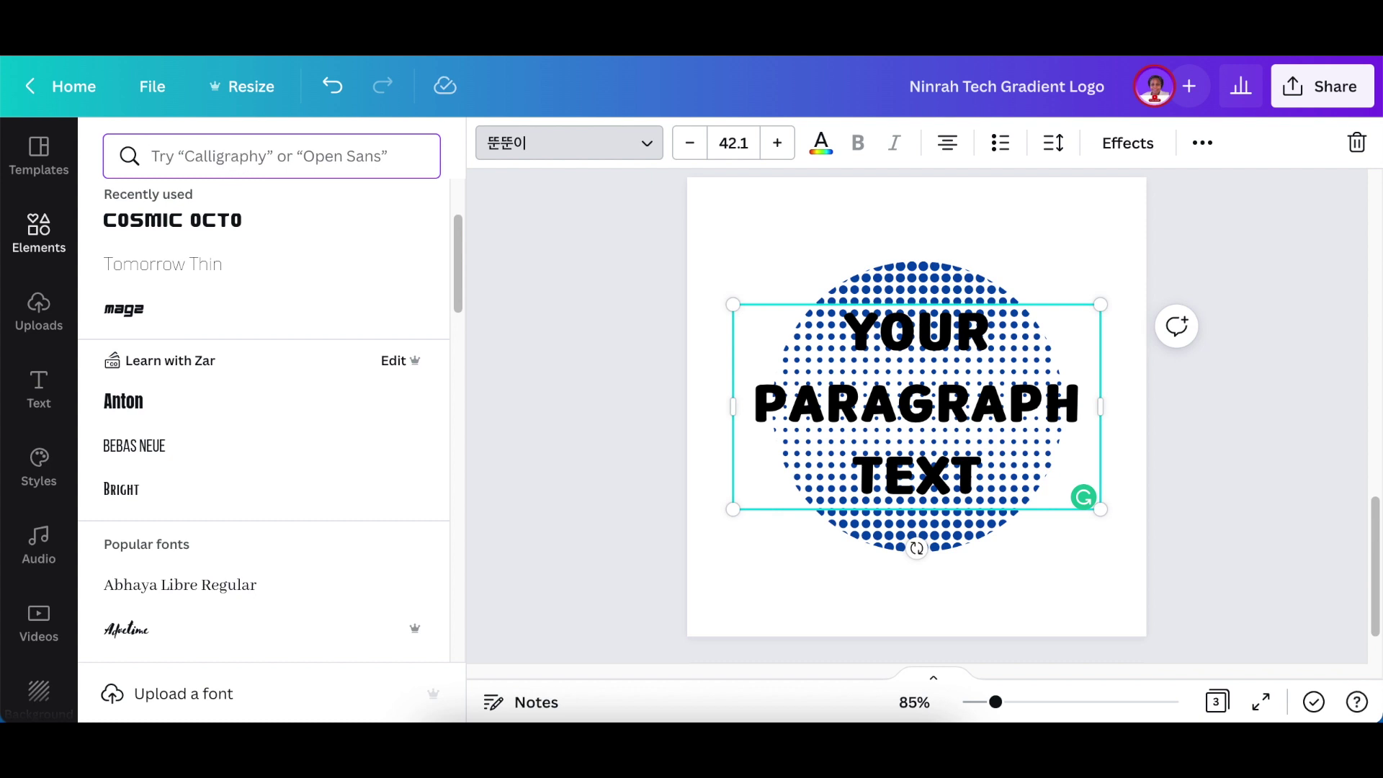
{"action": "type", "text": "TECH"}
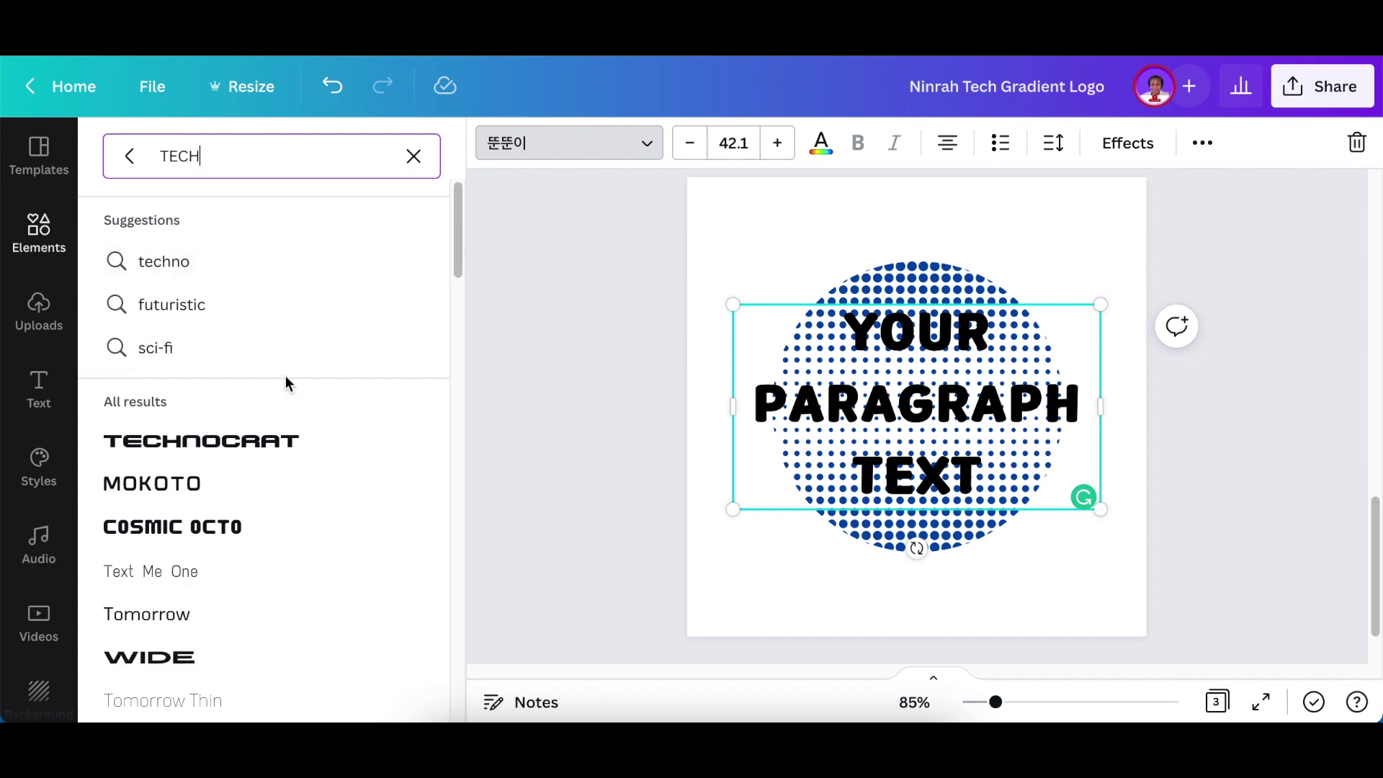
{"action": "left_click", "coordinate": [198, 490]}
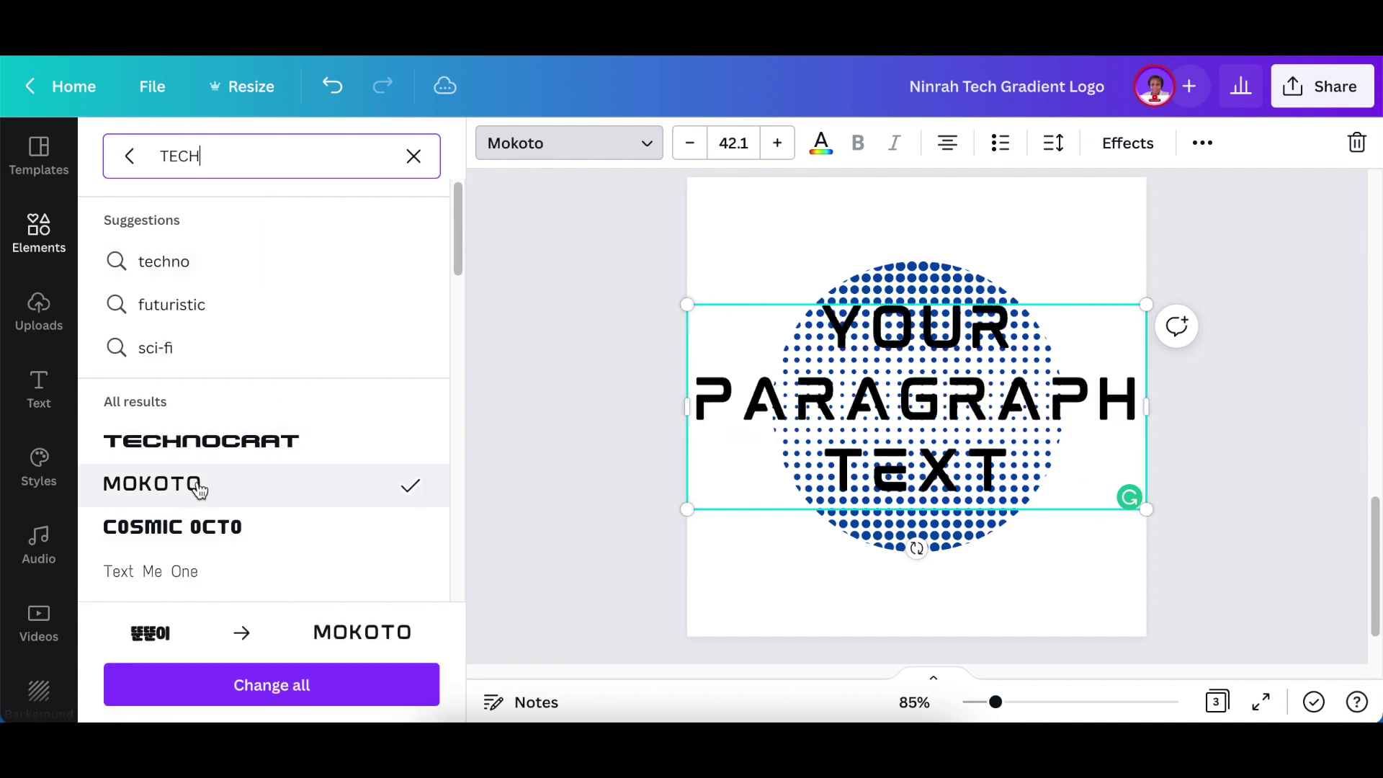
{"action": "left_click_drag", "start_coordinate": [827, 321], "coordinate": [1041, 501]}
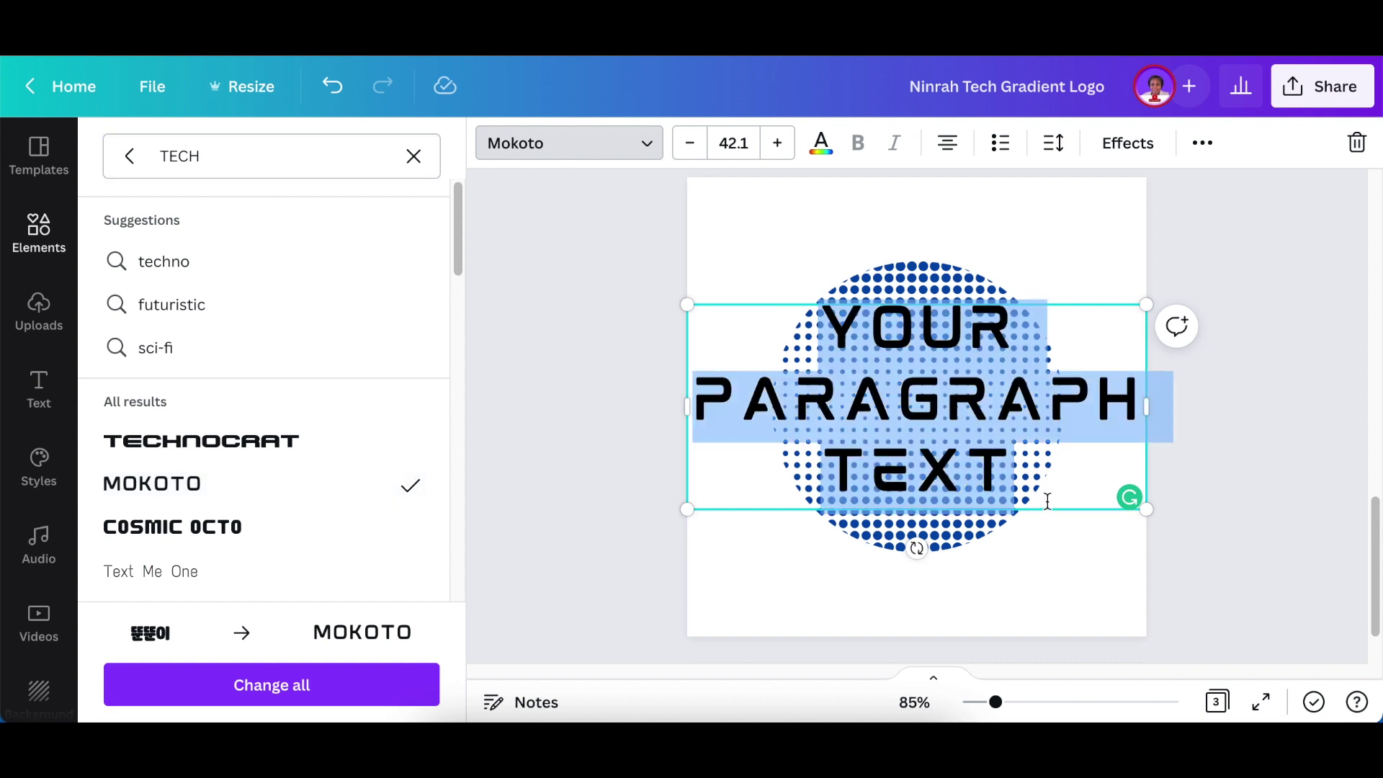
{"action": "type", "text": "NIMRAH"}
{"action": "left_click", "coordinate": [646, 346]}
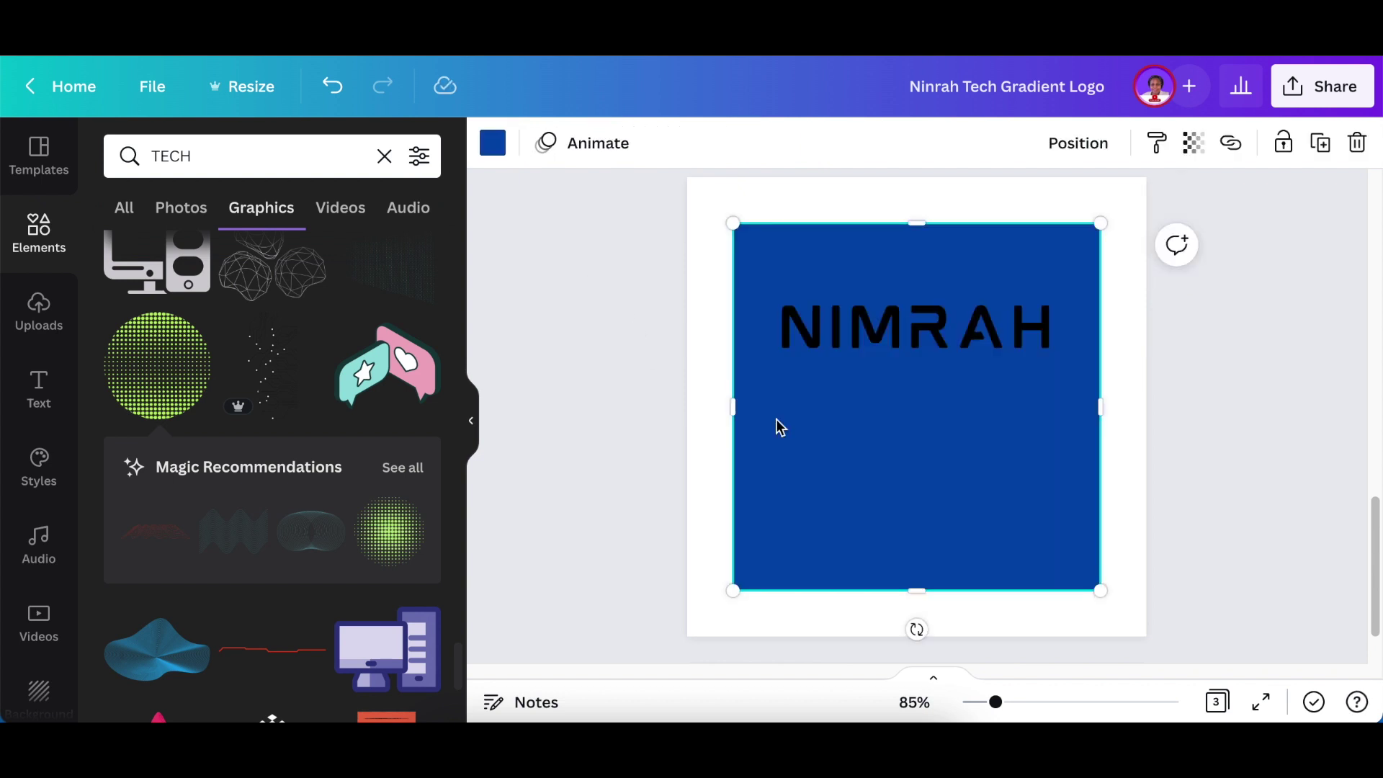
- Flatten the blue square into a thin bar across the circle's middle
{"action": "left_click_drag", "start_coordinate": [911, 569], "coordinate": [920, 289]}
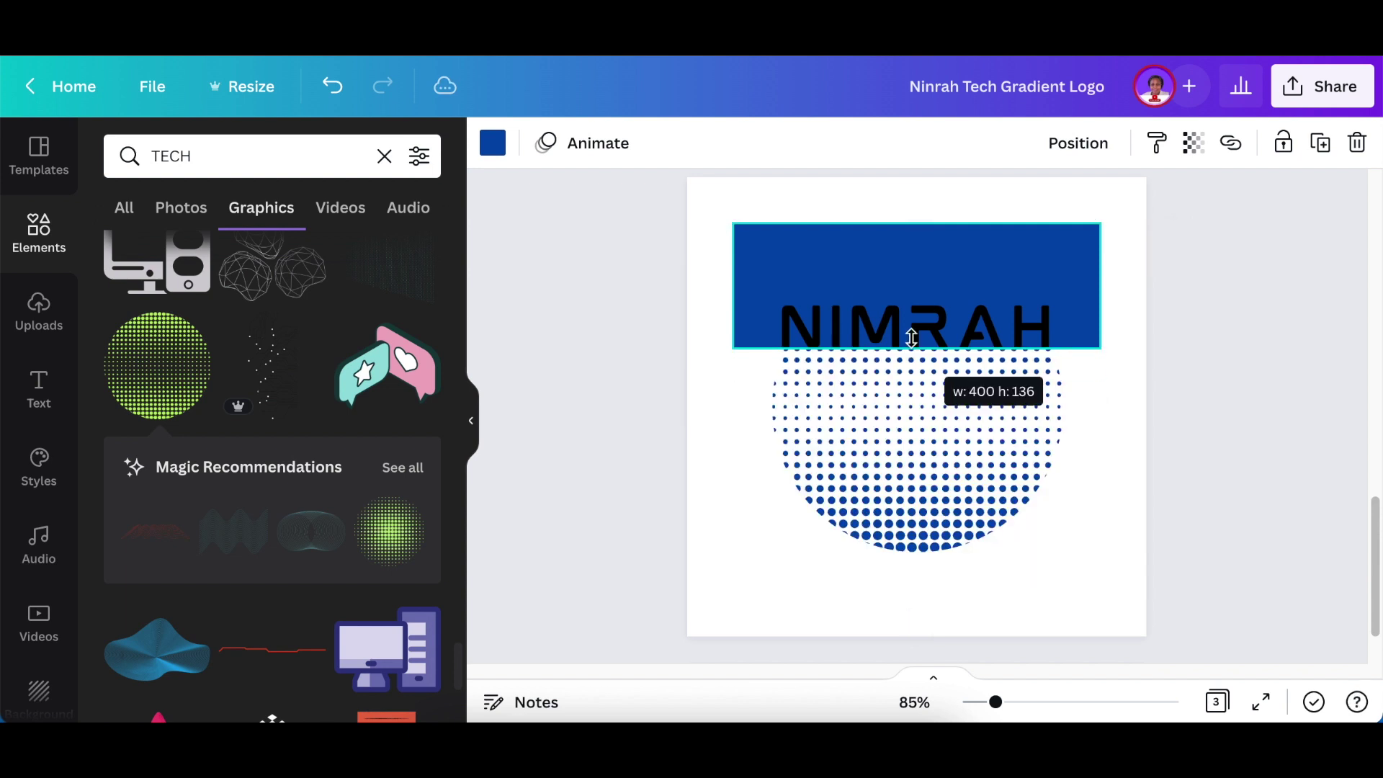
{"action": "left_click_drag", "start_coordinate": [941, 263], "coordinate": [948, 422]}
{"action": "left_click", "coordinate": [1093, 233]}
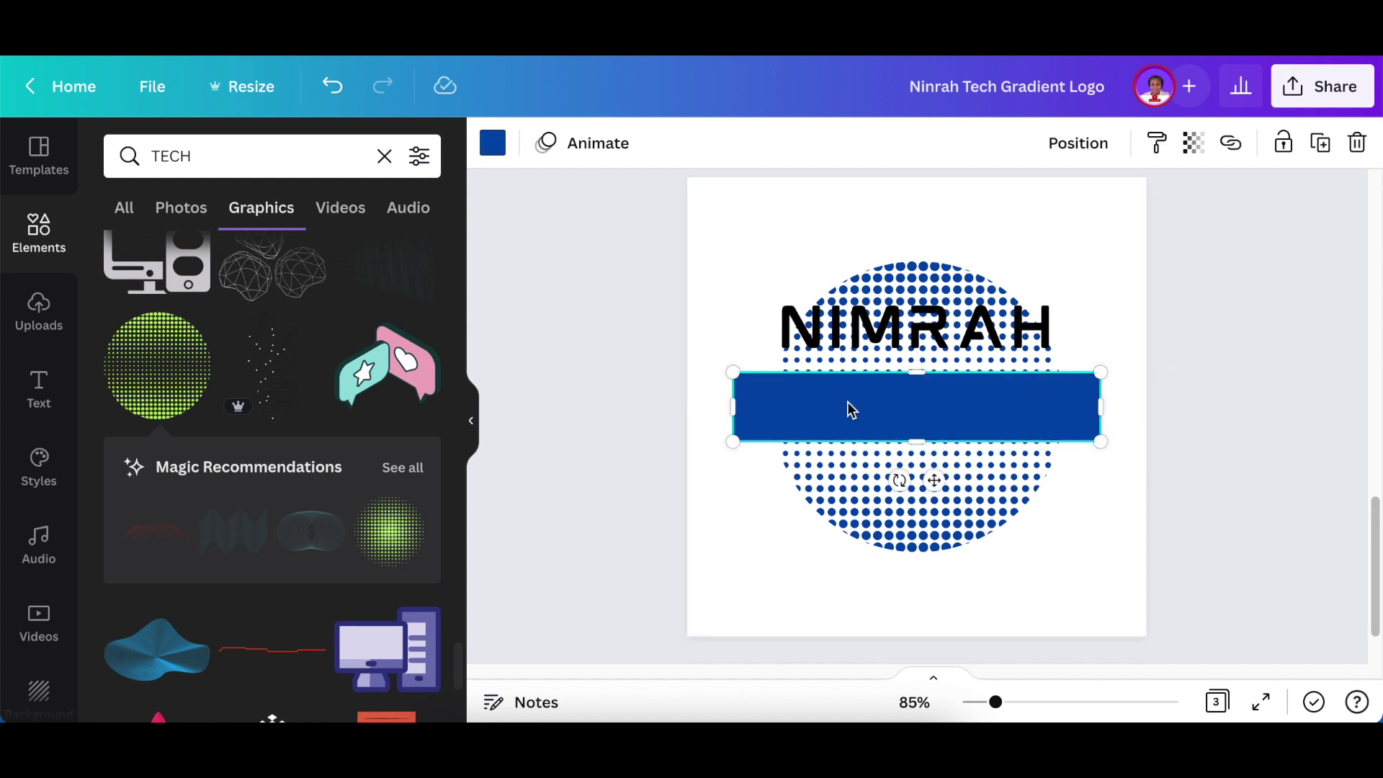
- Make the bar white, thin it slightly, and move NIMRAH onto the band
{"action": "left_click", "coordinate": [508, 145]}
{"action": "left_click", "coordinate": [127, 314]}
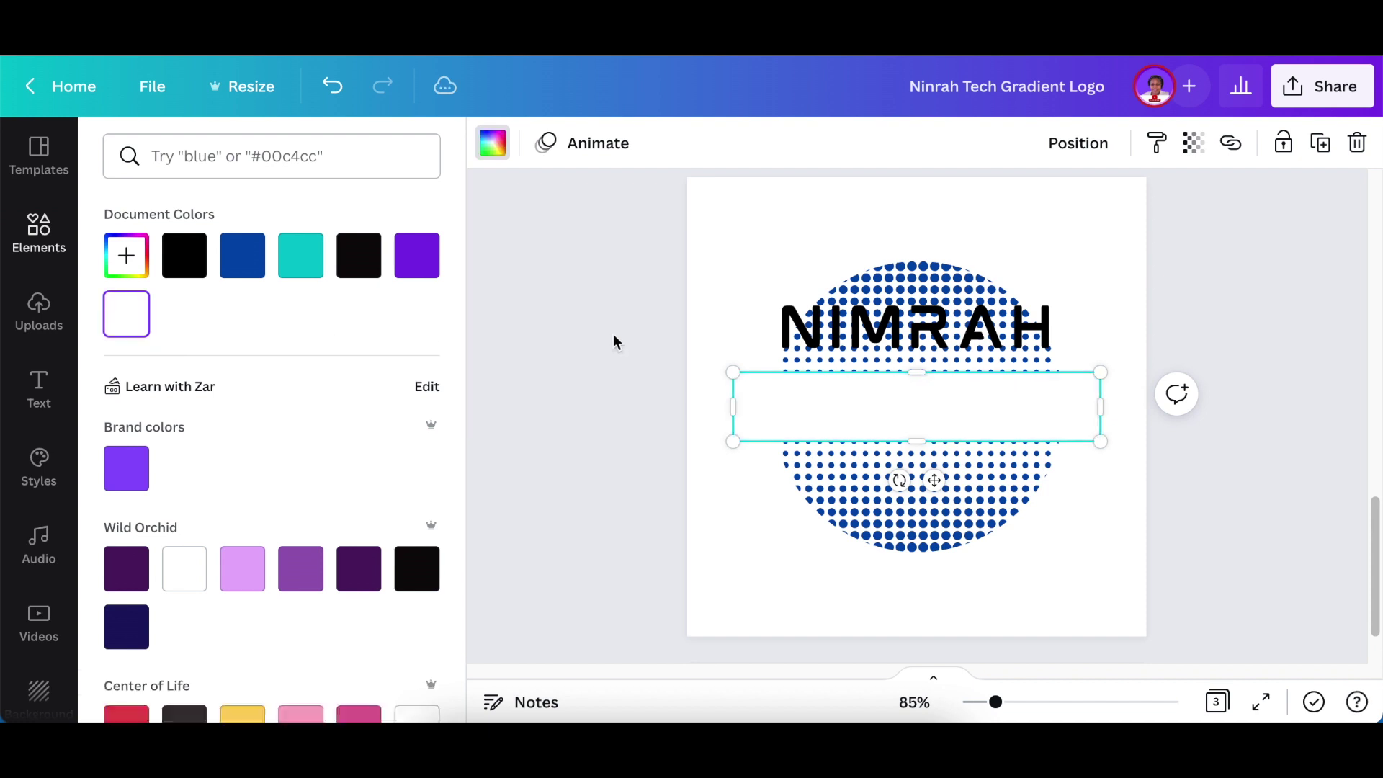
{"action": "left_click", "coordinate": [632, 333]}
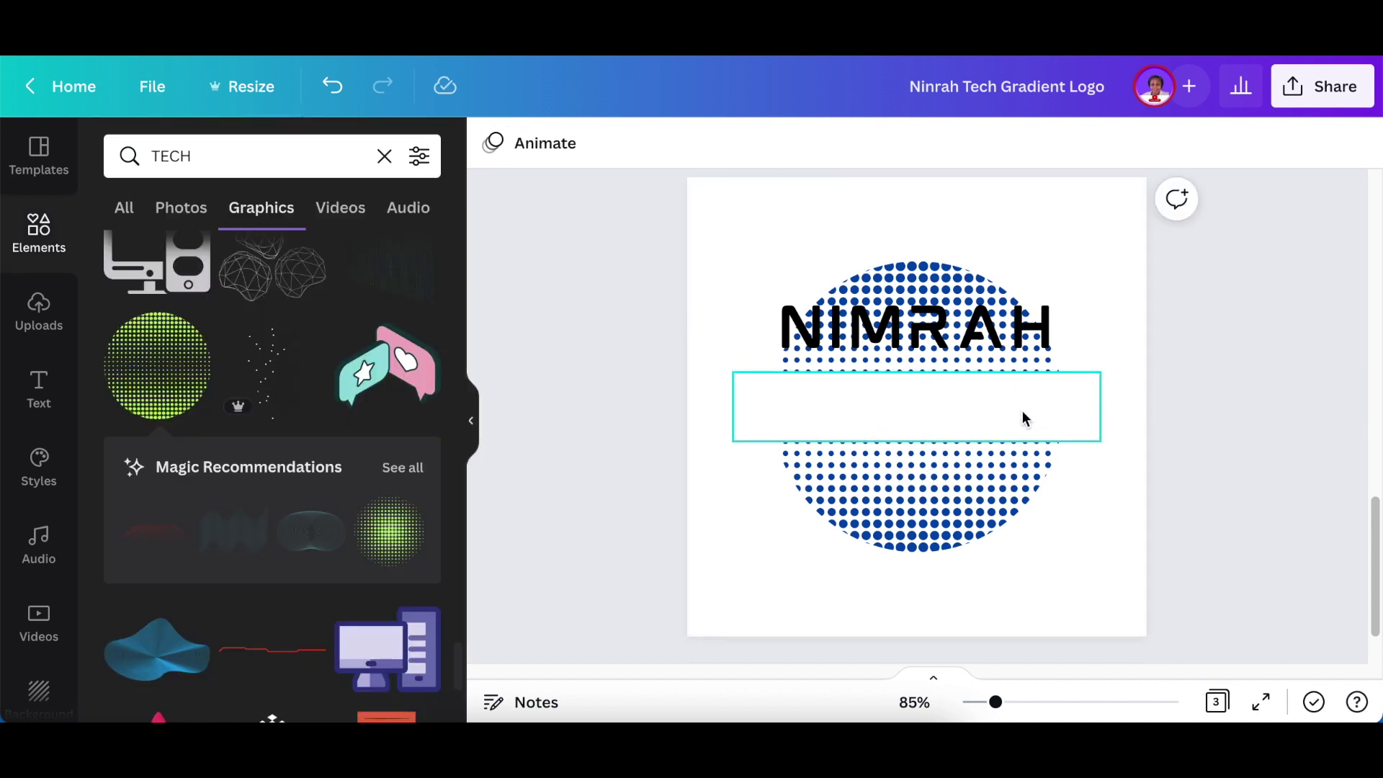
{"action": "left_click", "coordinate": [977, 416]}
{"action": "left_click_drag", "start_coordinate": [916, 378], "coordinate": [926, 390]}
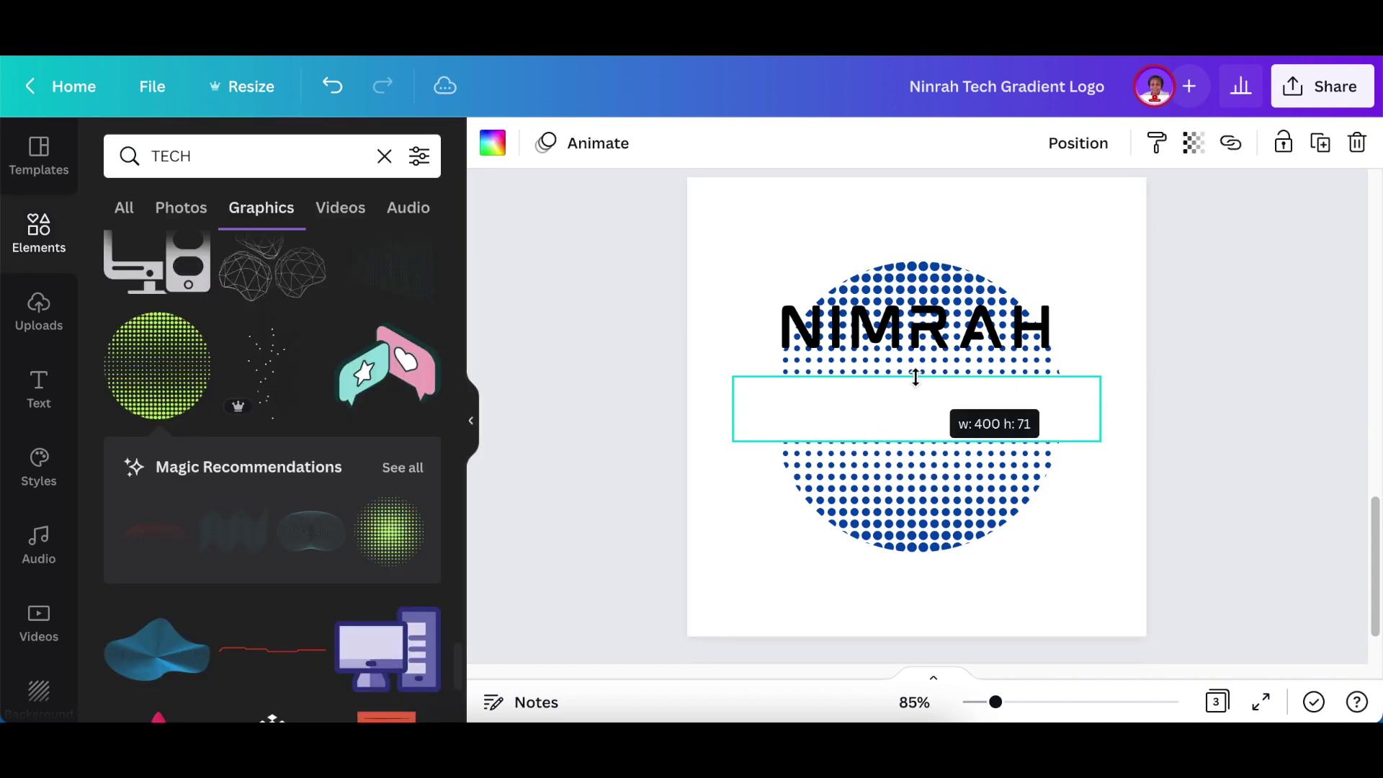
{"action": "left_click_drag", "start_coordinate": [896, 330], "coordinate": [899, 403]}
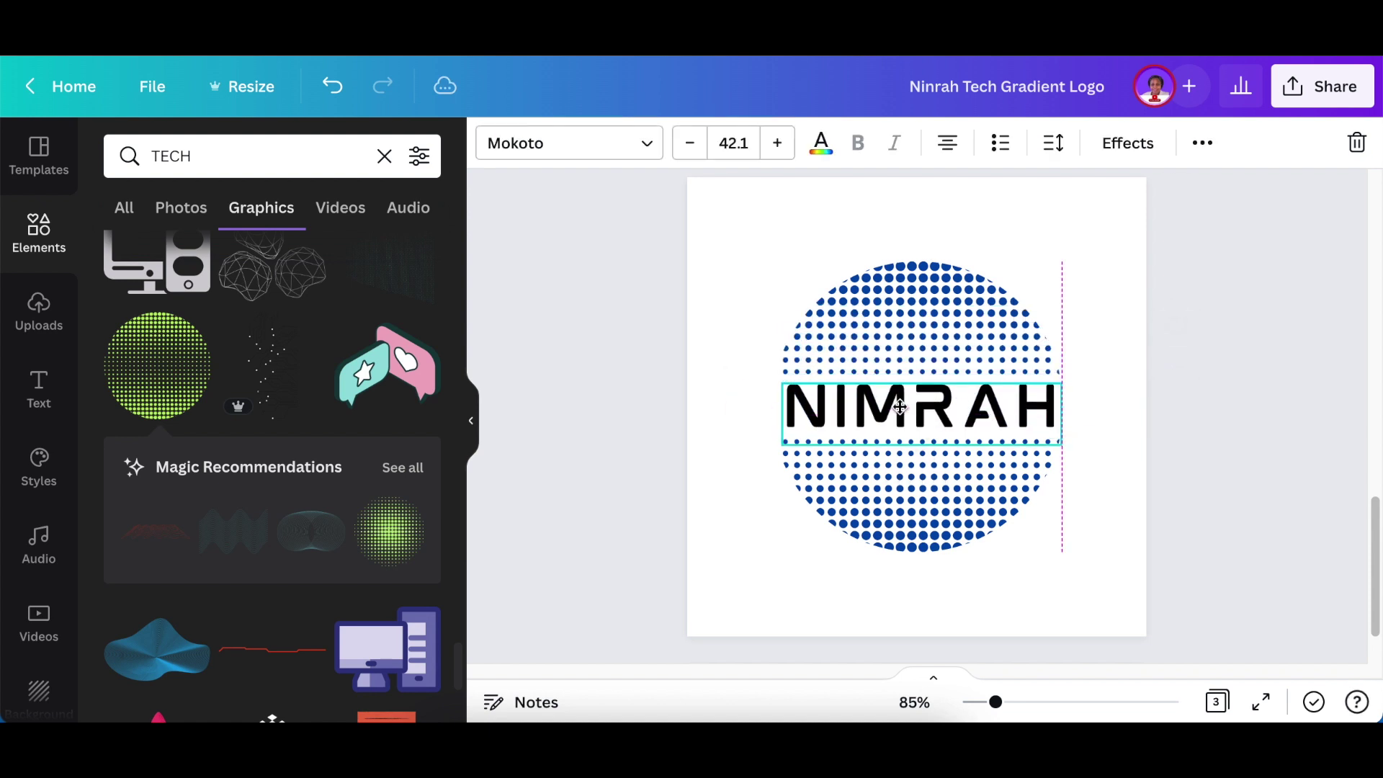
- Position NIMRAH across the dotted circle and colour it blue
{"action": "left_click_drag", "start_coordinate": [898, 400], "coordinate": [899, 406]}
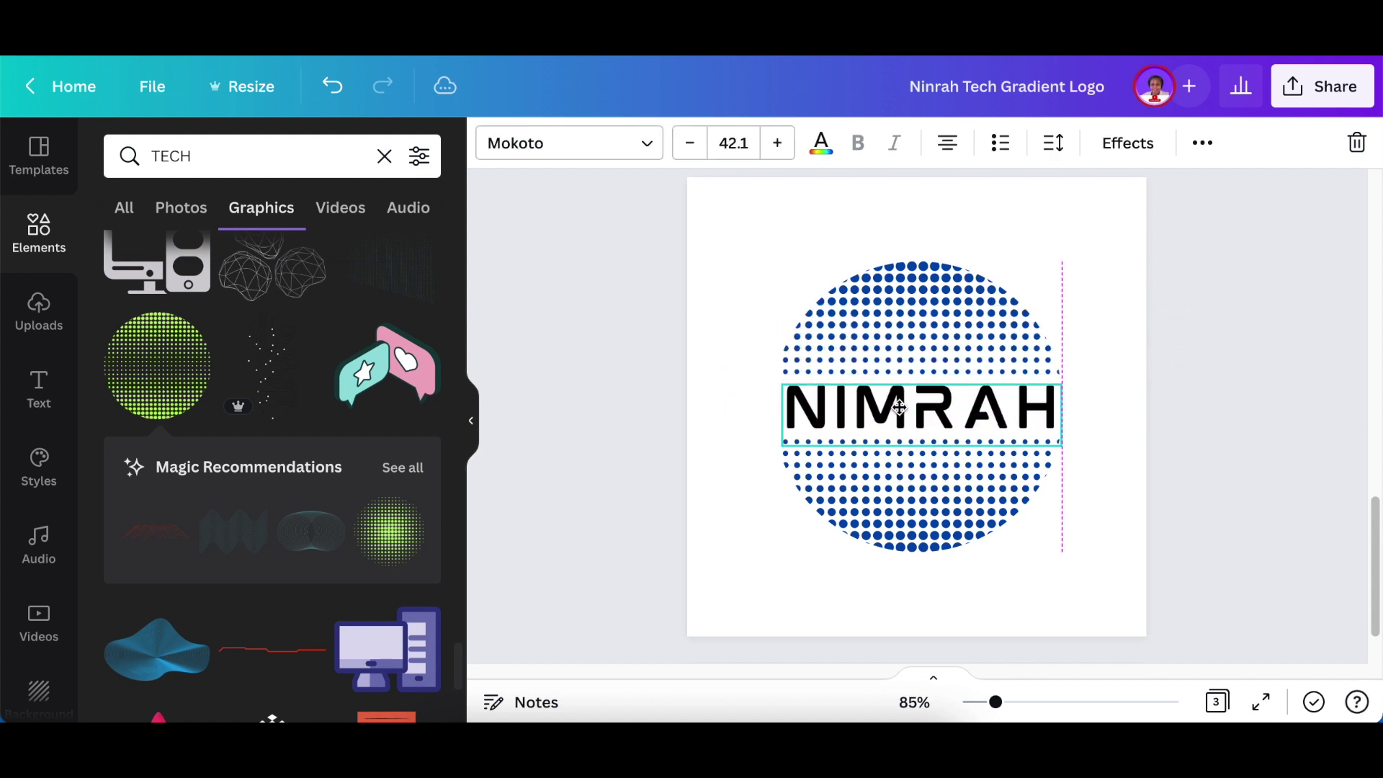
{"action": "left_click", "coordinate": [821, 143]}
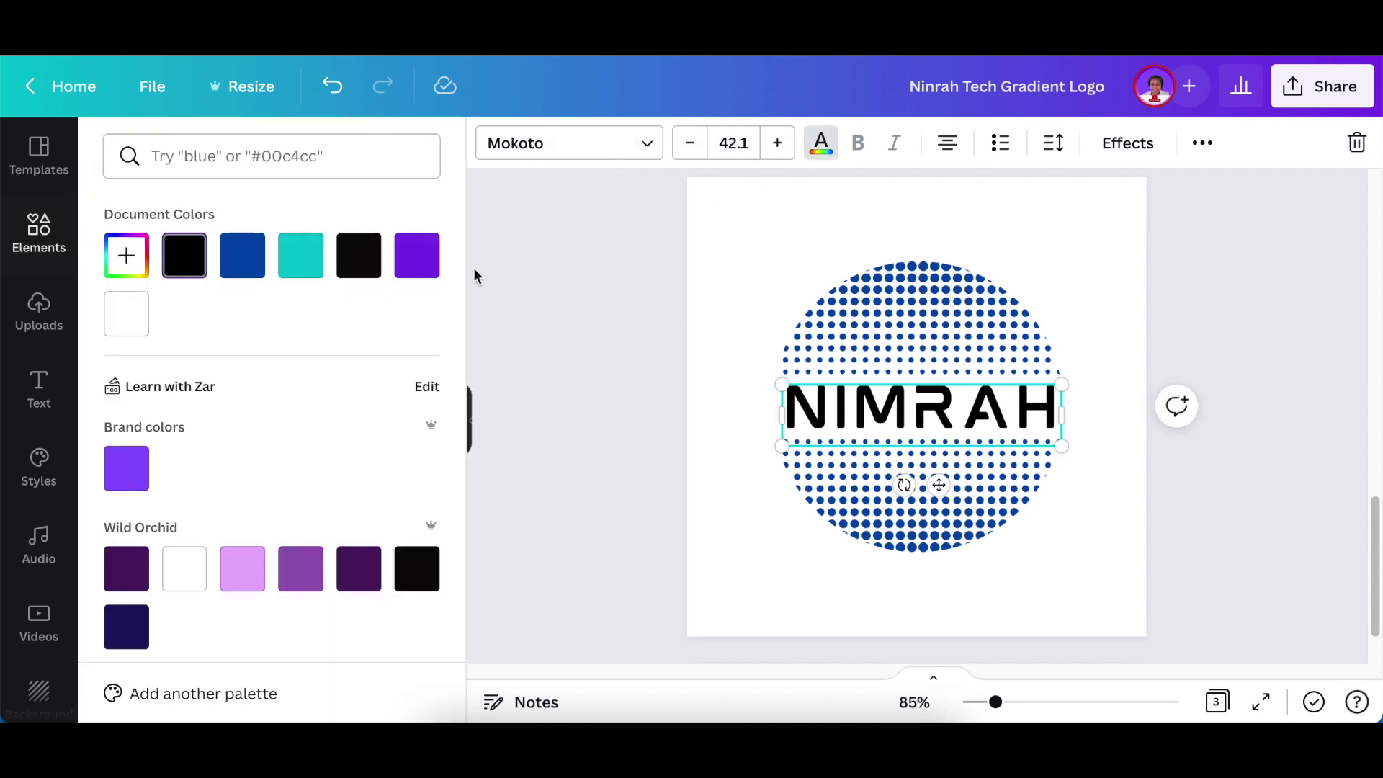
{"action": "left_click", "coordinate": [242, 255]}
{"action": "left_click", "coordinate": [588, 287]}
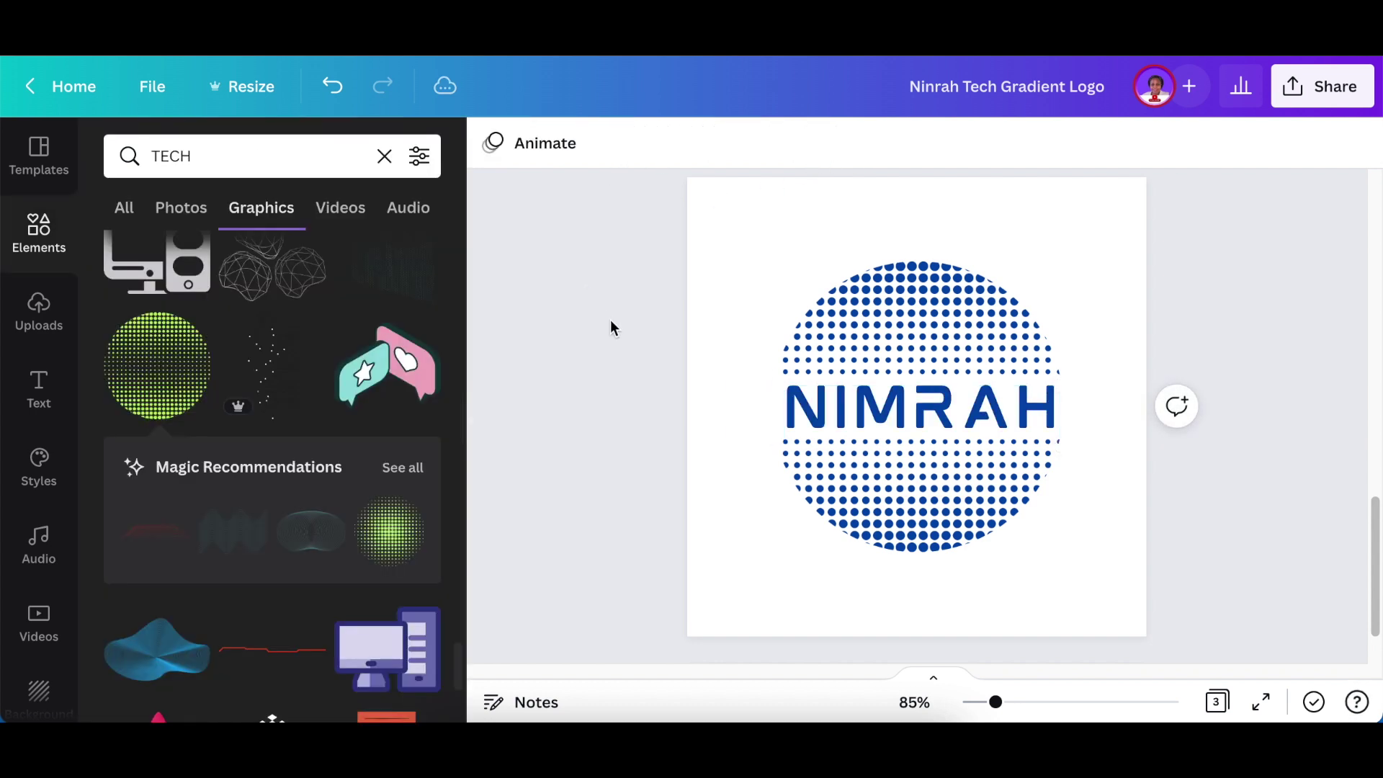
{"action": "left_click", "coordinate": [805, 408]}
{"action": "left_click", "coordinate": [586, 410]}
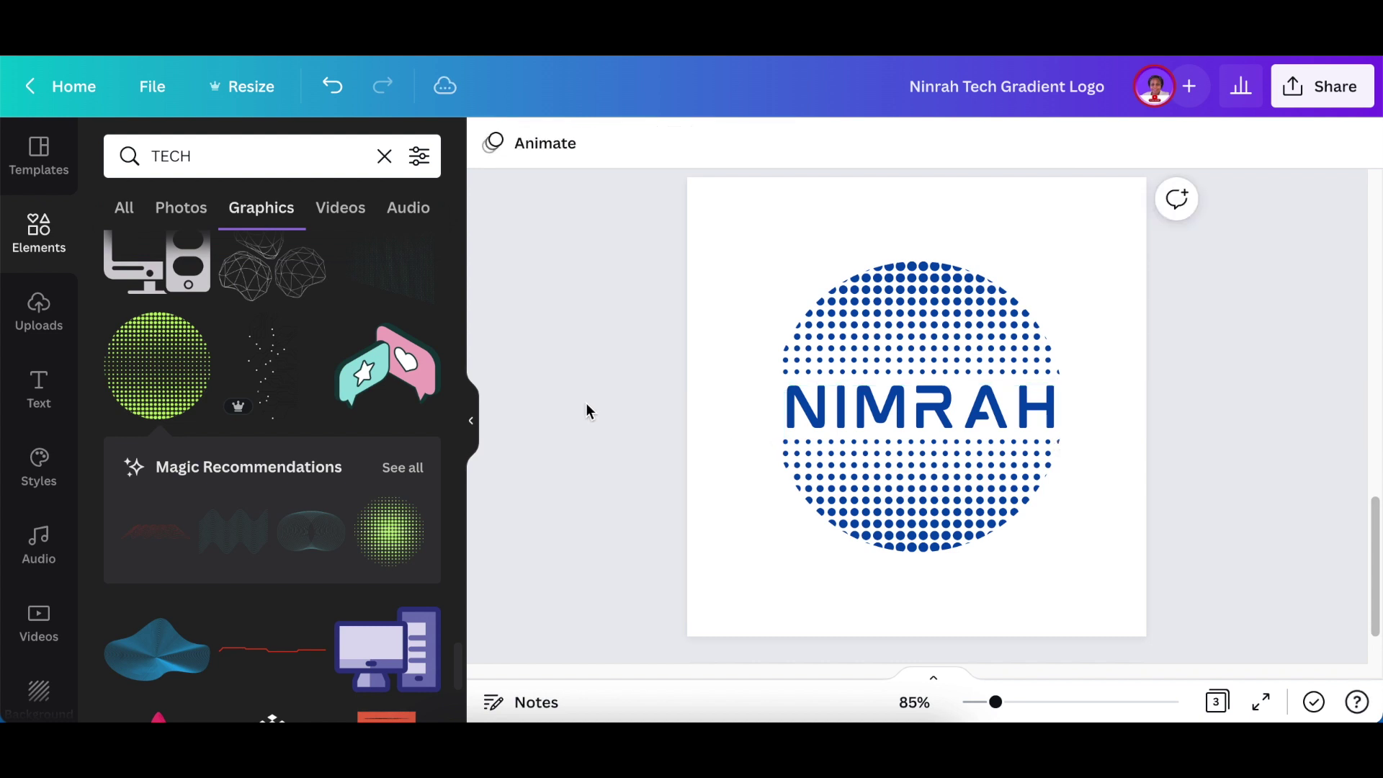
- Add a Mokoto TECH caption, sized and centred beneath the circle
{"action": "key", "text": "t"}
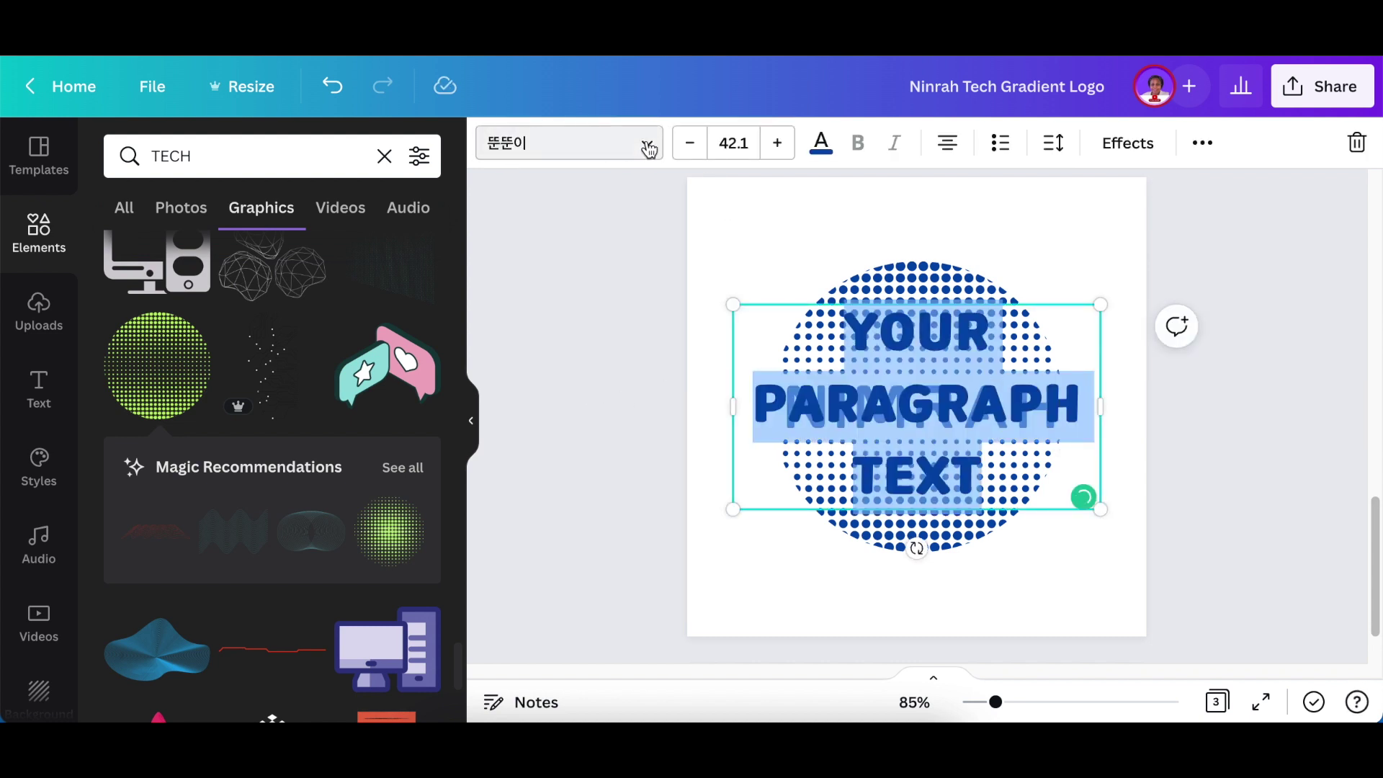
{"action": "left_click", "coordinate": [611, 147]}
{"action": "left_click", "coordinate": [221, 484]}
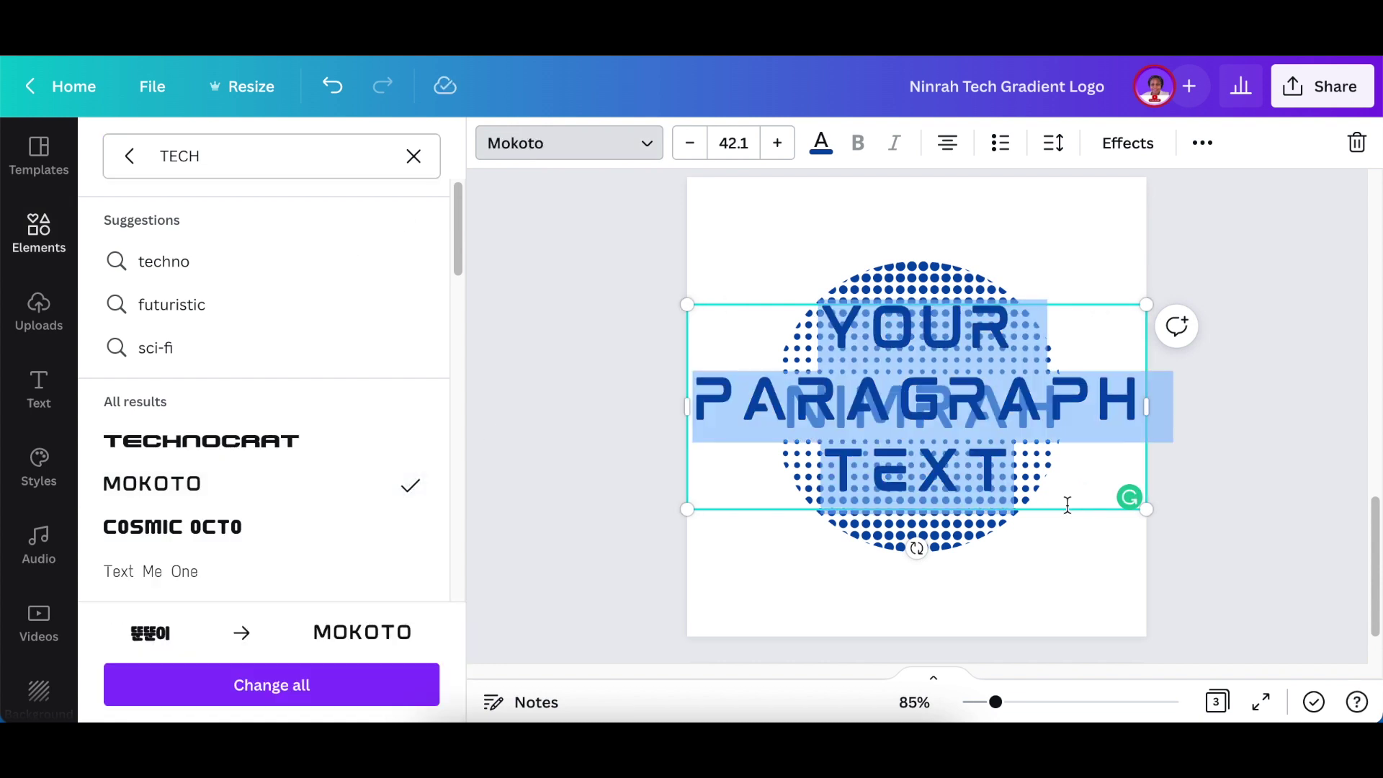
{"action": "type", "text": "TECH"}
{"action": "left_click_drag", "start_coordinate": [969, 360], "coordinate": [968, 613]}
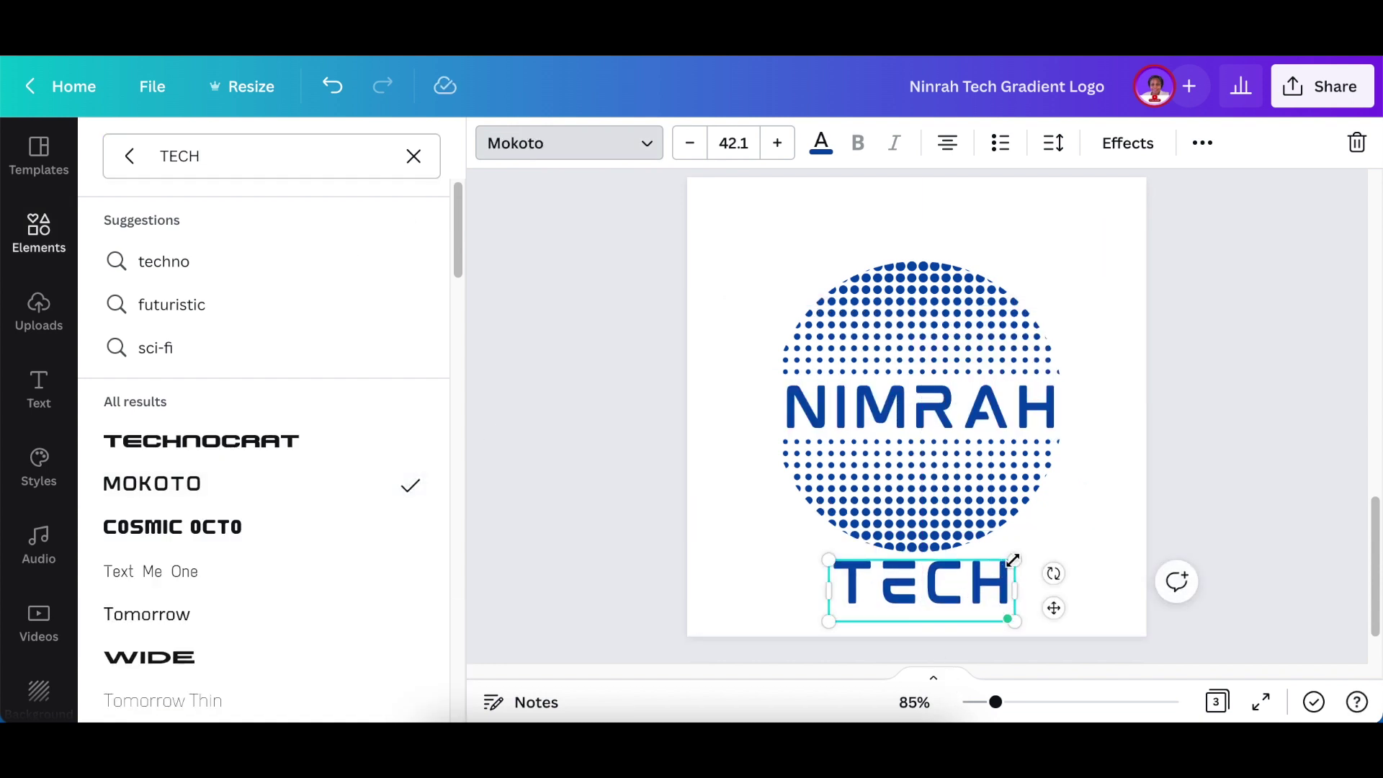
{"action": "left_click_drag", "start_coordinate": [1002, 566], "coordinate": [980, 572]}
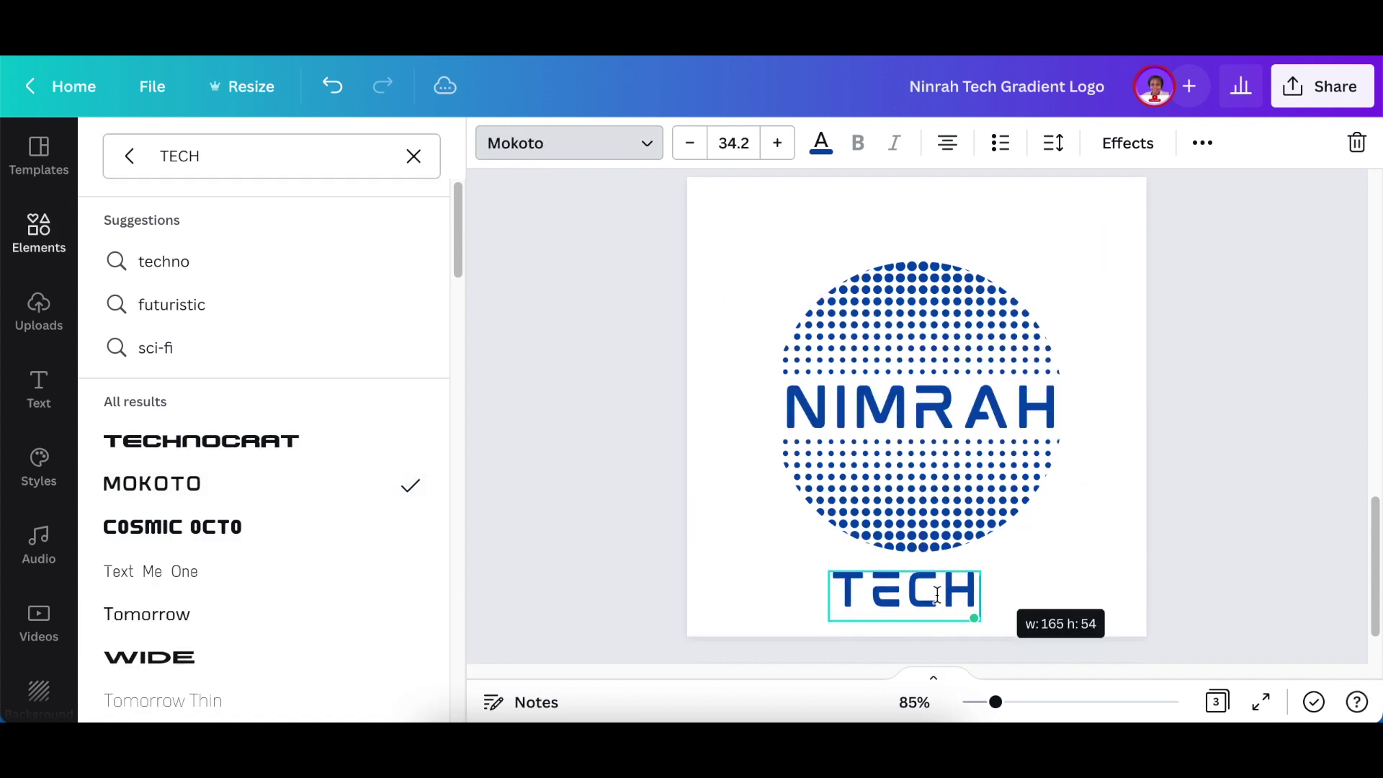
{"action": "left_click", "coordinate": [667, 534]}
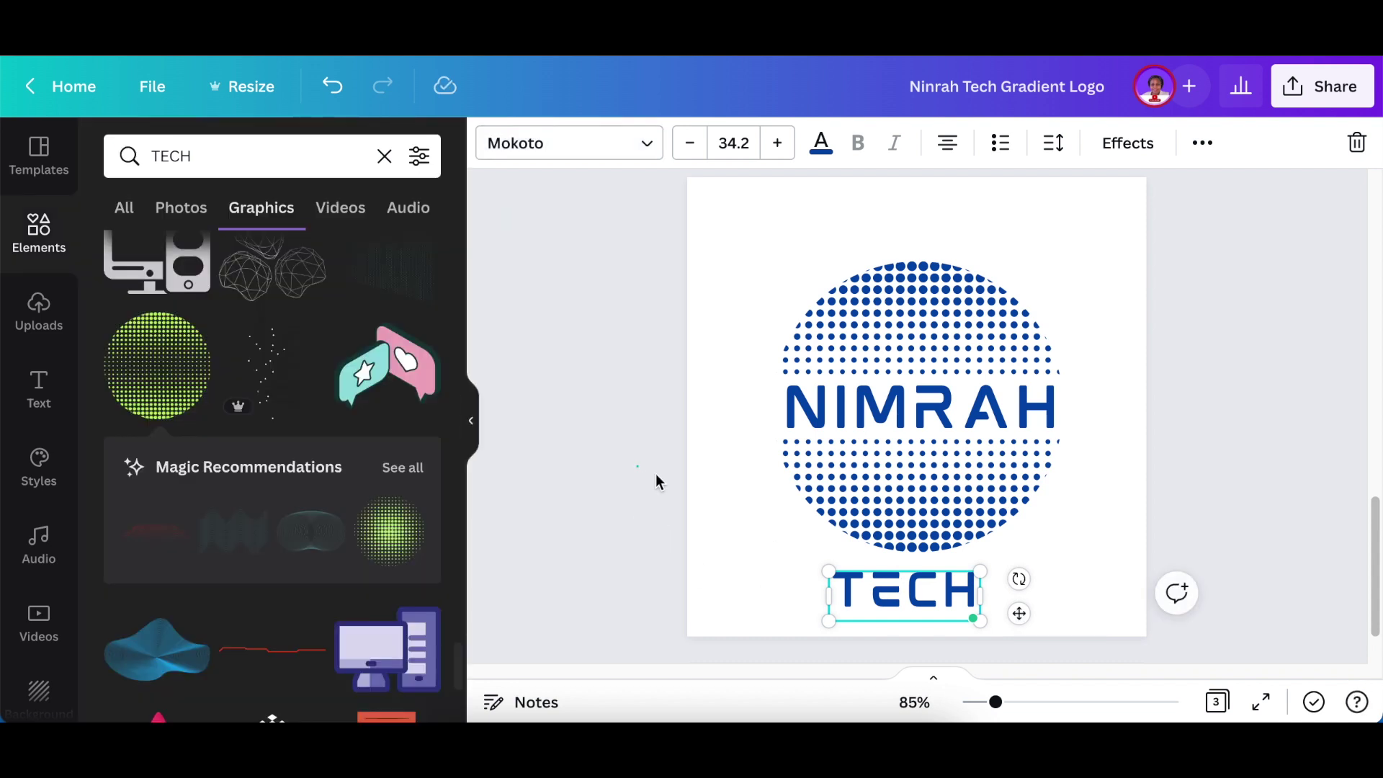
{"action": "left_click", "coordinate": [656, 481]}
{"action": "left_click_drag", "start_coordinate": [885, 592], "coordinate": [895, 580]}
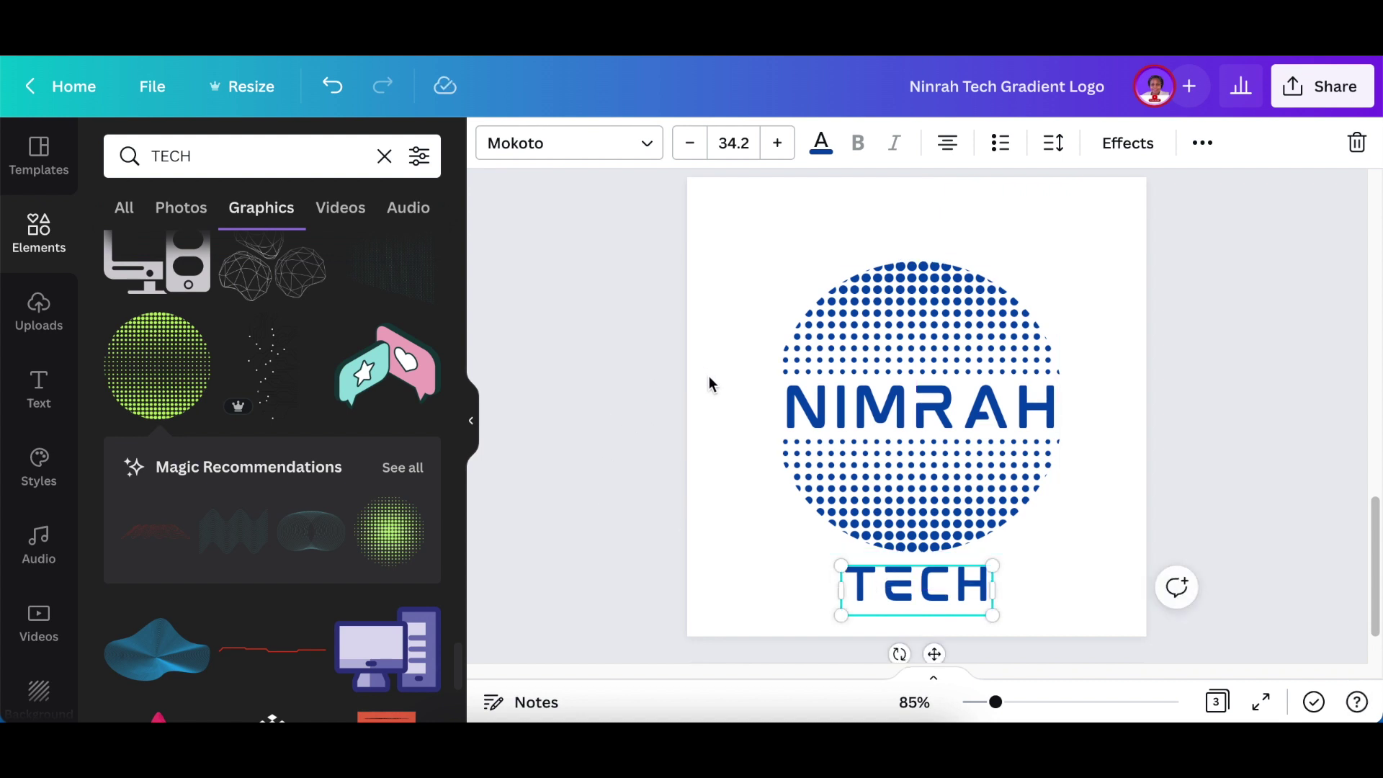
{"action": "left_click", "coordinate": [748, 412]}
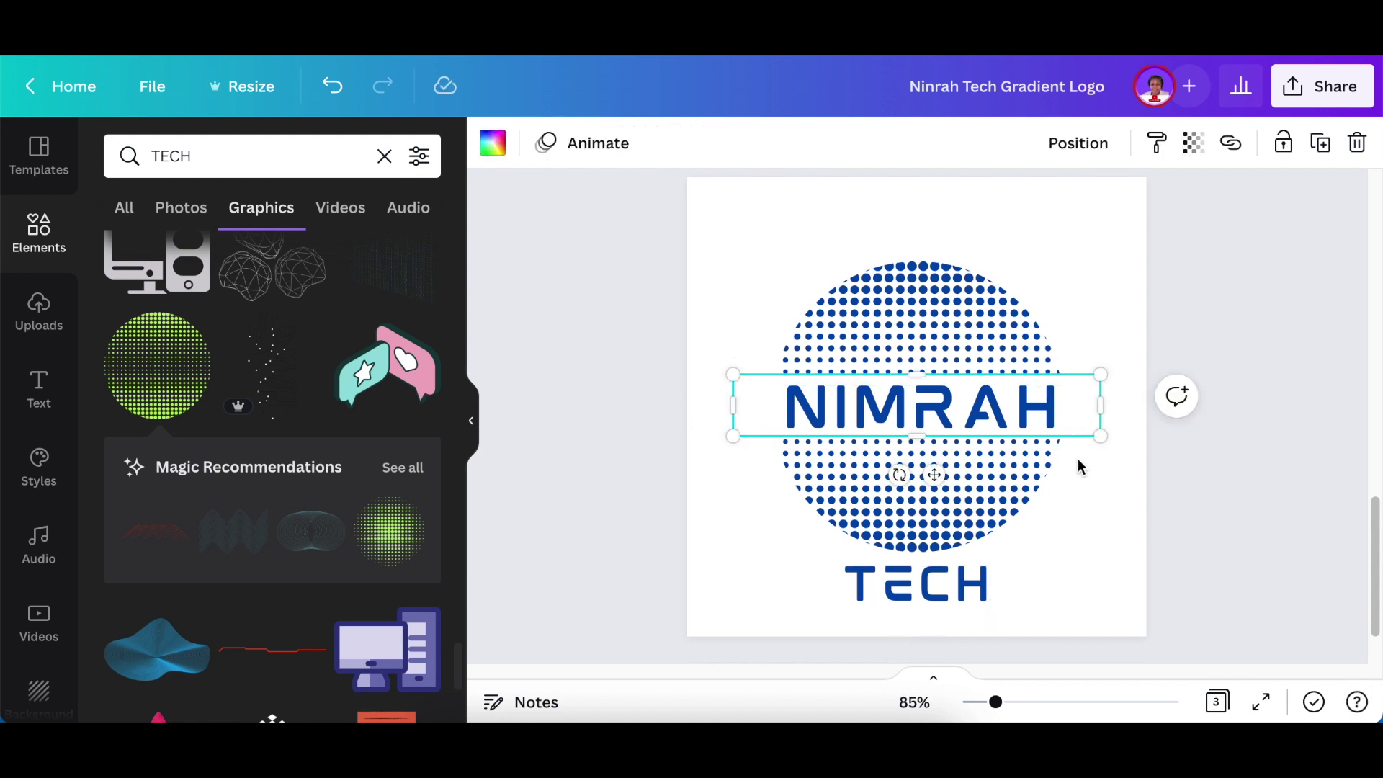
{"action": "left_click", "coordinate": [1084, 489]}
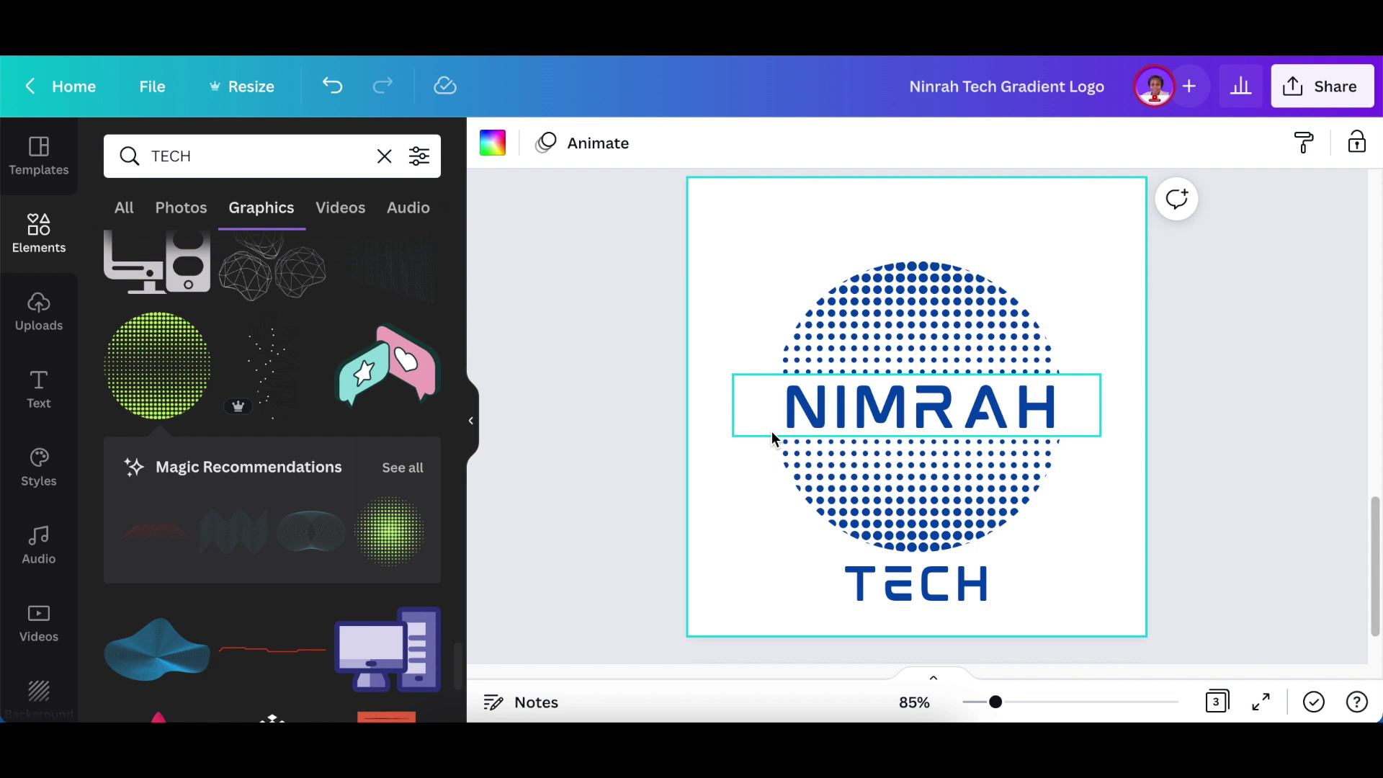
{"action": "left_click", "coordinate": [655, 552]}
{"action": "scroll", "coordinate": [1204, 470], "scroll_direction": "down", "scroll_amount": 1}
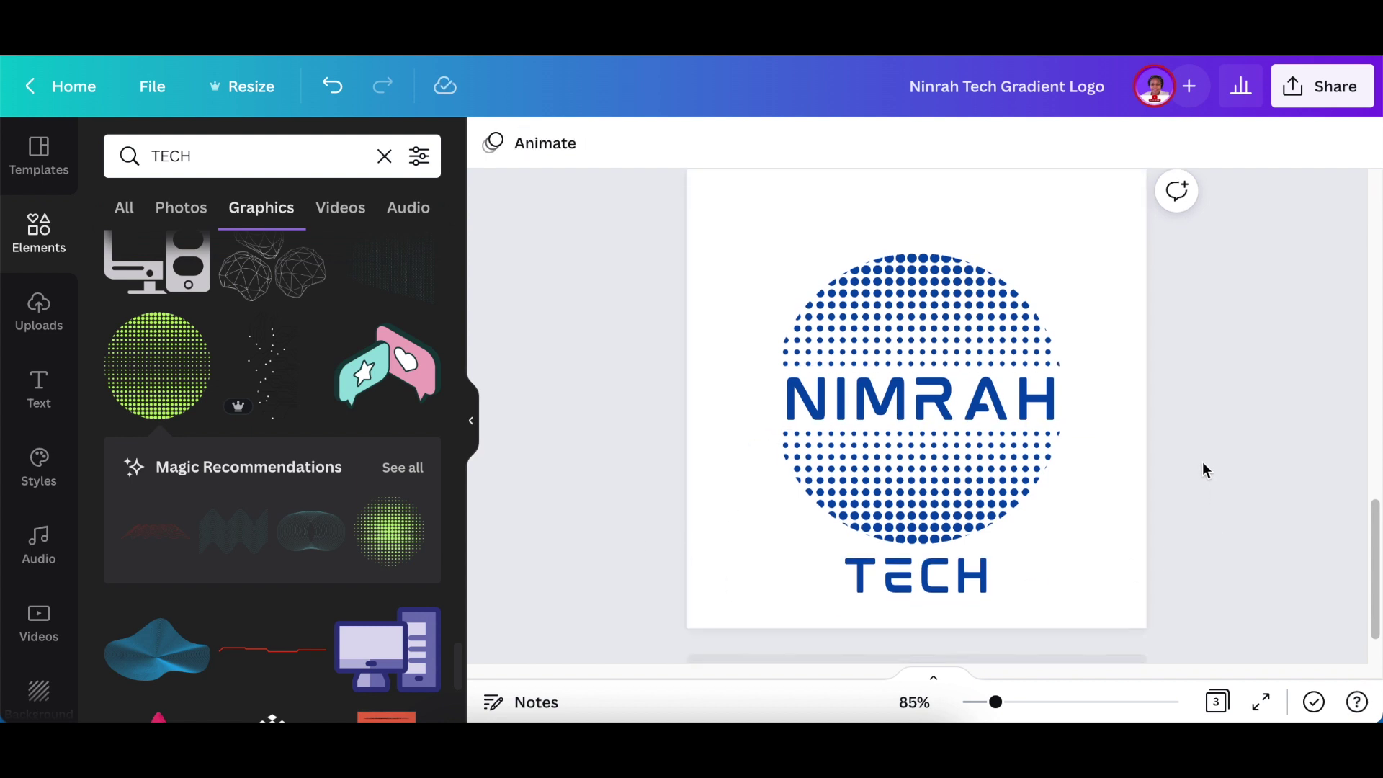
{"action": "scroll", "coordinate": [1205, 470], "scroll_direction": "down", "scroll_amount": 2}
- Add a fourth page with the High Tech Technology Geometric circuit graphic and check its details
{"action": "left_click", "coordinate": [940, 608]}
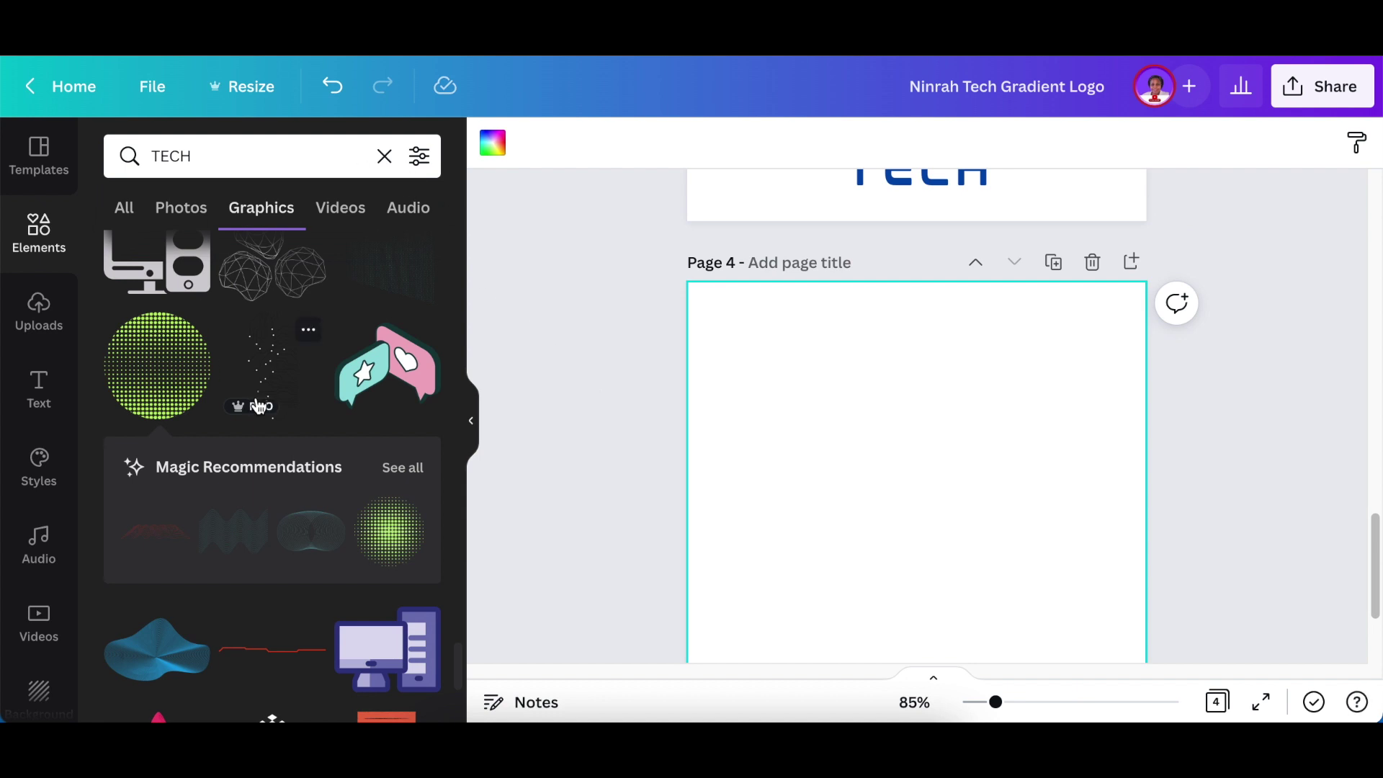
{"action": "scroll", "coordinate": [260, 409], "scroll_direction": "down", "scroll_amount": 3}
{"action": "scroll", "coordinate": [260, 409], "scroll_direction": "down", "scroll_amount": 5}
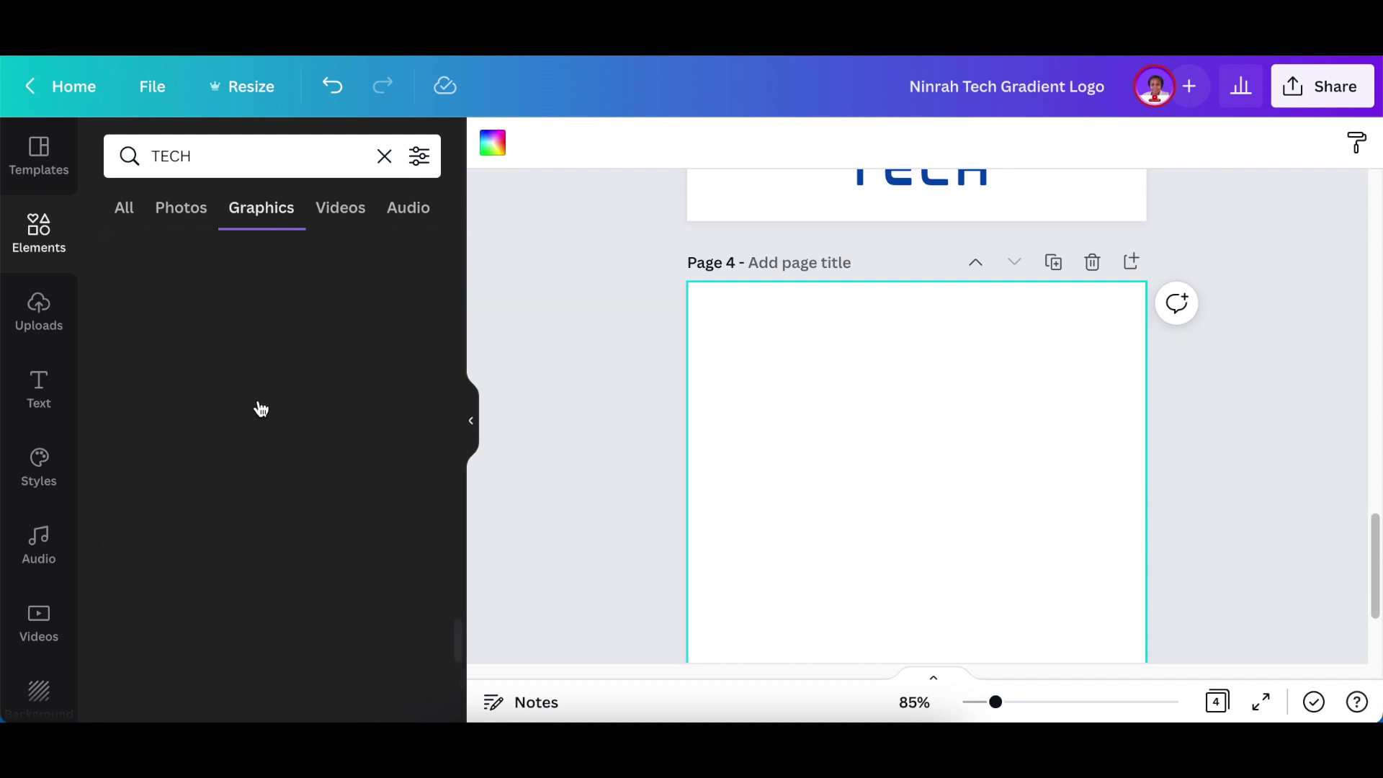
{"action": "scroll", "coordinate": [259, 408], "scroll_direction": "down", "scroll_amount": 5}
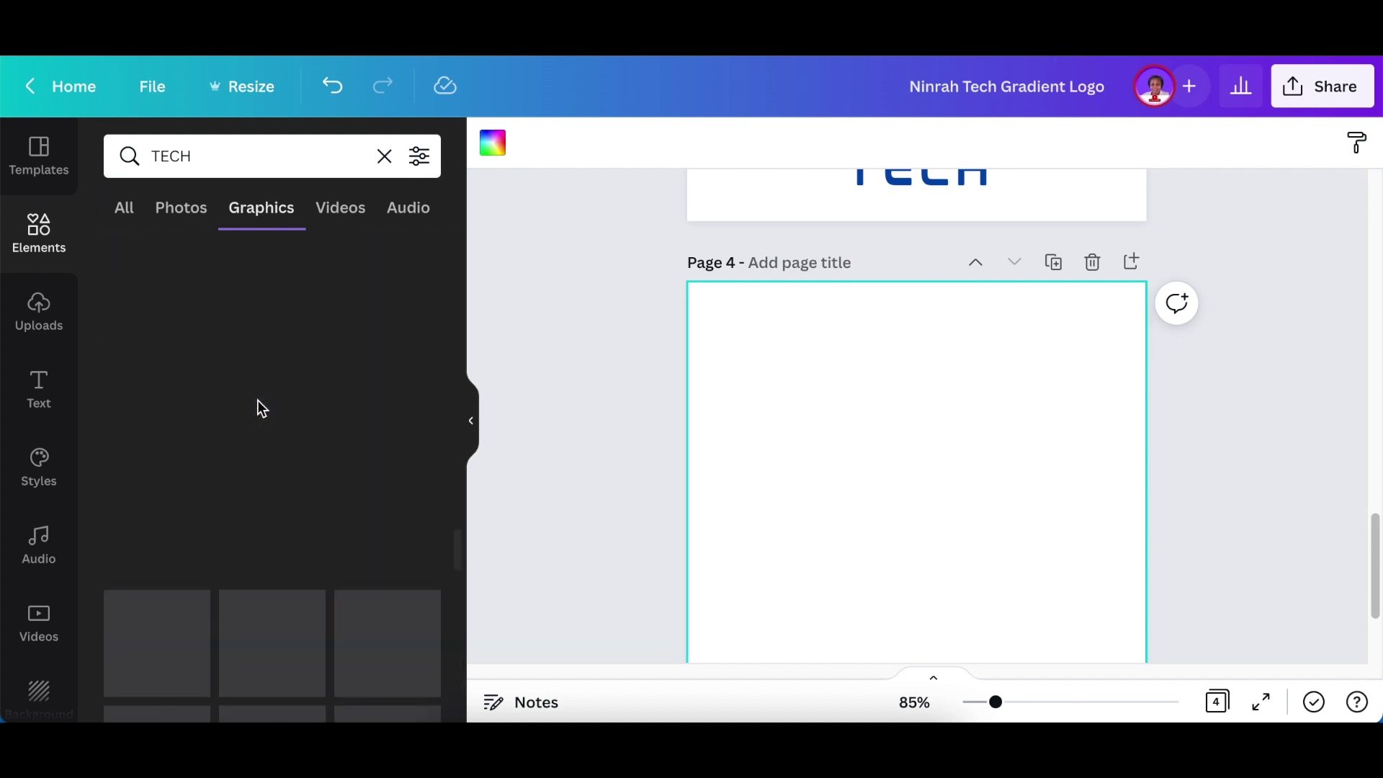
{"action": "left_click", "coordinate": [384, 157]}
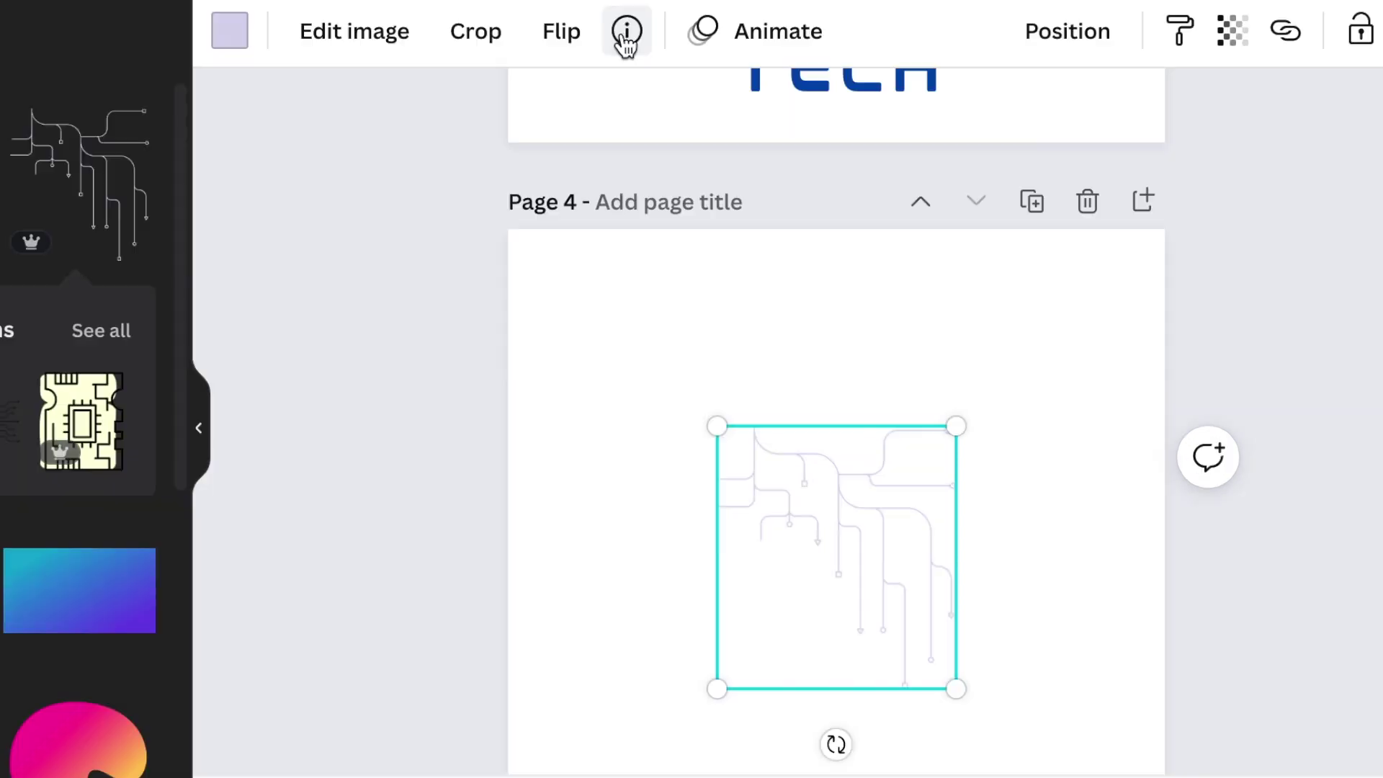
{"action": "left_click", "coordinate": [769, 144]}
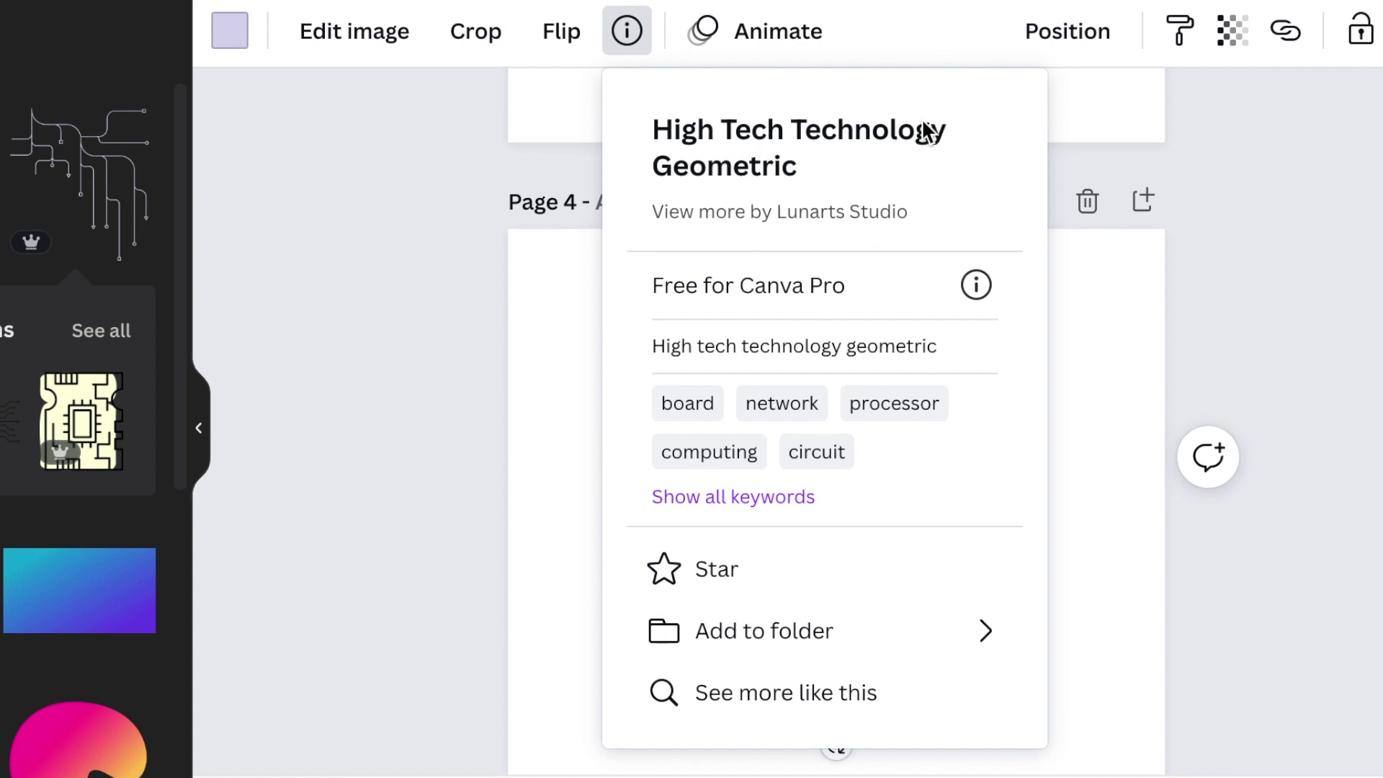
{"action": "left_click", "coordinate": [380, 263]}
- Enlarge the circuit graphic and colour its lines dark blue
{"action": "left_click_drag", "start_coordinate": [717, 426], "coordinate": [556, 358]}
{"action": "scroll", "coordinate": [397, 515], "scroll_direction": "down", "scroll_amount": 2}
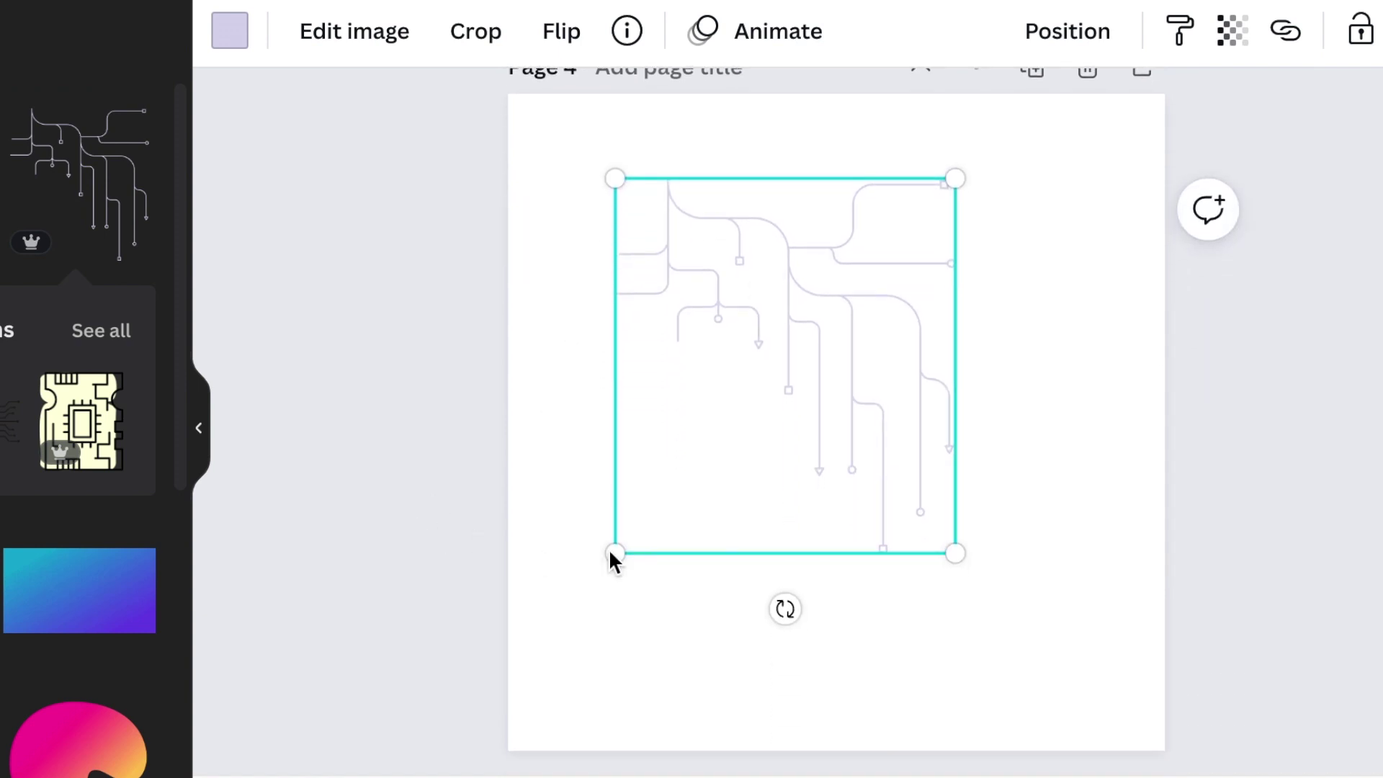
{"action": "left_click_drag", "start_coordinate": [955, 552], "coordinate": [1049, 636]}
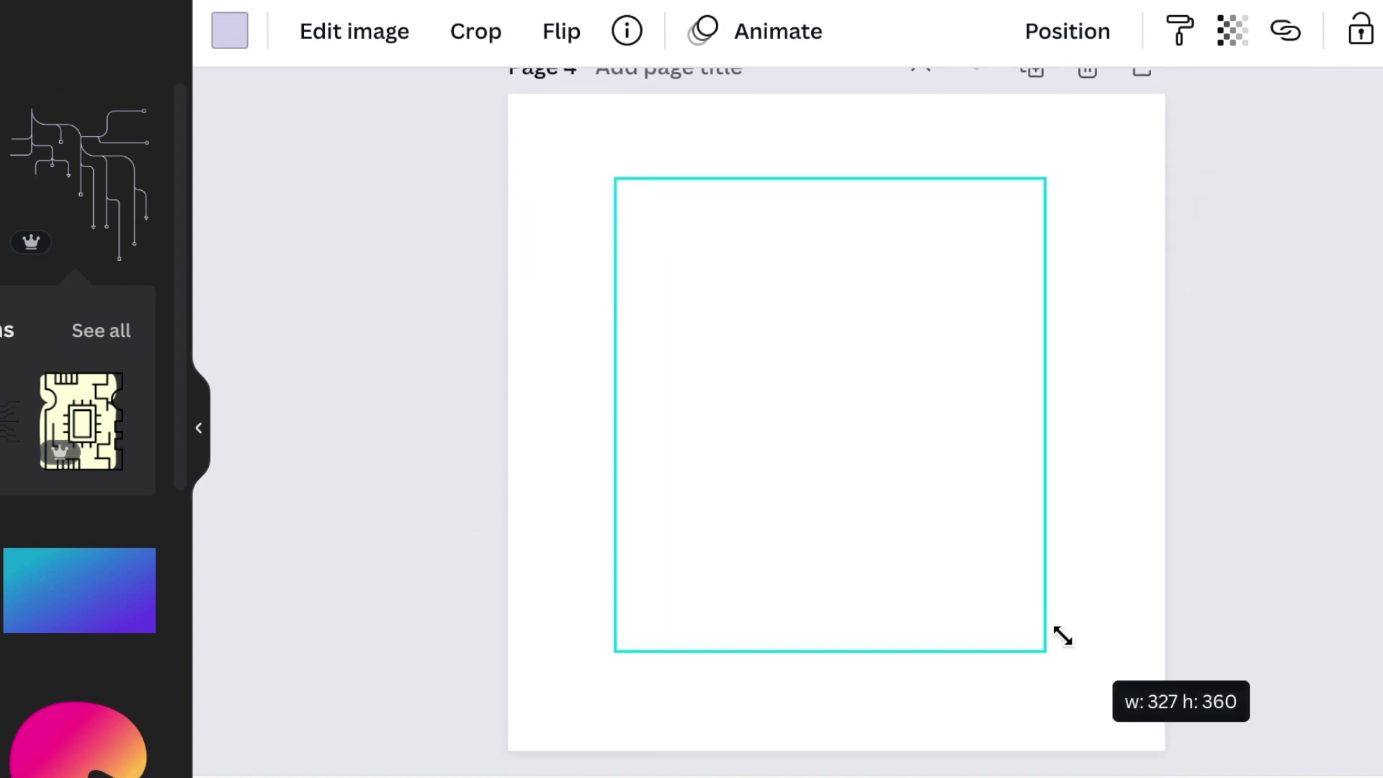
{"action": "left_click", "coordinate": [230, 31]}
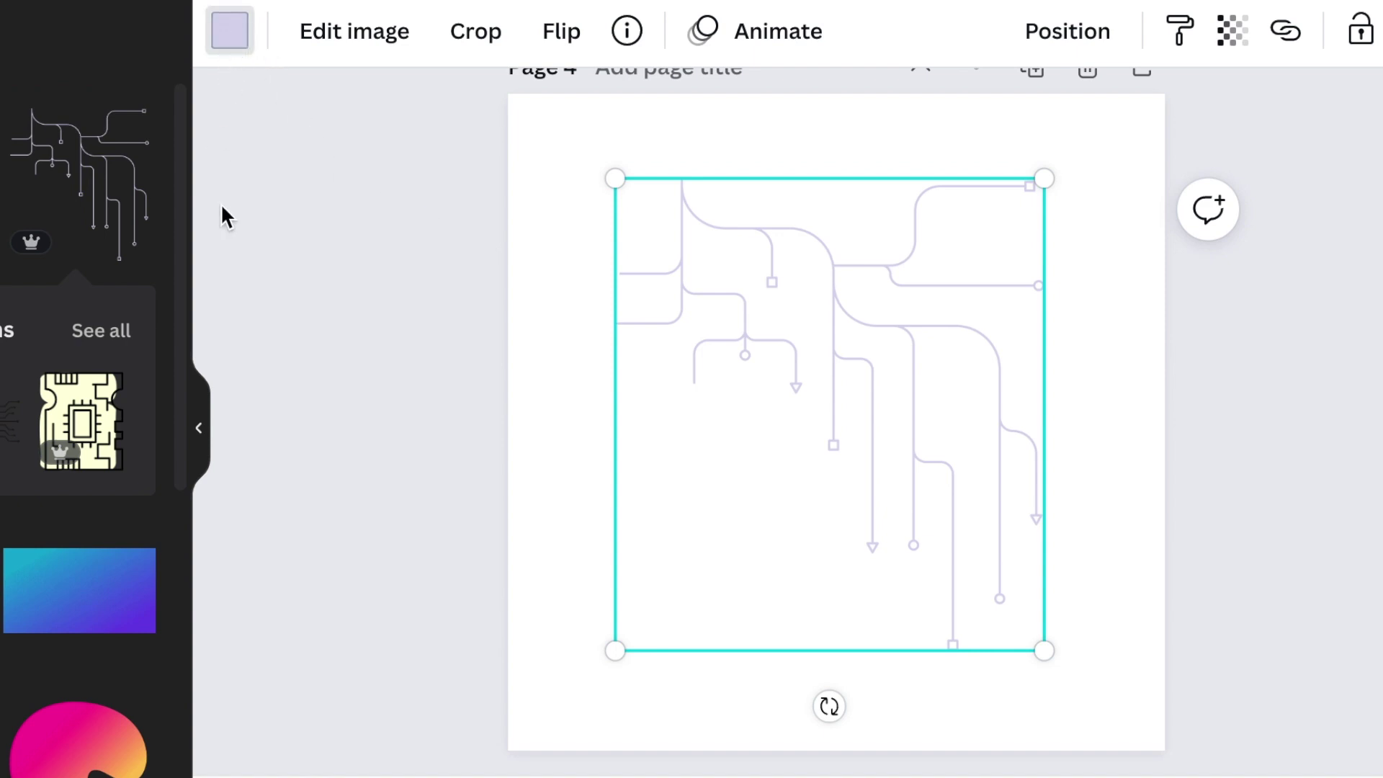
{"action": "left_click", "coordinate": [149, 265]}
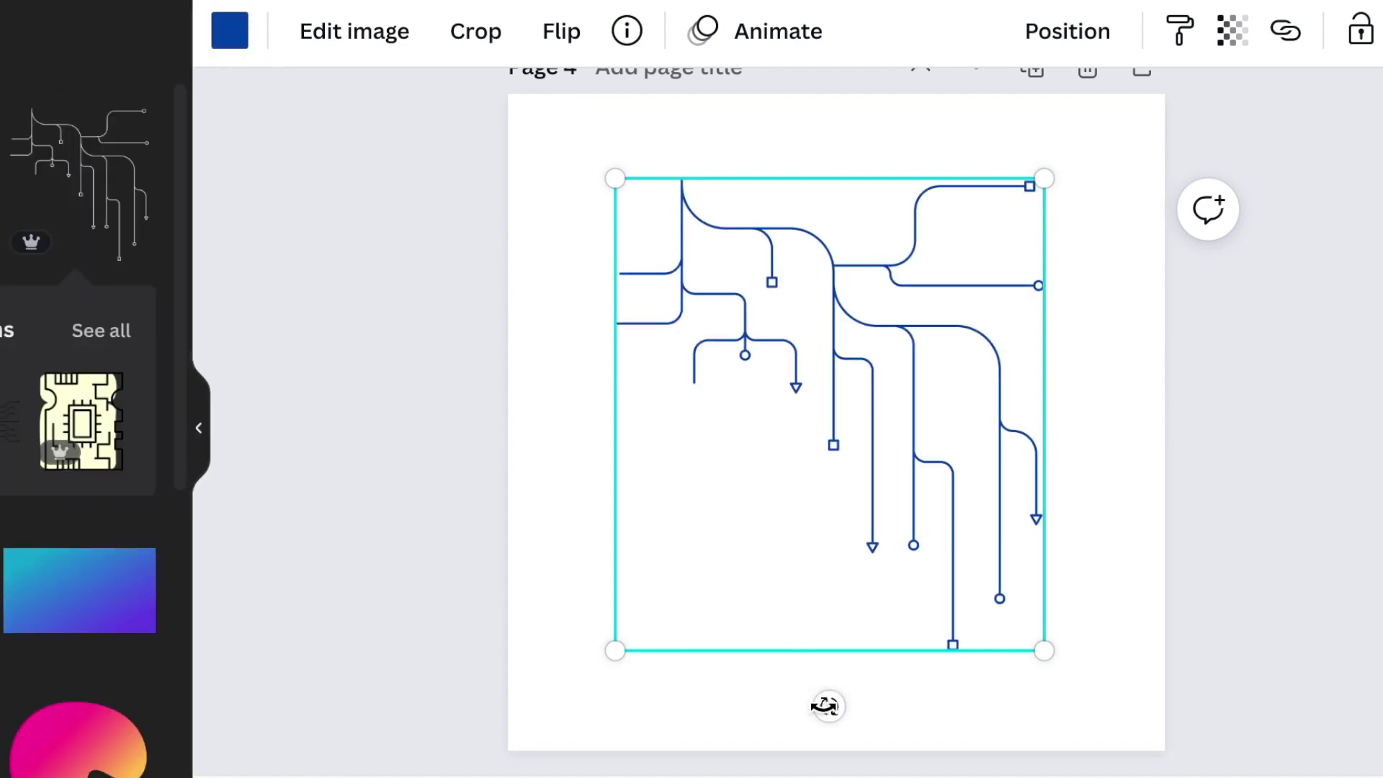
- Rotate the circuit graphic to -90°, centre it, and shrink it
{"action": "mouse_move", "coordinate": [828, 708]}
{"action": "left_mouse_down"}
{"action": "mouse_move", "coordinate": [1070, 454]}
{"action": "mouse_move", "coordinate": [1055, 412]}
{"action": "left_mouse_up"}
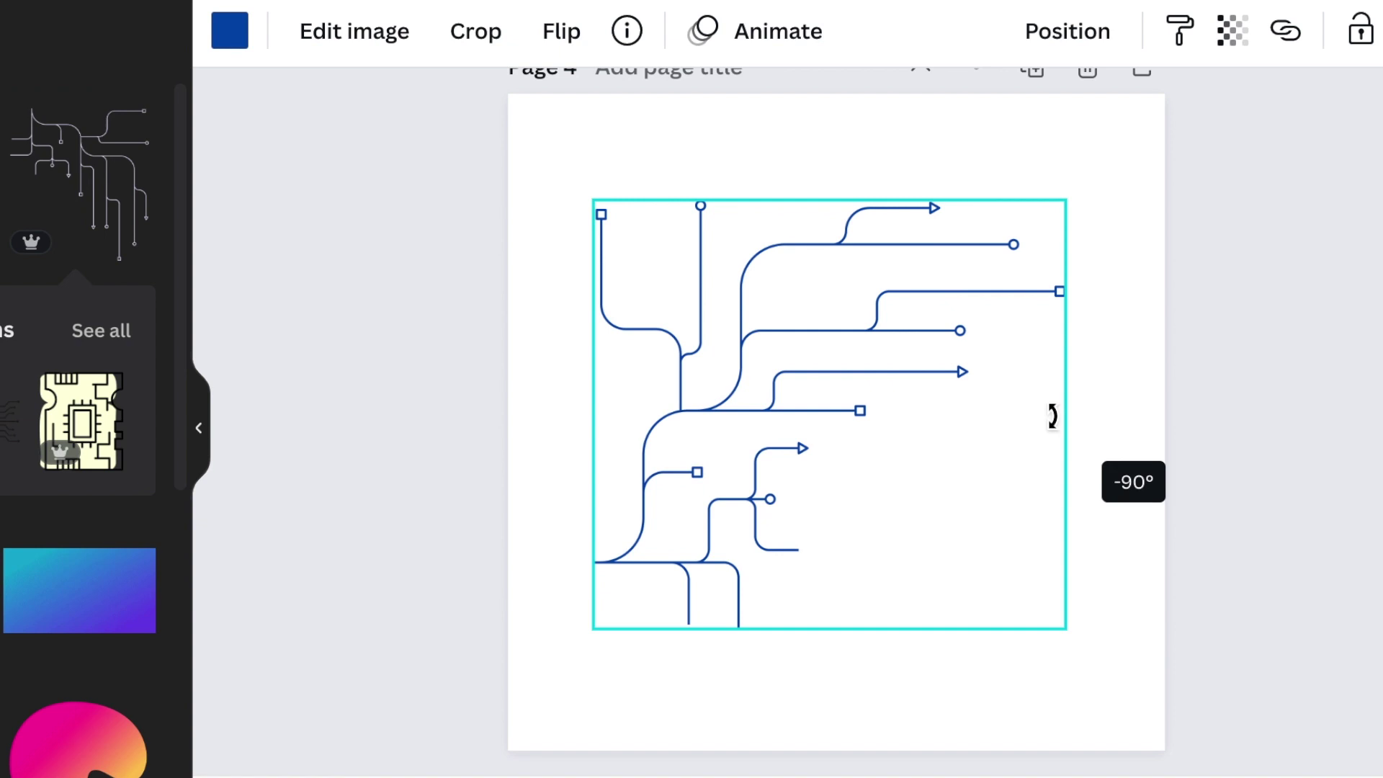
{"action": "left_click_drag", "start_coordinate": [1055, 411], "coordinate": [1053, 414]}
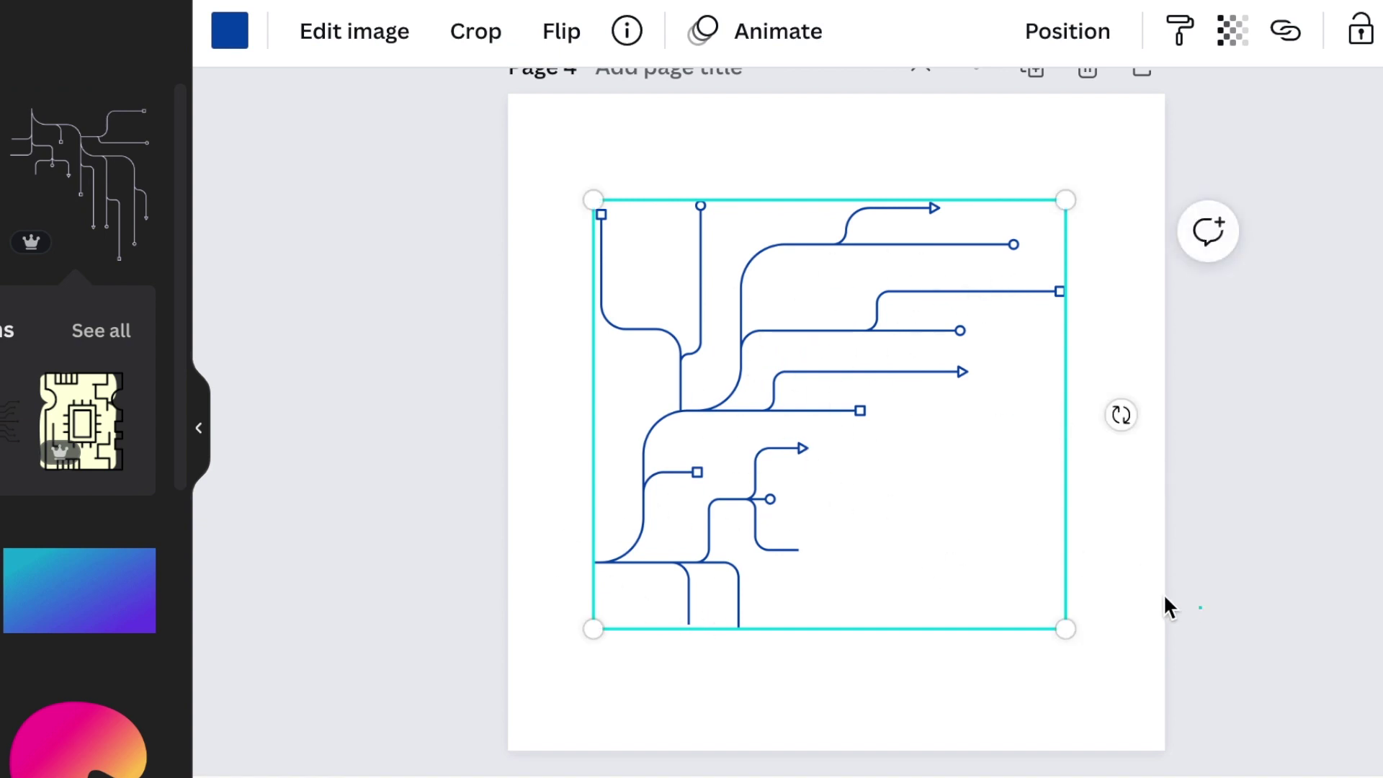
{"action": "left_click_drag", "start_coordinate": [852, 444], "coordinate": [833, 456]}
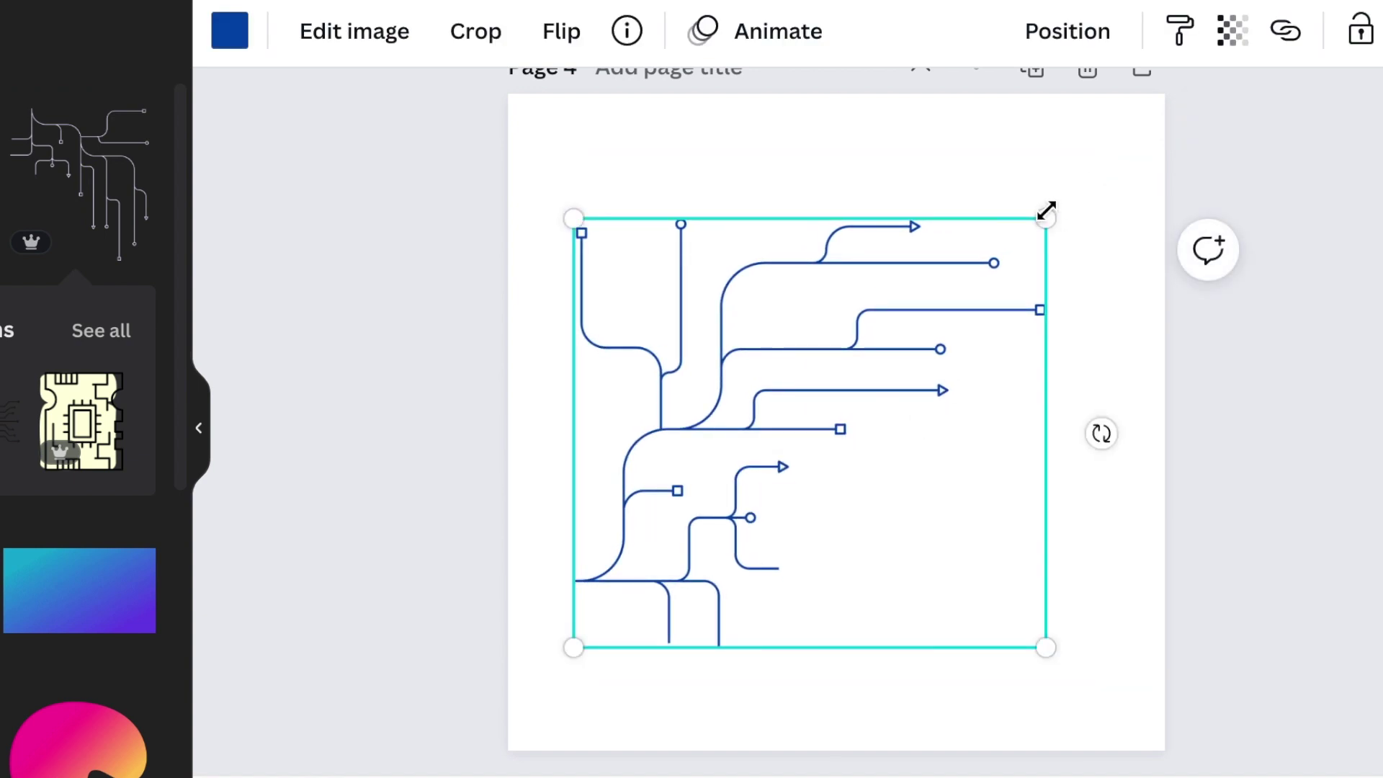
{"action": "left_click_drag", "start_coordinate": [1046, 213], "coordinate": [997, 226]}
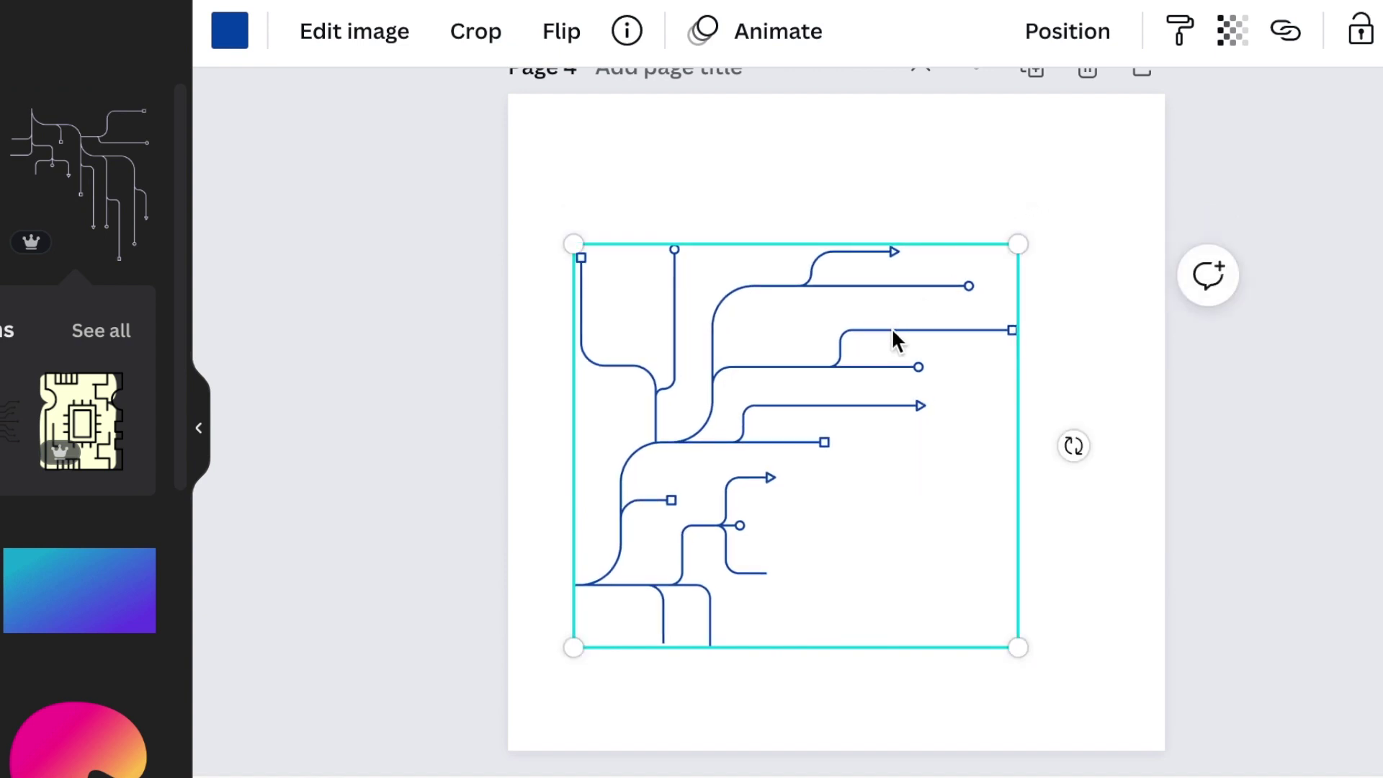
{"action": "left_click", "coordinate": [396, 368]}
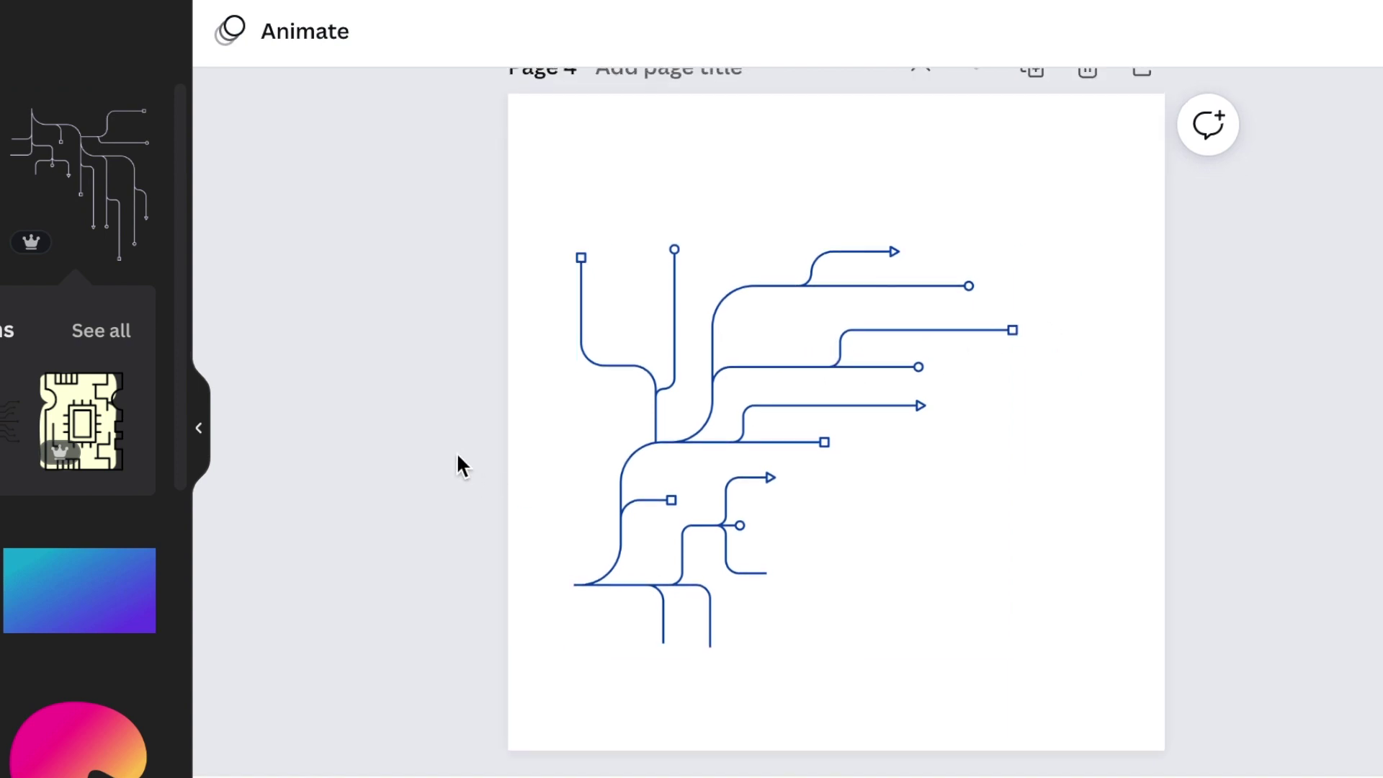
- Add a white rectangle shaped into a thin bar over the circuit lines
{"action": "key", "text": "r"}
{"action": "left_click", "coordinate": [229, 31]}
{"action": "left_click", "coordinate": [121, 192]}
{"action": "left_click_drag", "start_coordinate": [835, 684], "coordinate": [831, 297]}
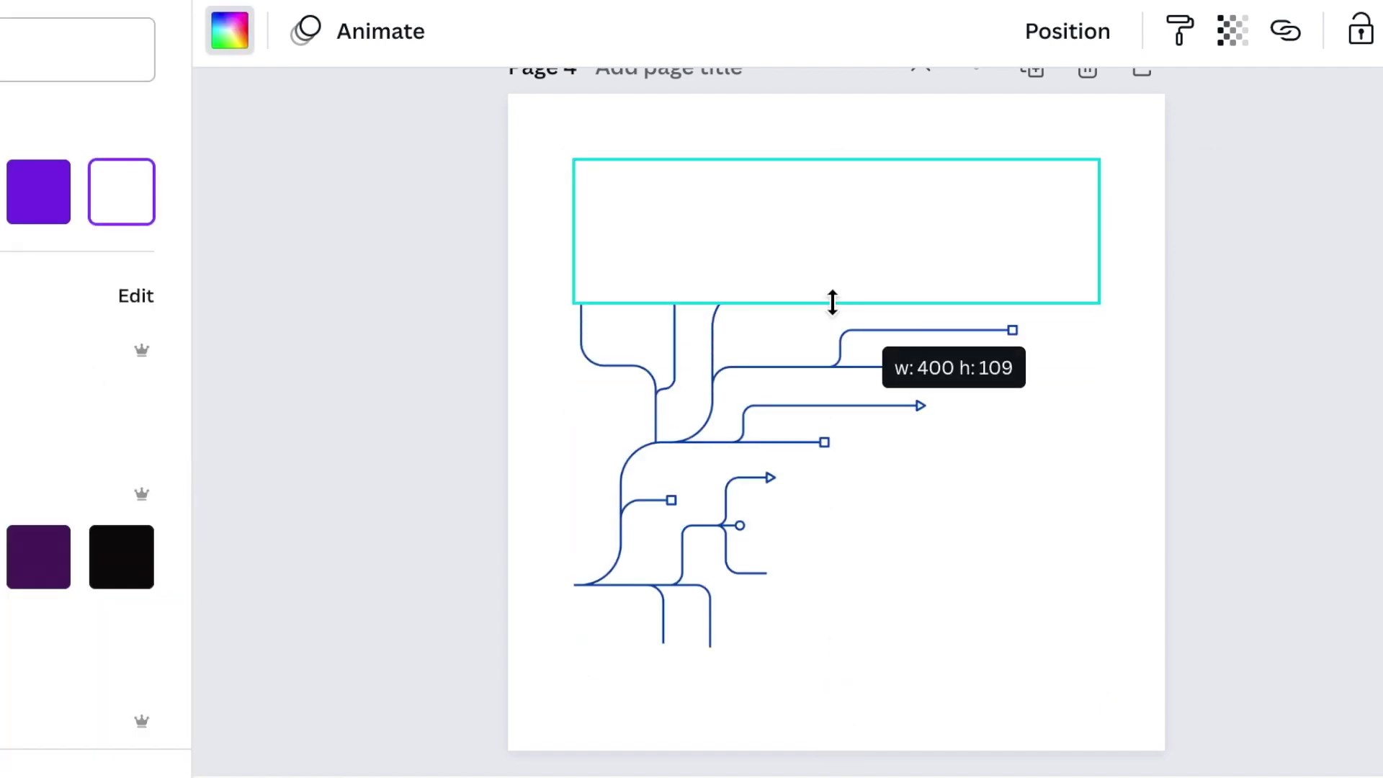
{"action": "left_click_drag", "start_coordinate": [835, 160], "coordinate": [835, 226]}
{"action": "left_click_drag", "start_coordinate": [789, 265], "coordinate": [904, 345]}
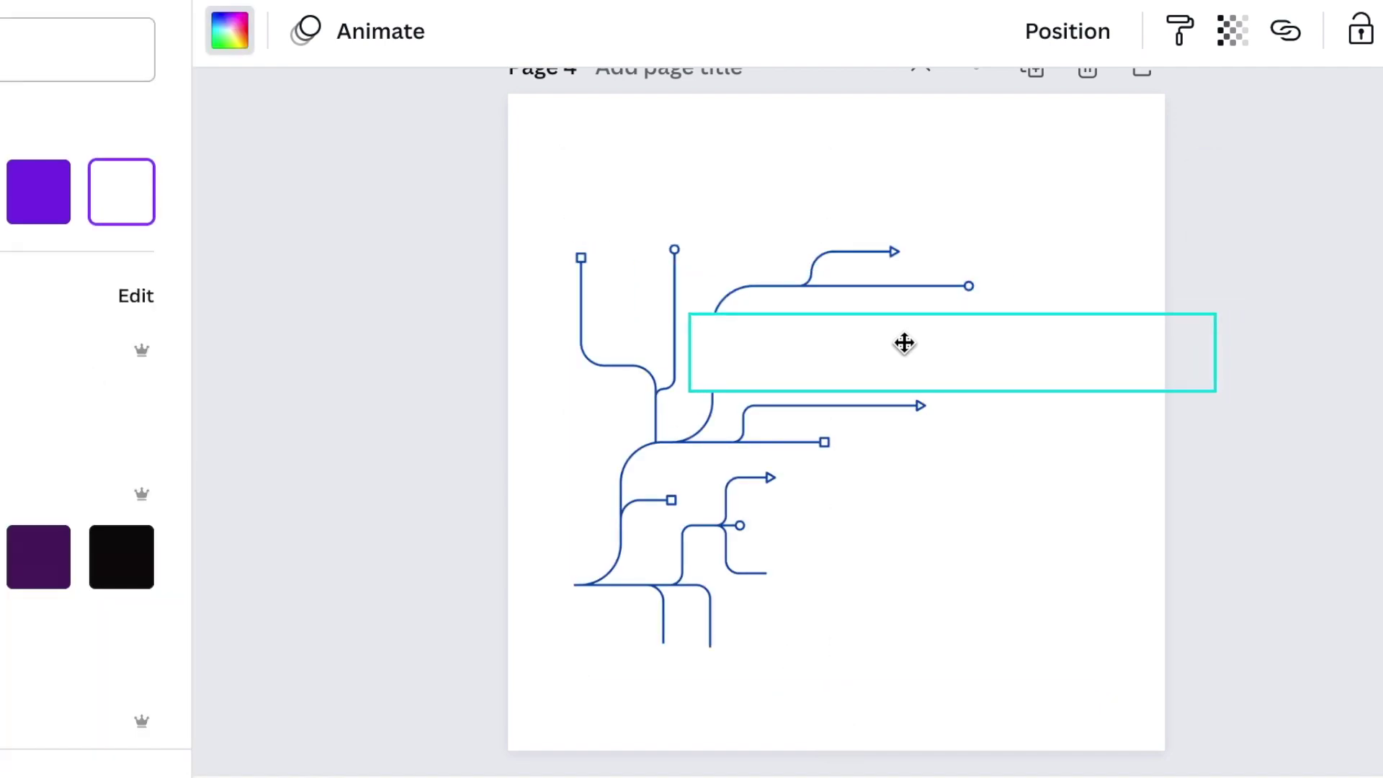
{"action": "left_click_drag", "start_coordinate": [905, 344], "coordinate": [904, 349]}
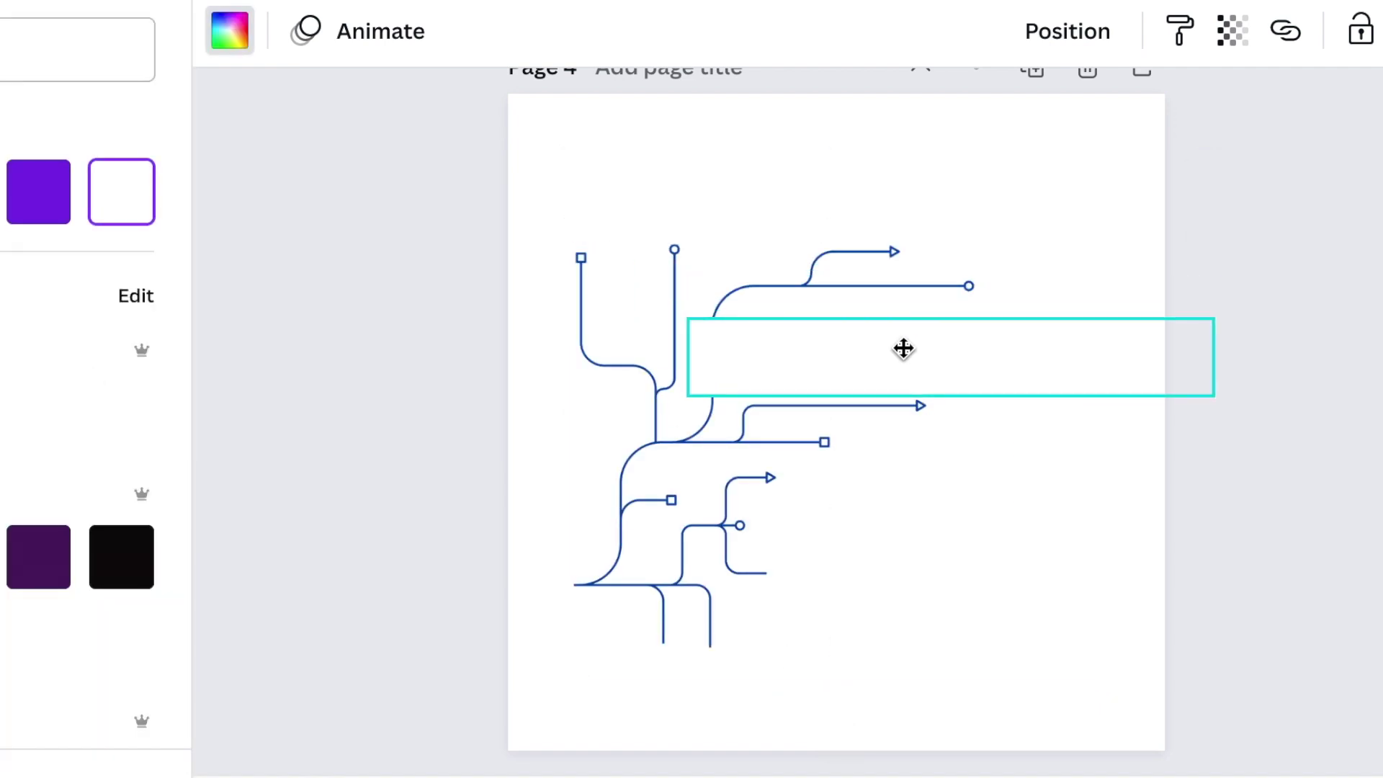
{"action": "left_click", "coordinate": [361, 386]}
- Add NIMRAH text and size it to fit over the circuit lines
{"action": "key", "text": "t"}
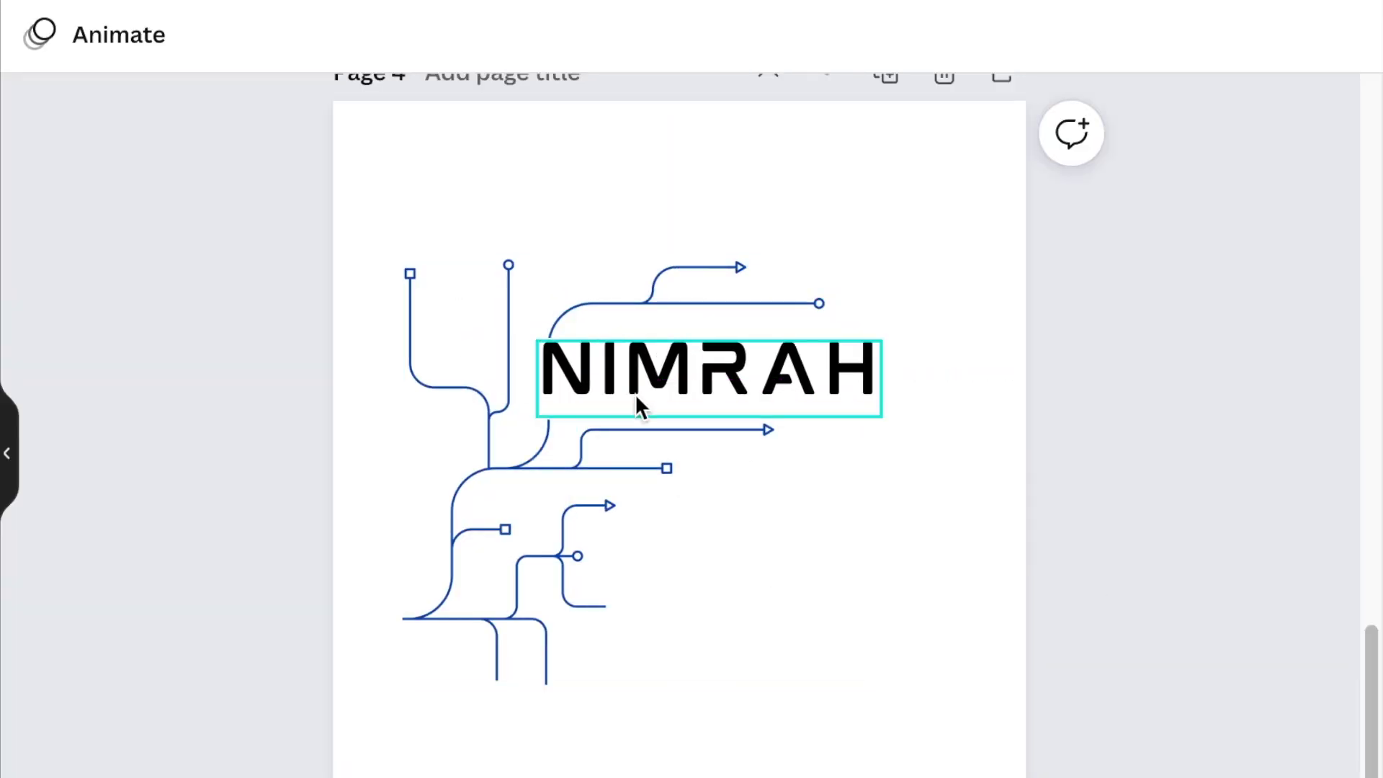
{"action": "left_click", "coordinate": [730, 391]}
{"action": "left_click_drag", "start_coordinate": [756, 387], "coordinate": [1143, 383]}
{"action": "left_click_drag", "start_coordinate": [402, 684], "coordinate": [418, 659]}
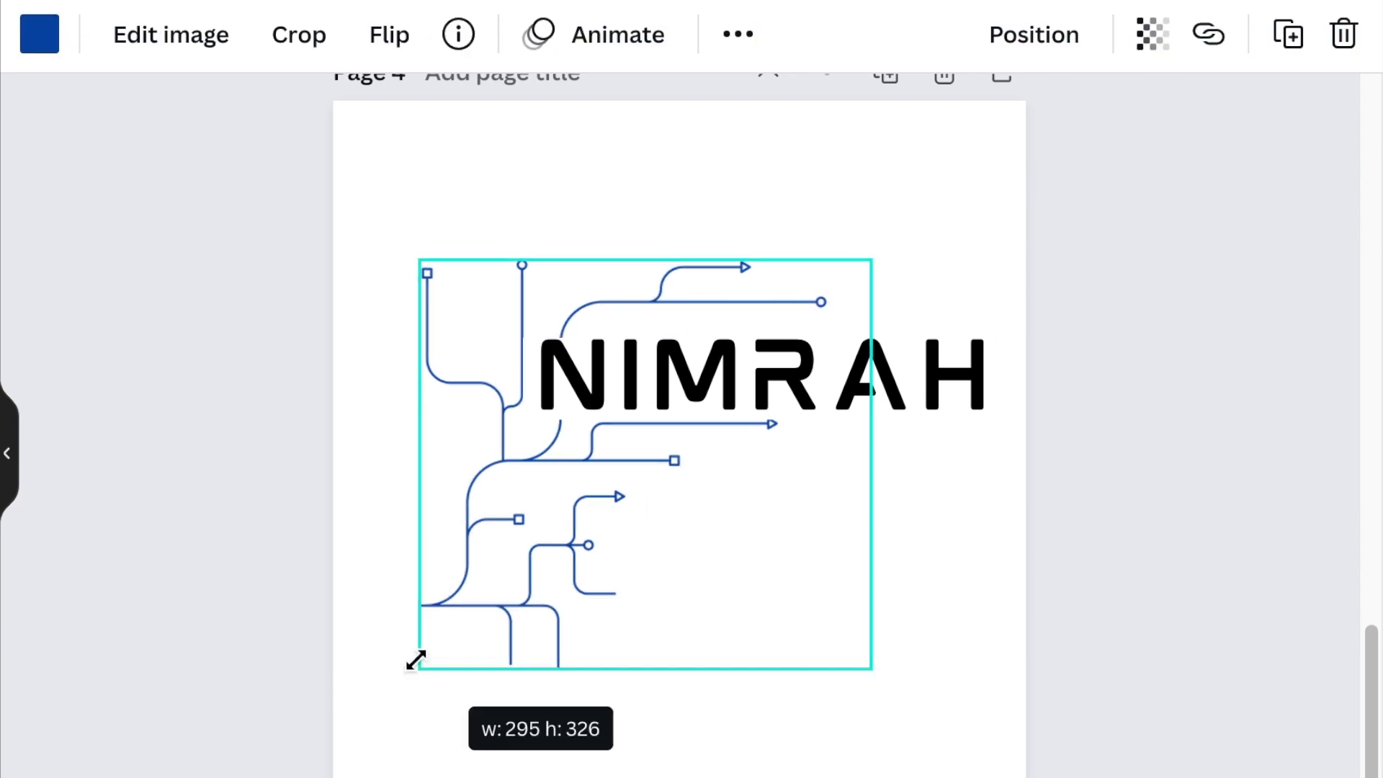
{"action": "left_click_drag", "start_coordinate": [1145, 337], "coordinate": [991, 343]}
{"action": "left_click", "coordinate": [807, 344]}
{"action": "left_click", "coordinate": [1102, 616]}
{"action": "left_click", "coordinate": [757, 384]}
{"action": "left_click_drag", "start_coordinate": [1078, 419], "coordinate": [966, 441]}
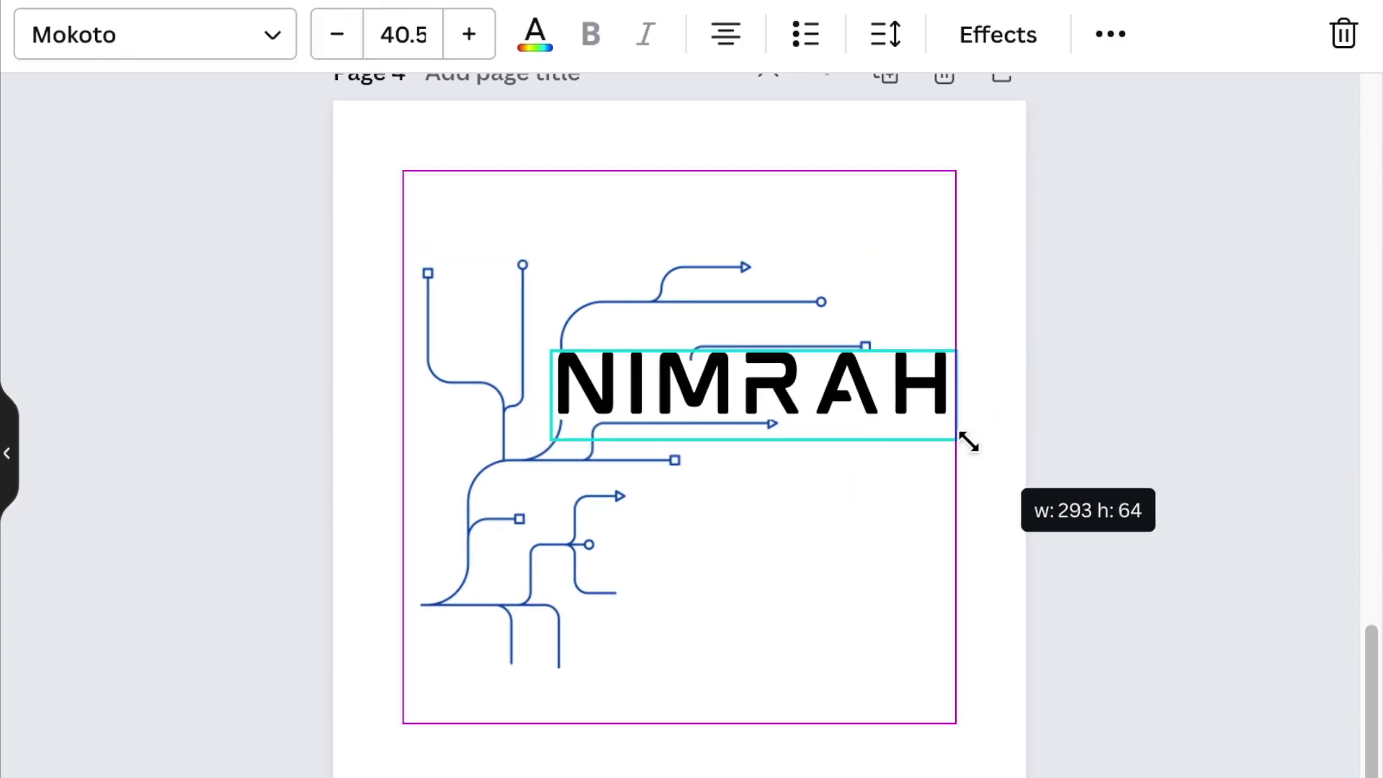
{"action": "left_click", "coordinate": [836, 370]}
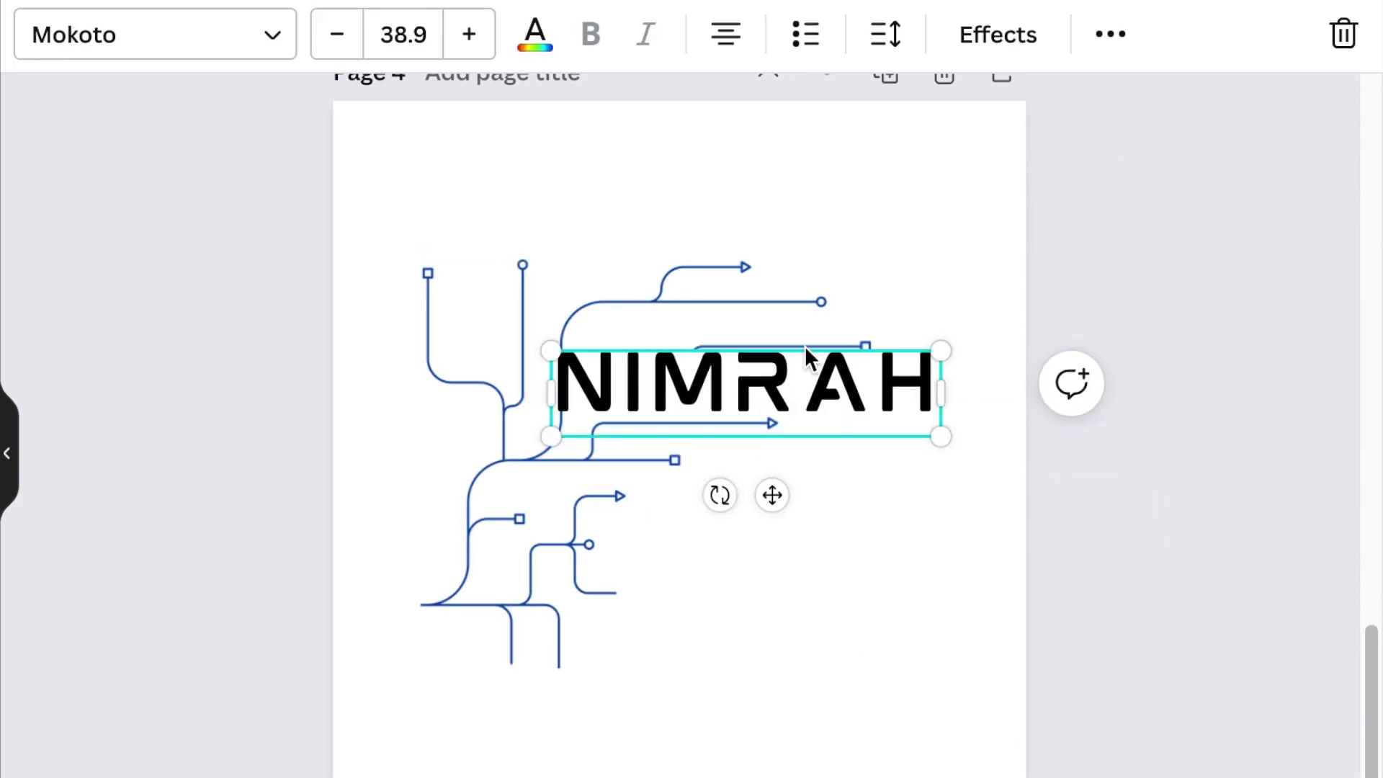
{"action": "left_click_drag", "start_coordinate": [808, 360], "coordinate": [794, 334]}
{"action": "left_click_drag", "start_coordinate": [1083, 330], "coordinate": [756, 356]}
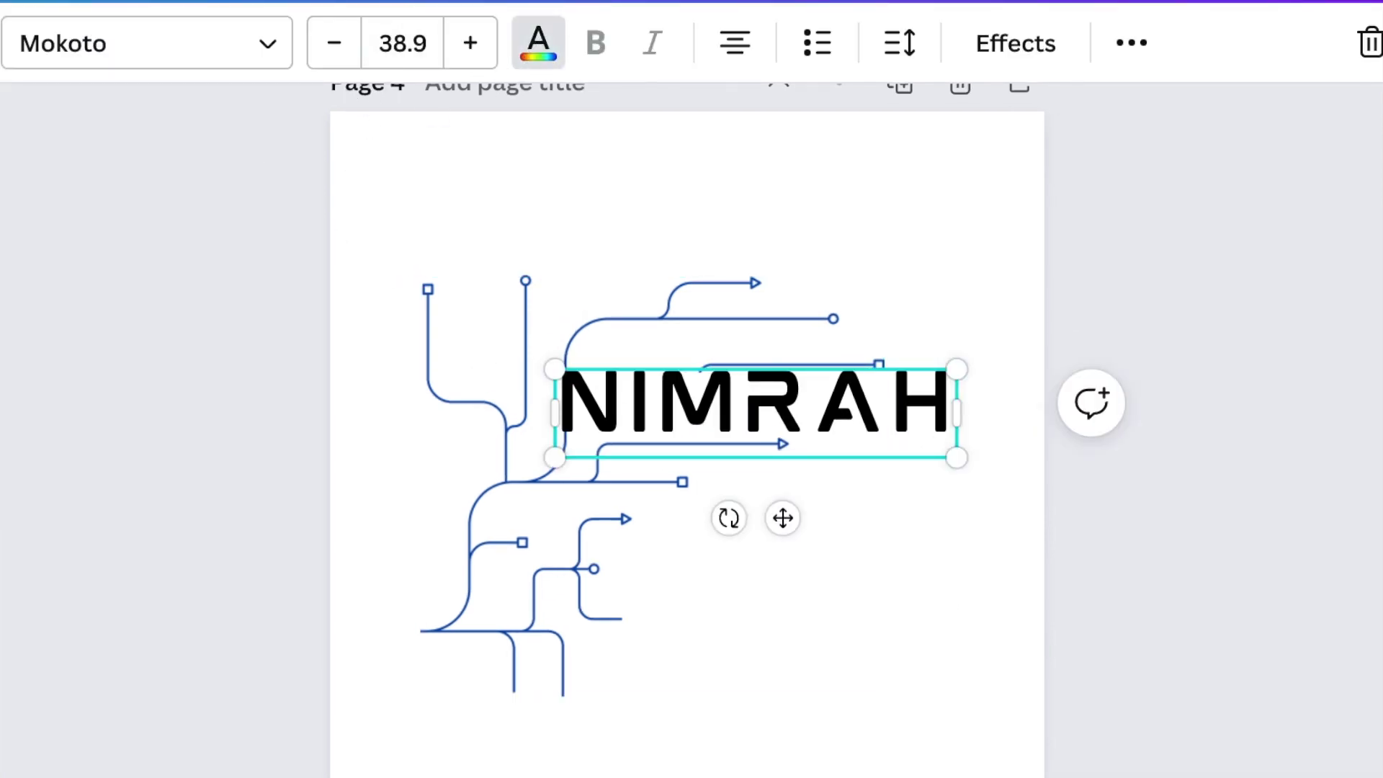
- Colour NIMRAH blue, then duplicate it below to edit into TECH
{"action": "left_click", "coordinate": [196, 299]}
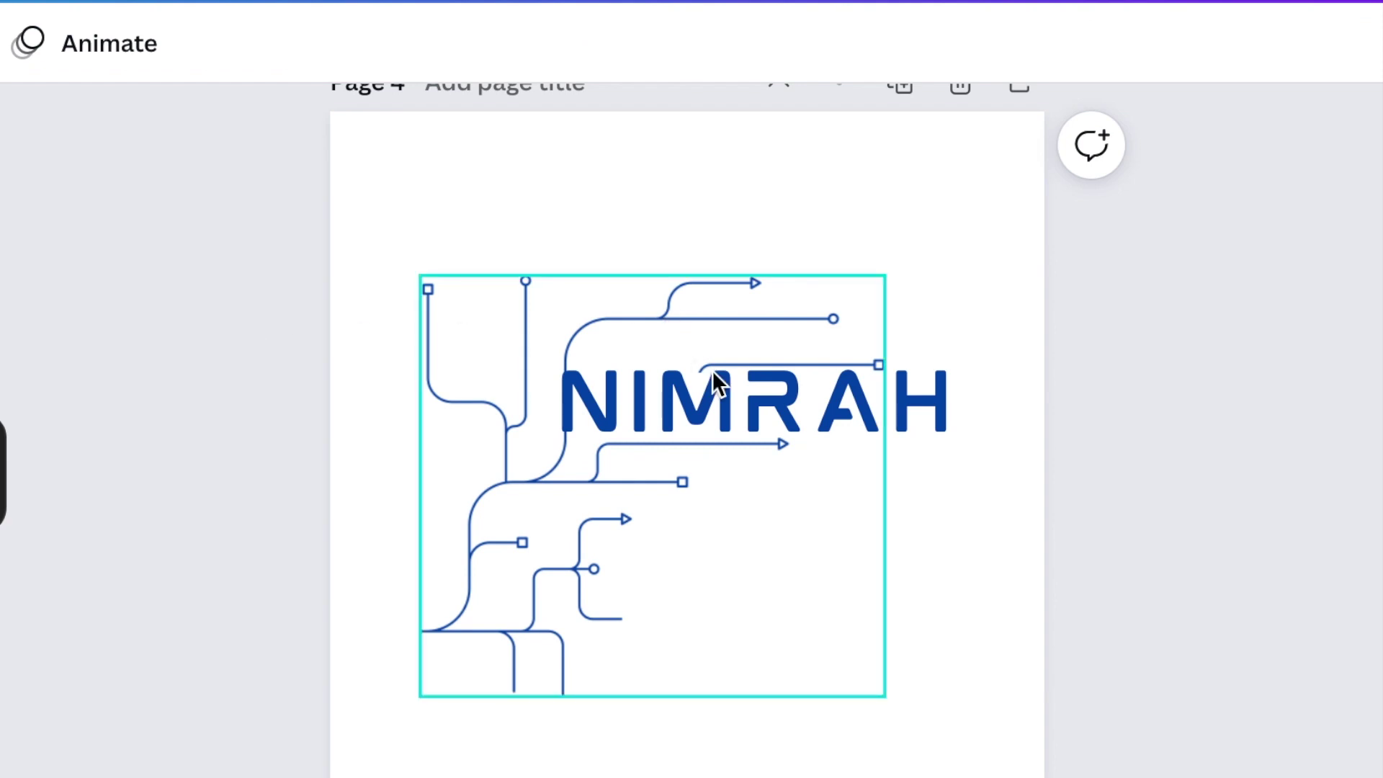
{"action": "left_click", "coordinate": [756, 389]}
{"action": "key", "text": "ctrl+d"}
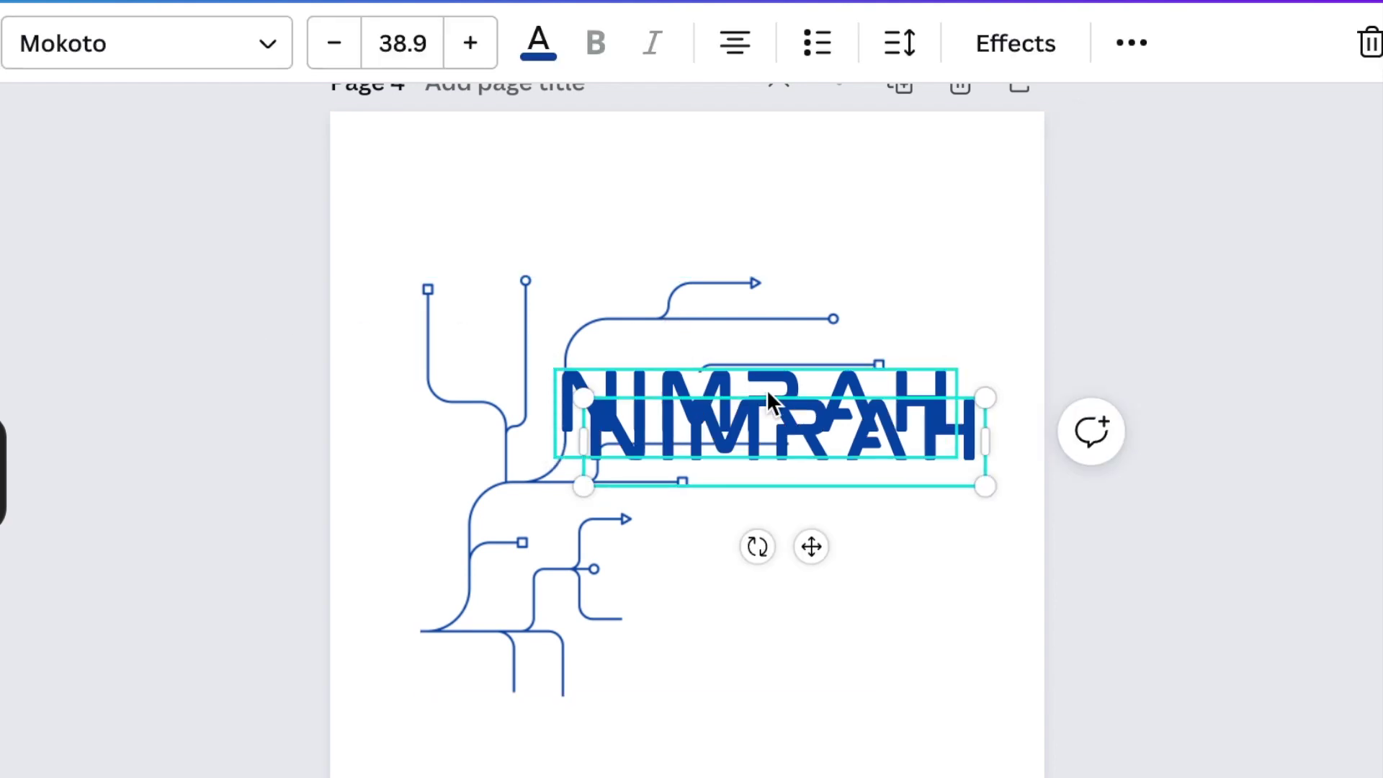
{"action": "mouse_move", "coordinate": [777, 416]}
{"action": "left_mouse_down"}
{"action": "mouse_move", "coordinate": [850, 478]}
{"action": "mouse_move", "coordinate": [879, 478]}
{"action": "left_mouse_up"}
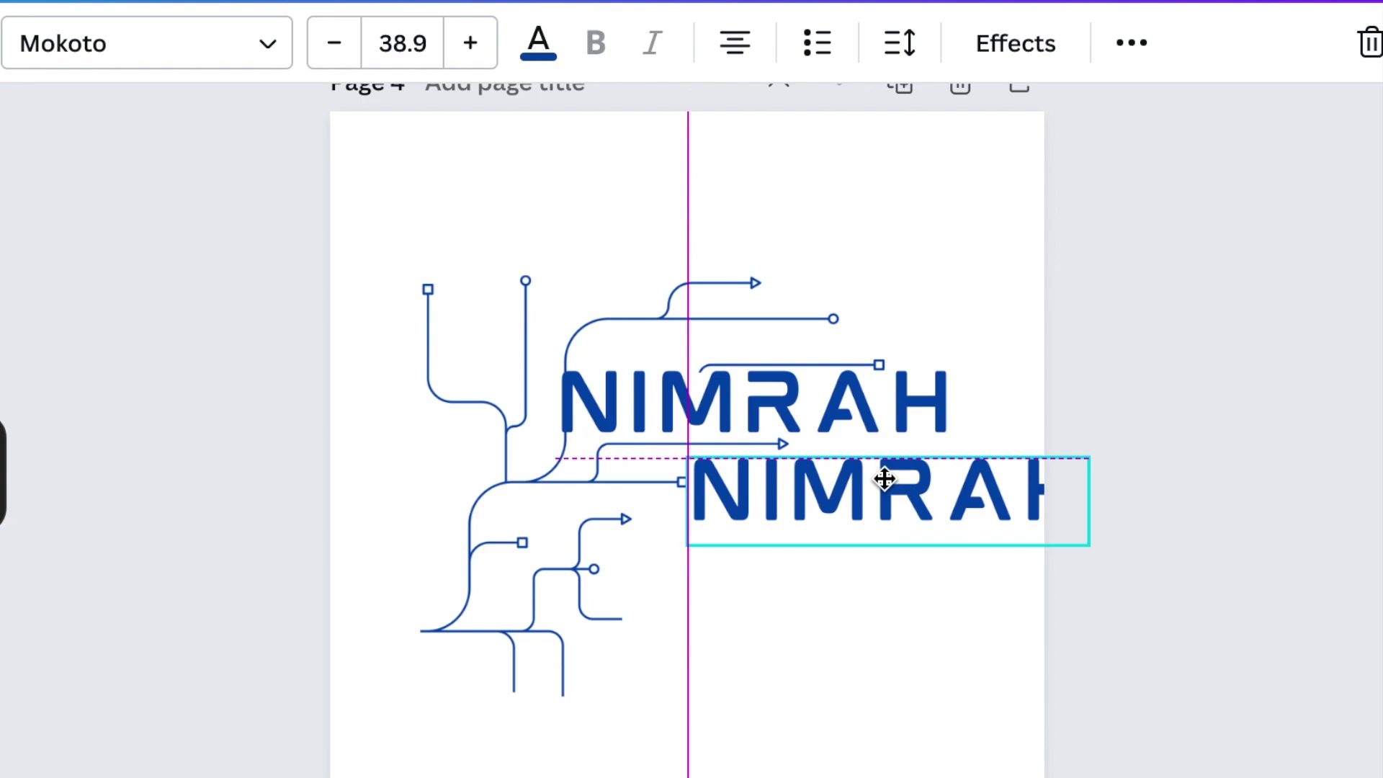
{"action": "double_click", "coordinate": [1039, 424]}
{"action": "type", "text": "TECH"}
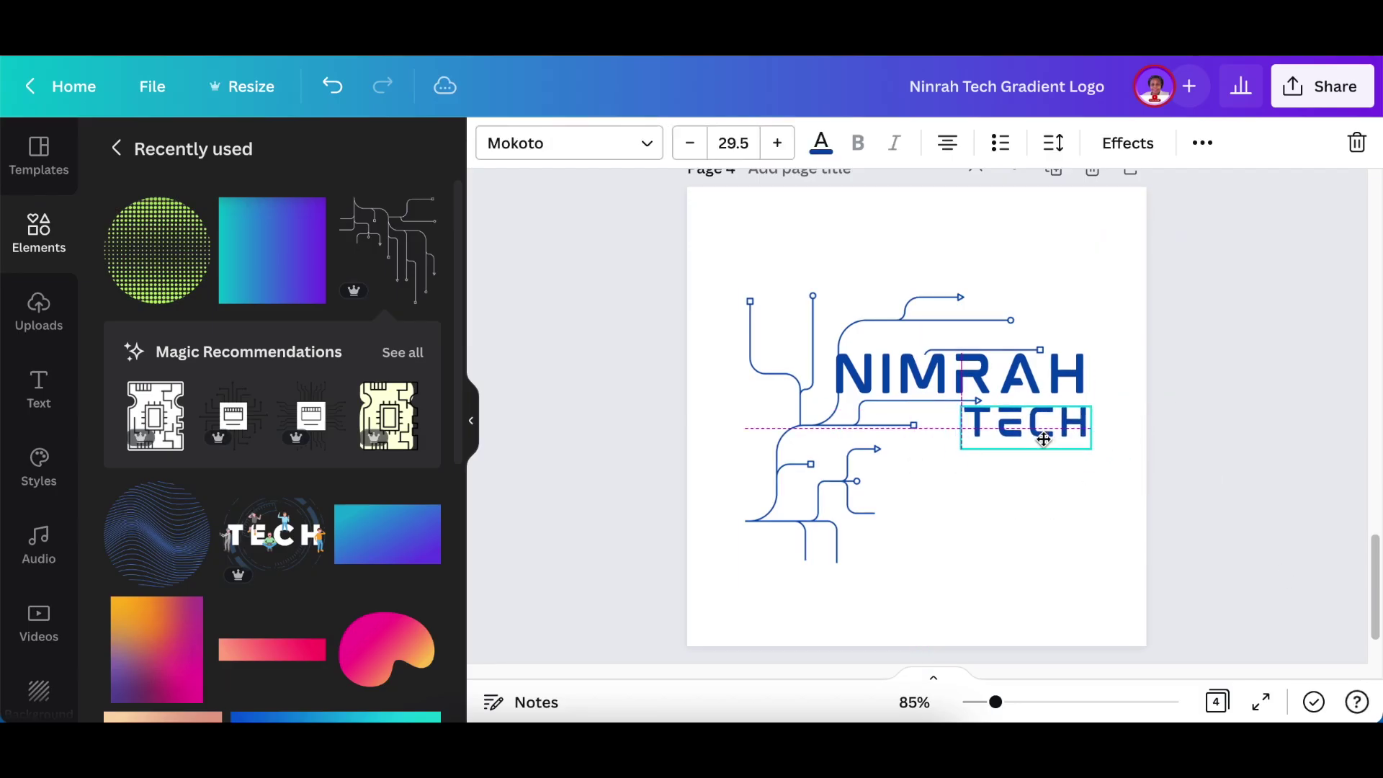
- Finish the TECH text and download the design as a PNG from Share
{"action": "left_click", "coordinate": [688, 412]}
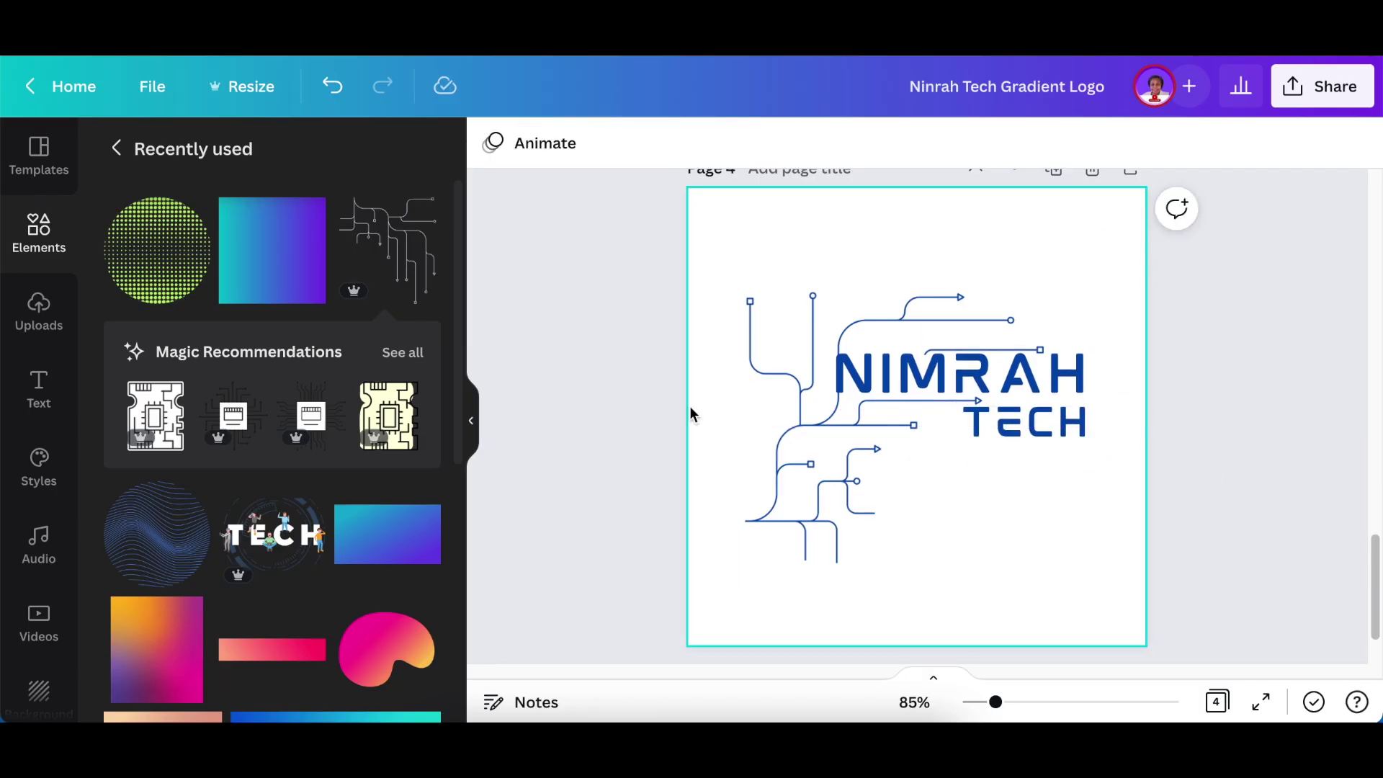
{"action": "scroll", "coordinate": [661, 485], "scroll_direction": "down", "scroll_amount": 1}
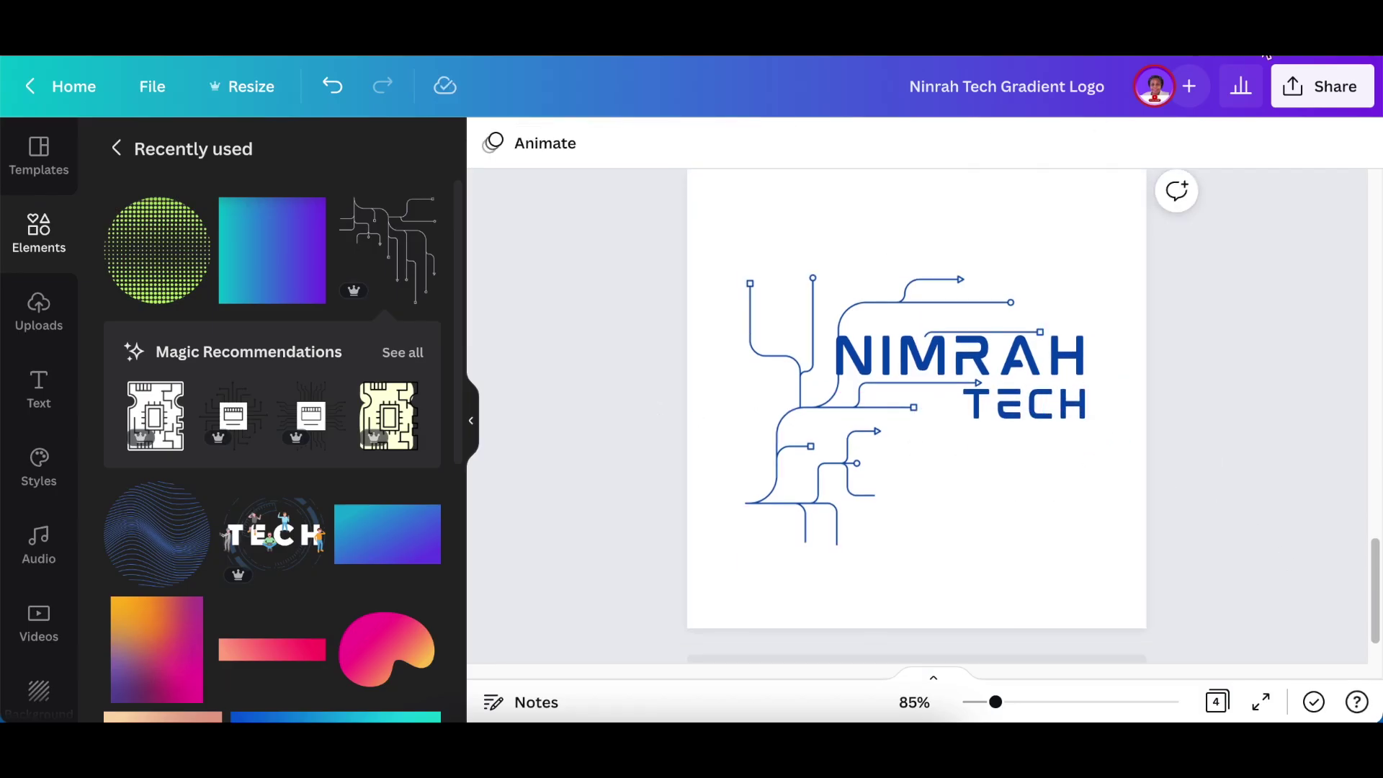
{"action": "left_click", "coordinate": [1327, 89]}
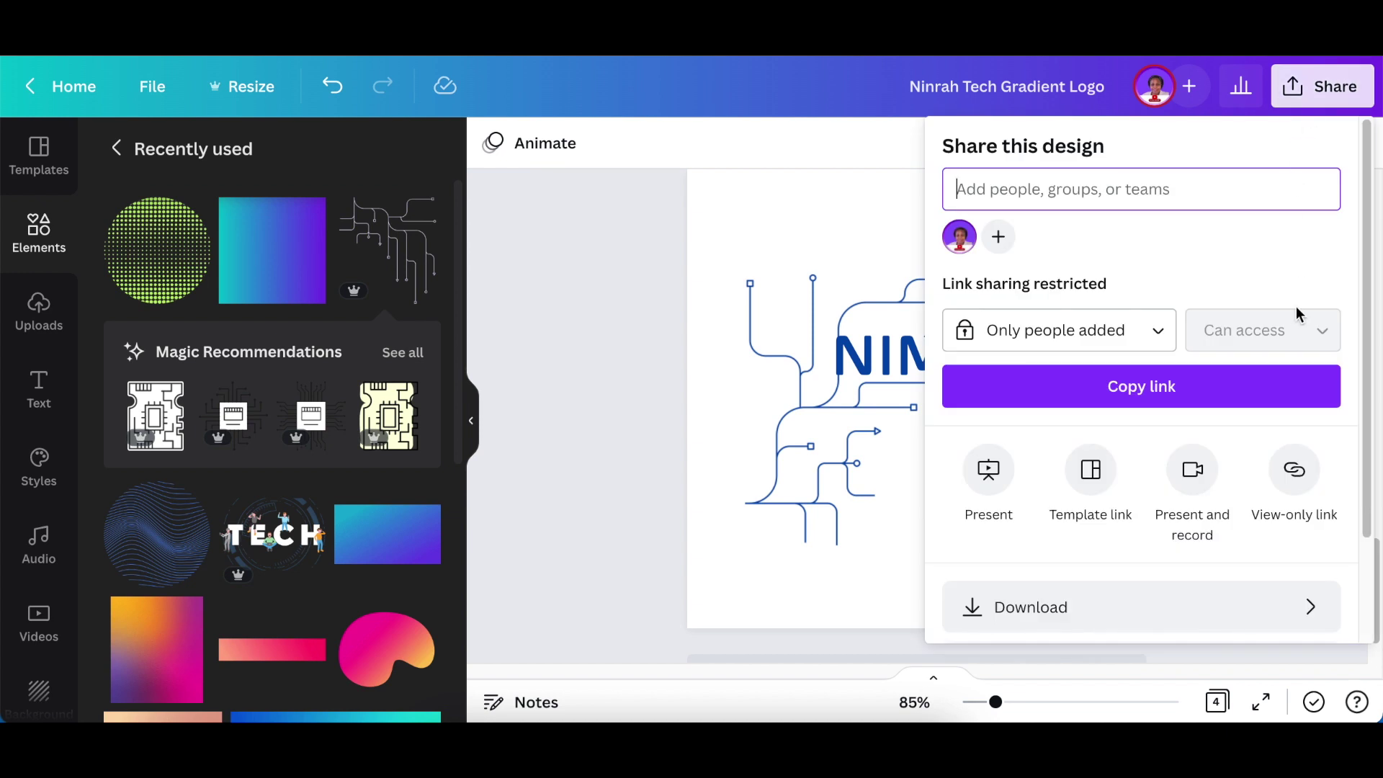
{"action": "scroll", "coordinate": [1295, 316], "scroll_direction": "down", "scroll_amount": 2}
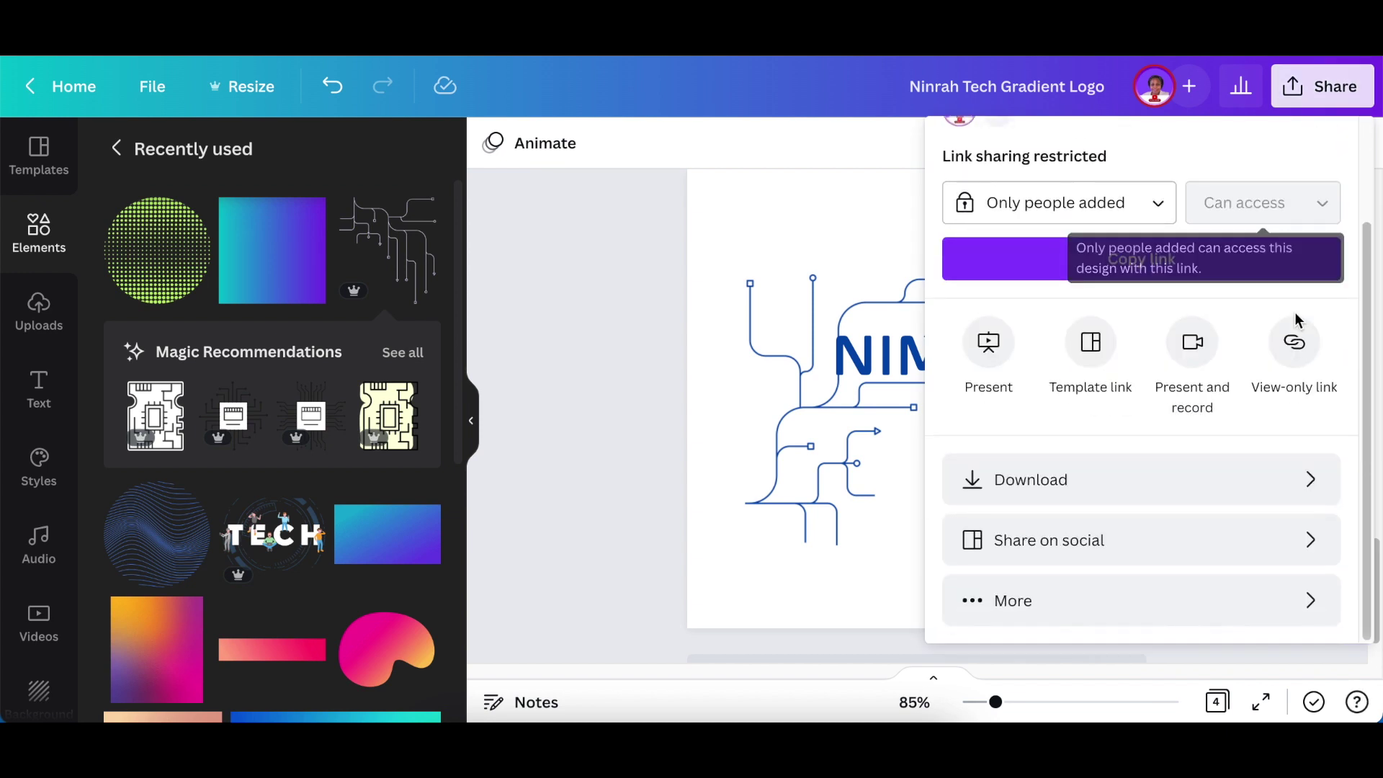
{"action": "left_click", "coordinate": [1270, 481]}
{"action": "left_click", "coordinate": [1149, 604]}
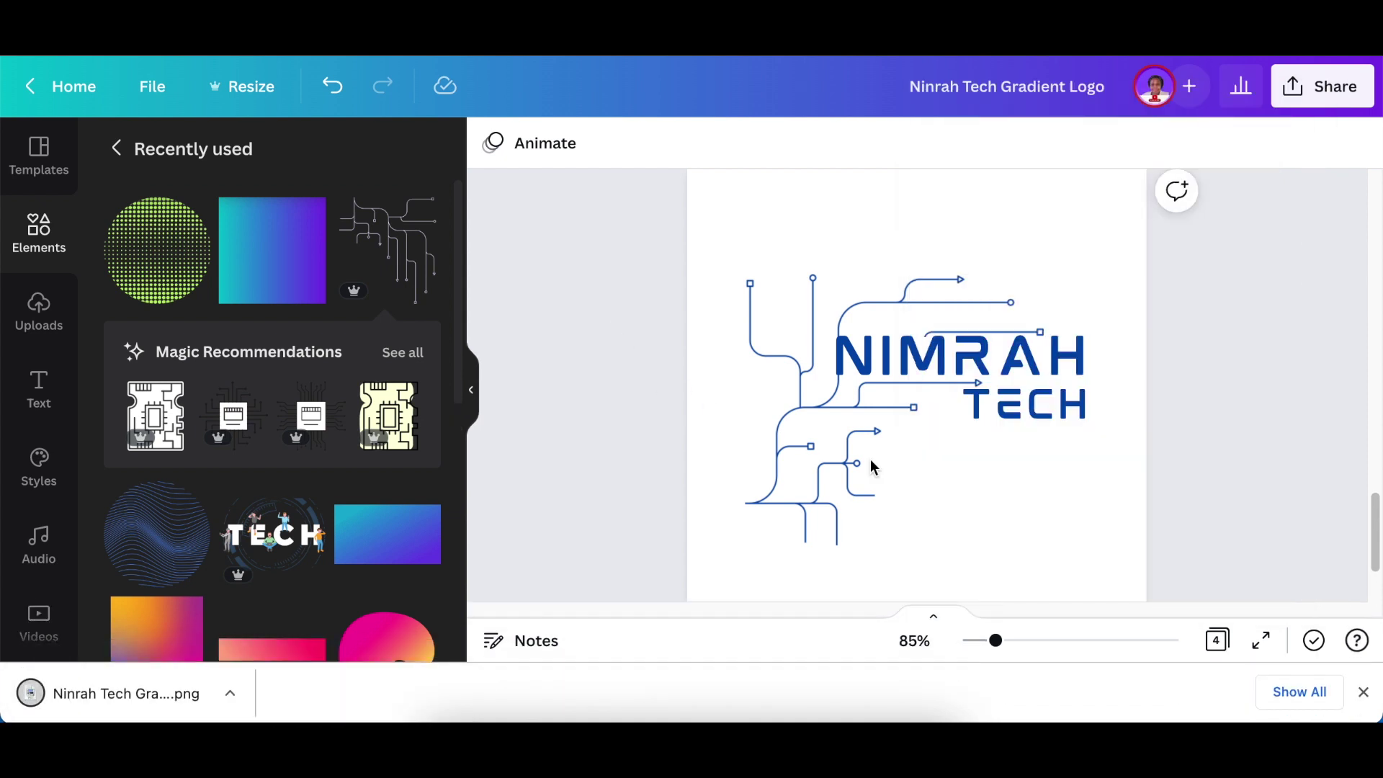
{"action": "scroll", "coordinate": [1260, 401], "scroll_direction": "down", "scroll_amount": 2}
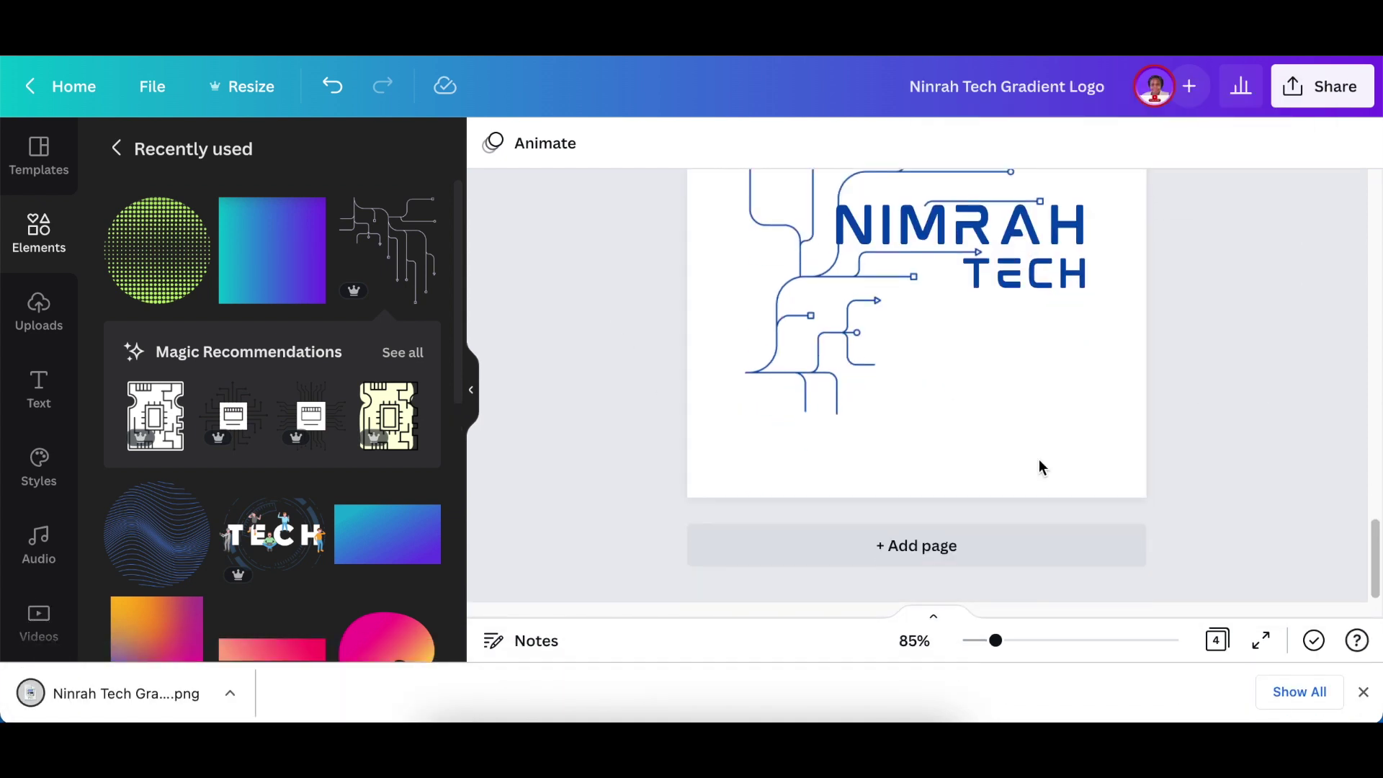
- Add a new page and drag the uploaded dotted-circle NIMRAH TECH logo onto it
{"action": "left_click", "coordinate": [959, 561]}
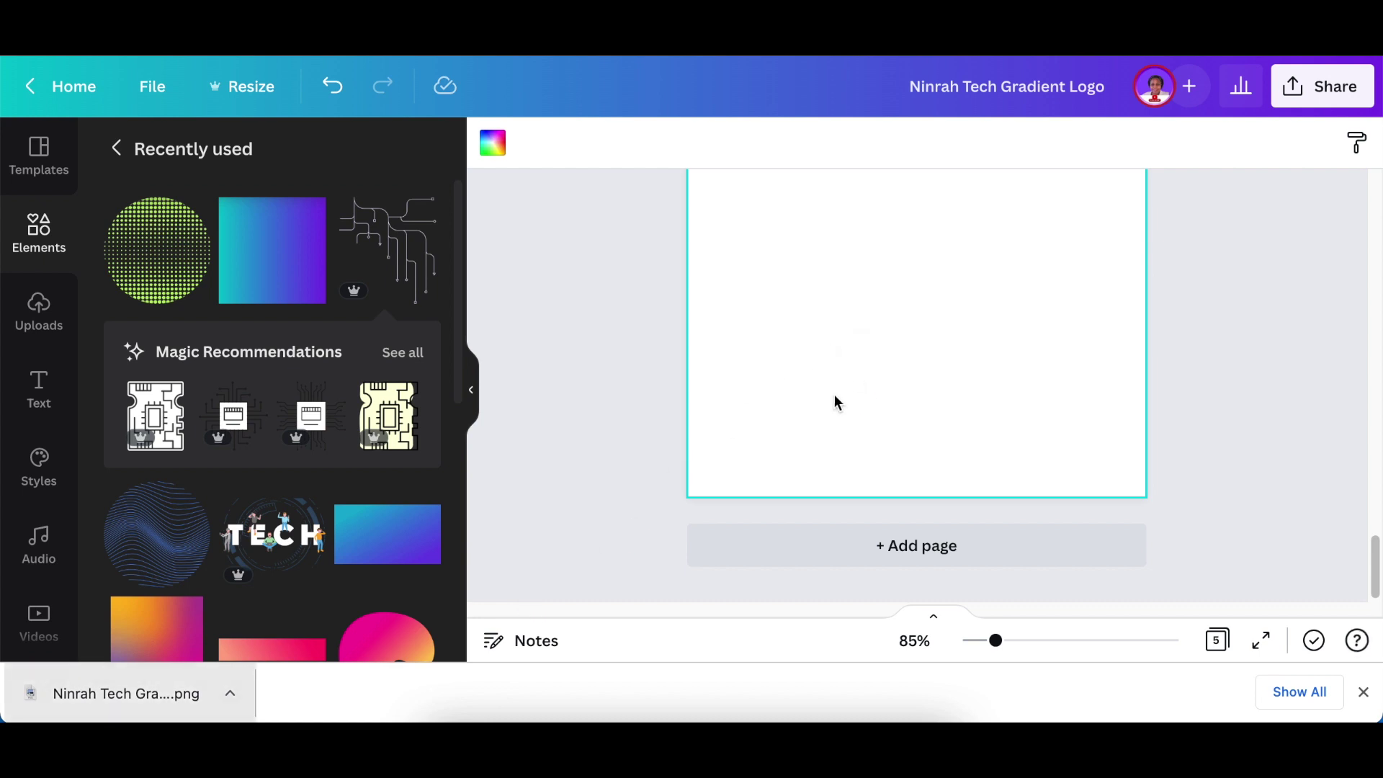
{"action": "left_click_drag", "start_coordinate": [834, 395], "coordinate": [839, 366]}
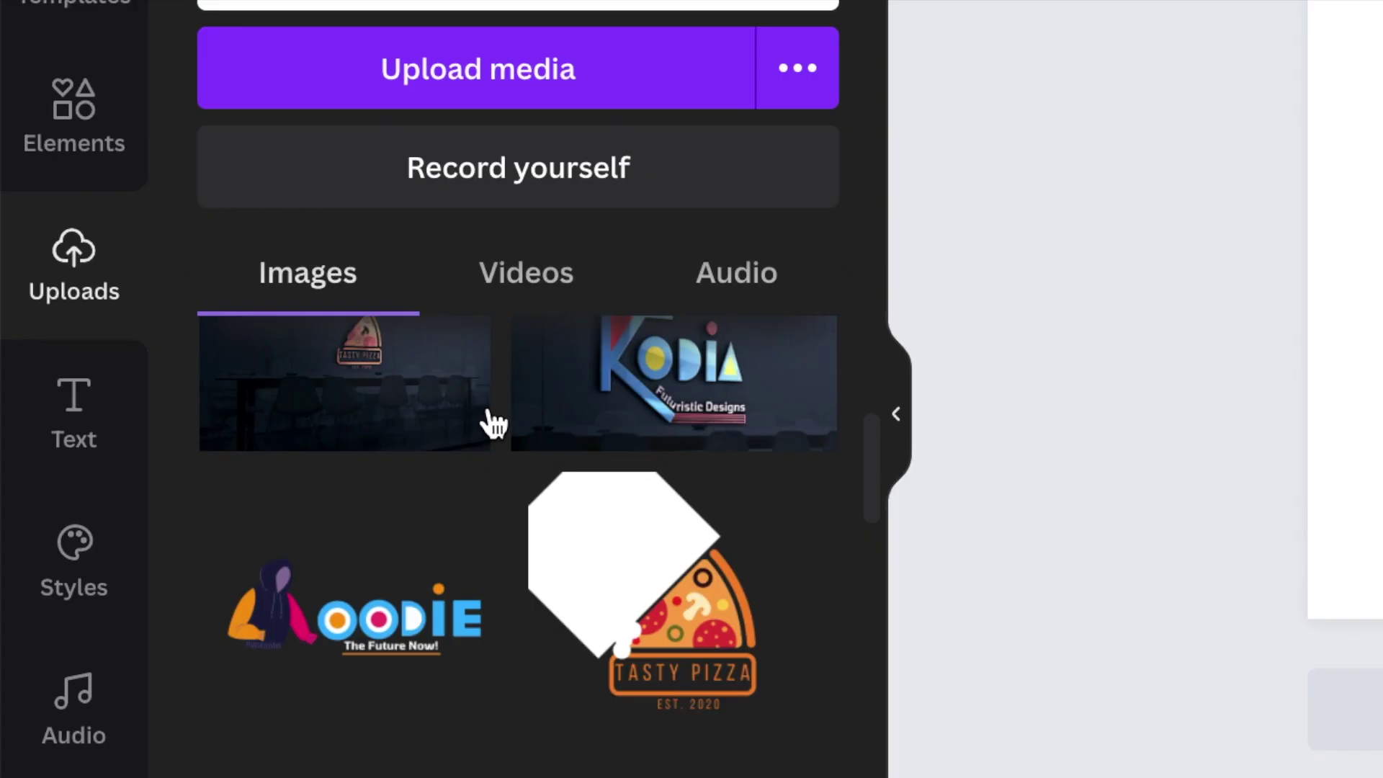
{"action": "scroll", "coordinate": [494, 406], "scroll_direction": "up", "scroll_amount": 1}
{"action": "scroll", "coordinate": [494, 411], "scroll_direction": "up", "scroll_amount": 3}
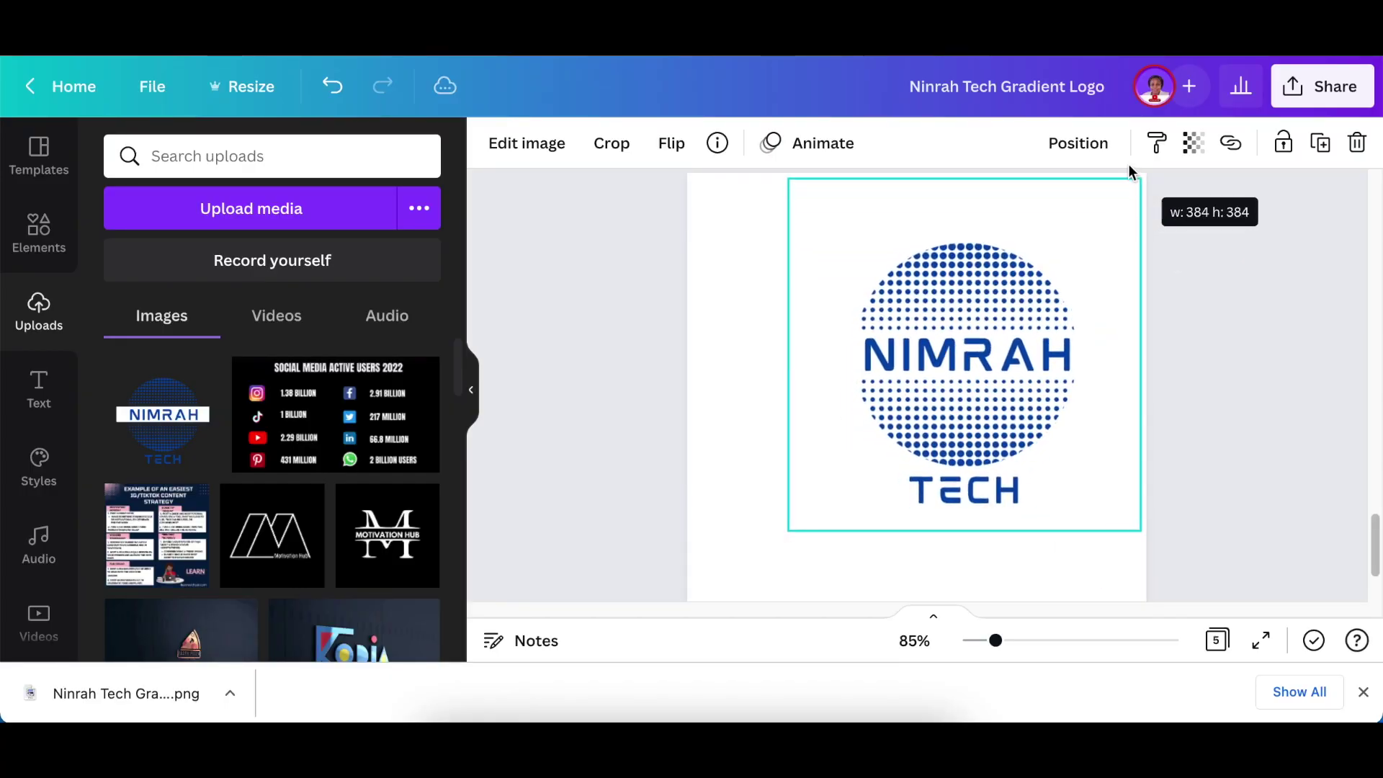
- Enlarge the dotted logo to the page width and remove its white background
{"action": "left_click_drag", "start_coordinate": [1091, 191], "coordinate": [1143, 173]}
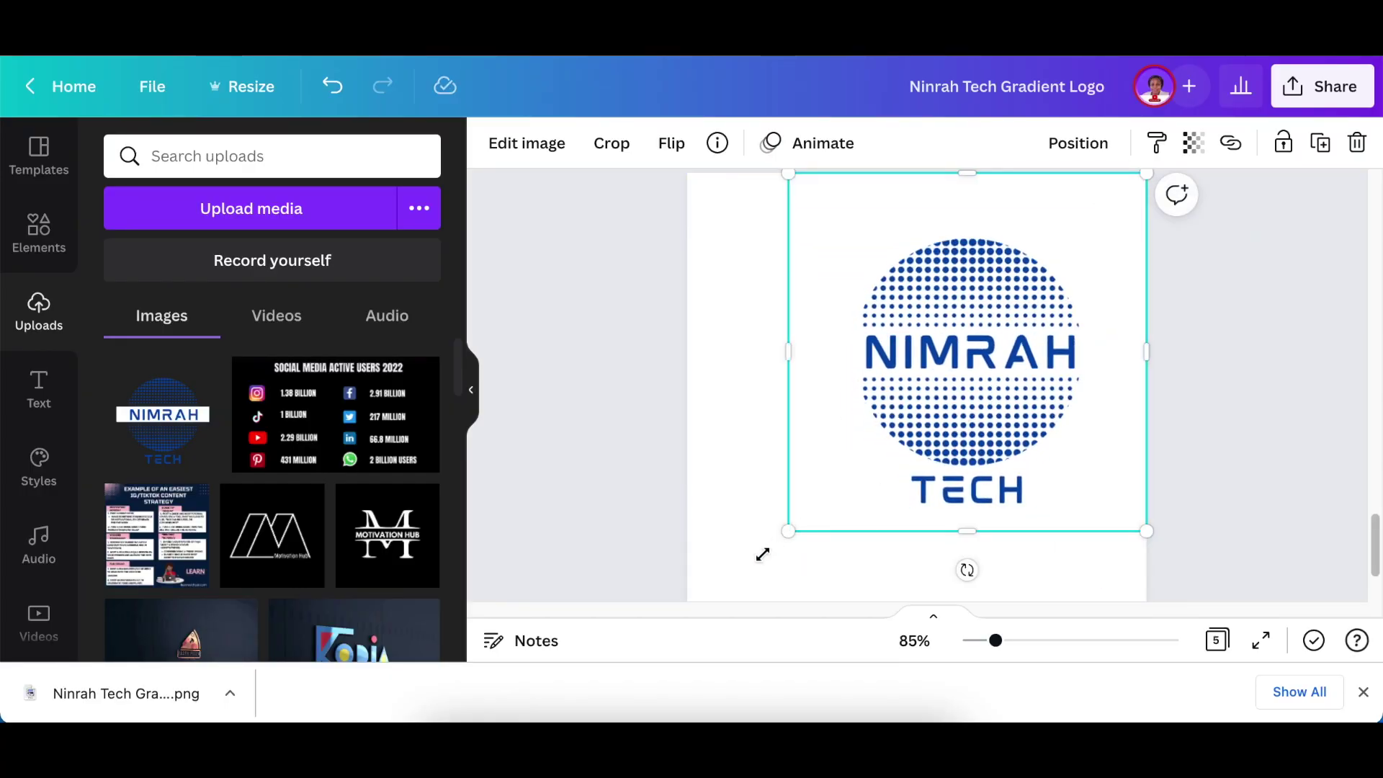
{"action": "left_click_drag", "start_coordinate": [763, 553], "coordinate": [640, 610]}
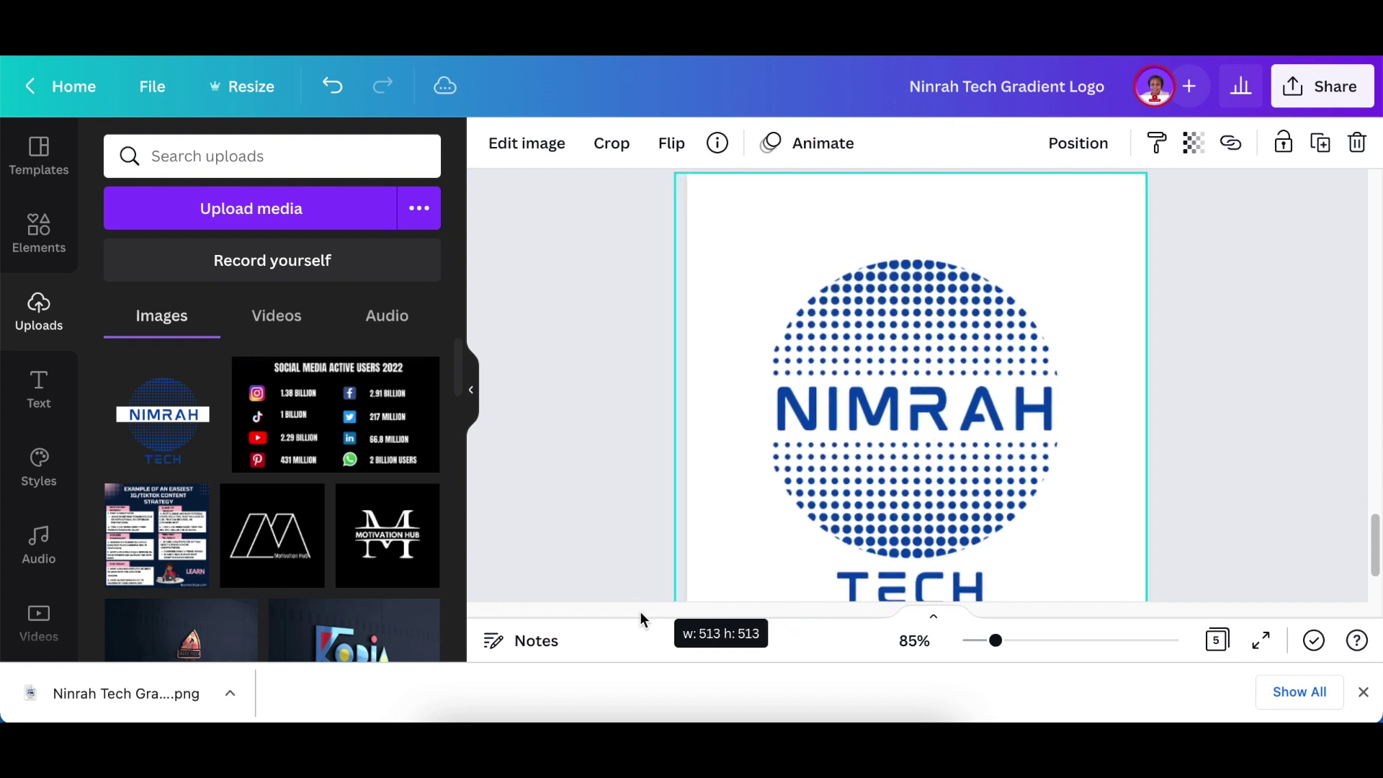
{"action": "left_click", "coordinate": [511, 146]}
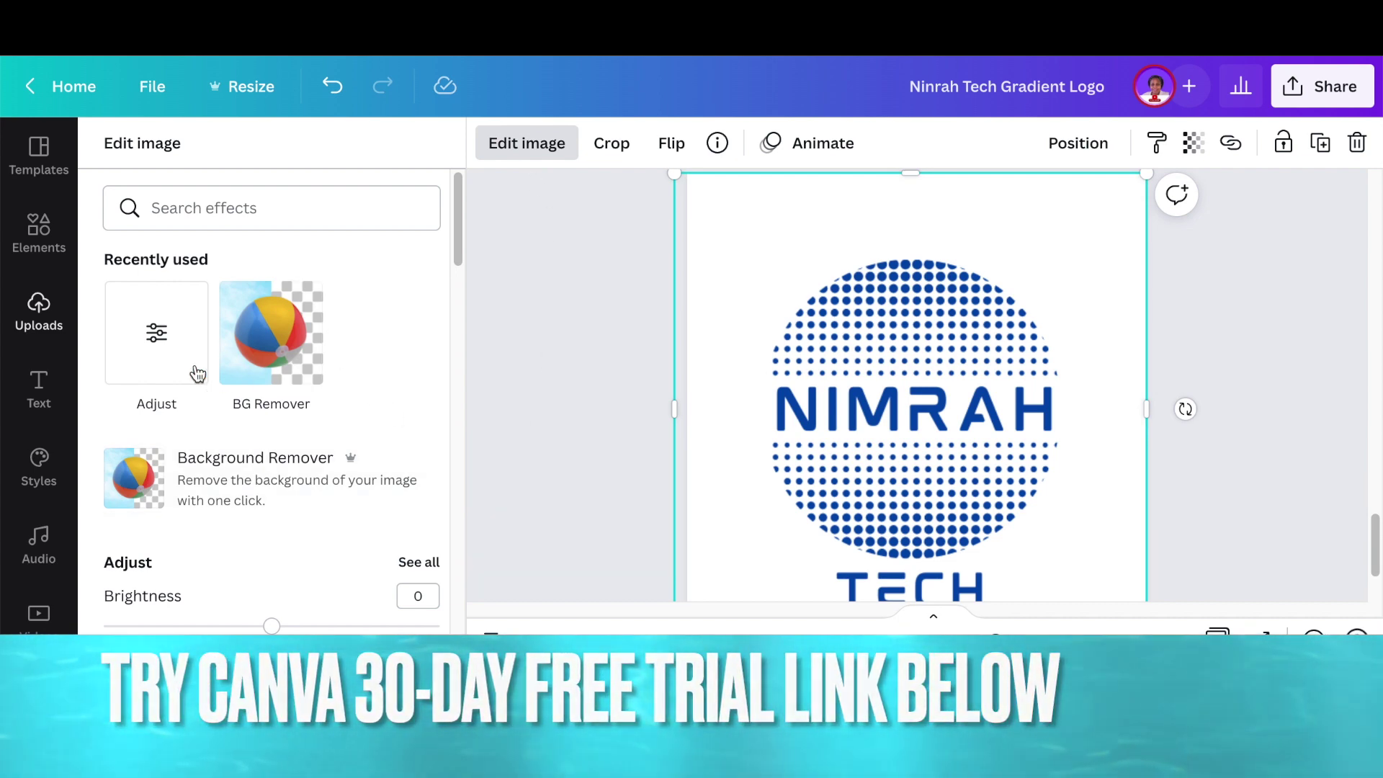
{"action": "left_click", "coordinate": [260, 324]}
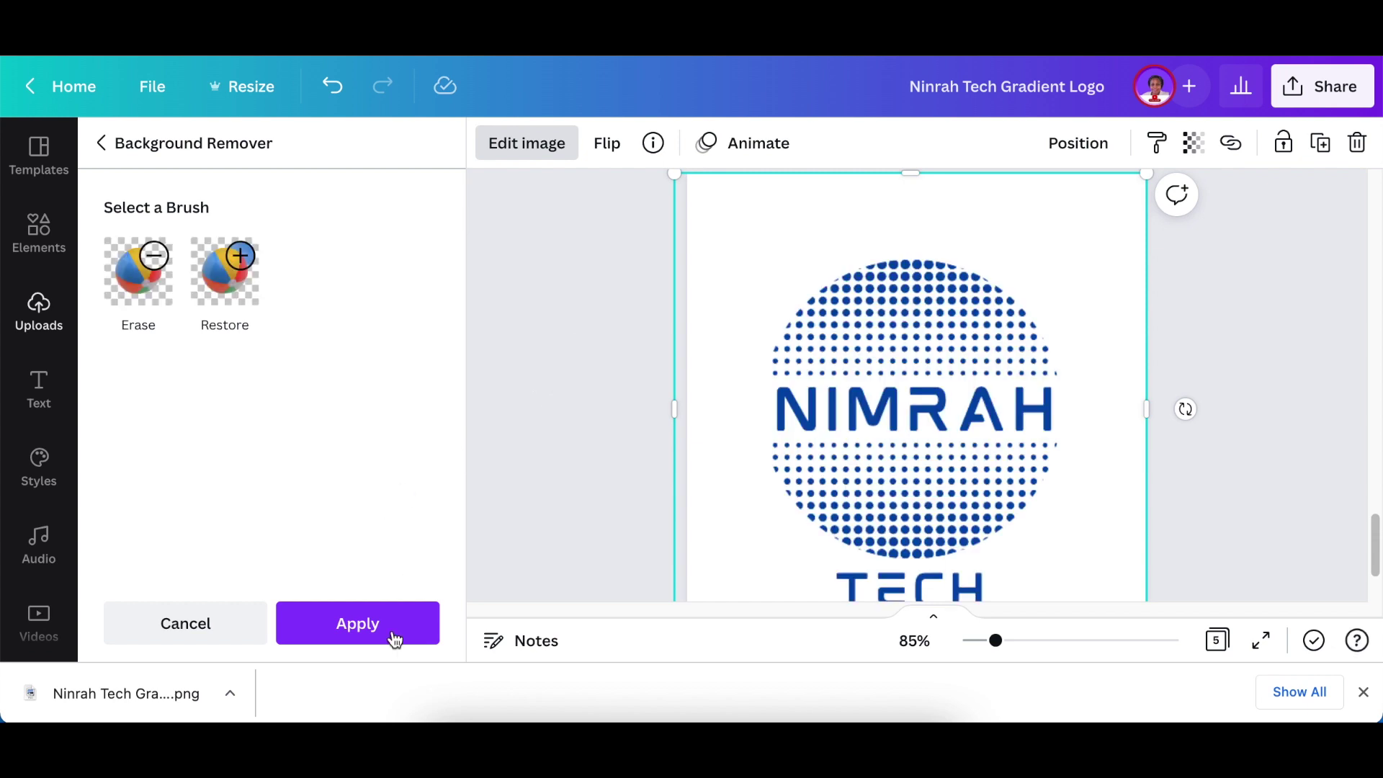
{"action": "left_click", "coordinate": [358, 628]}
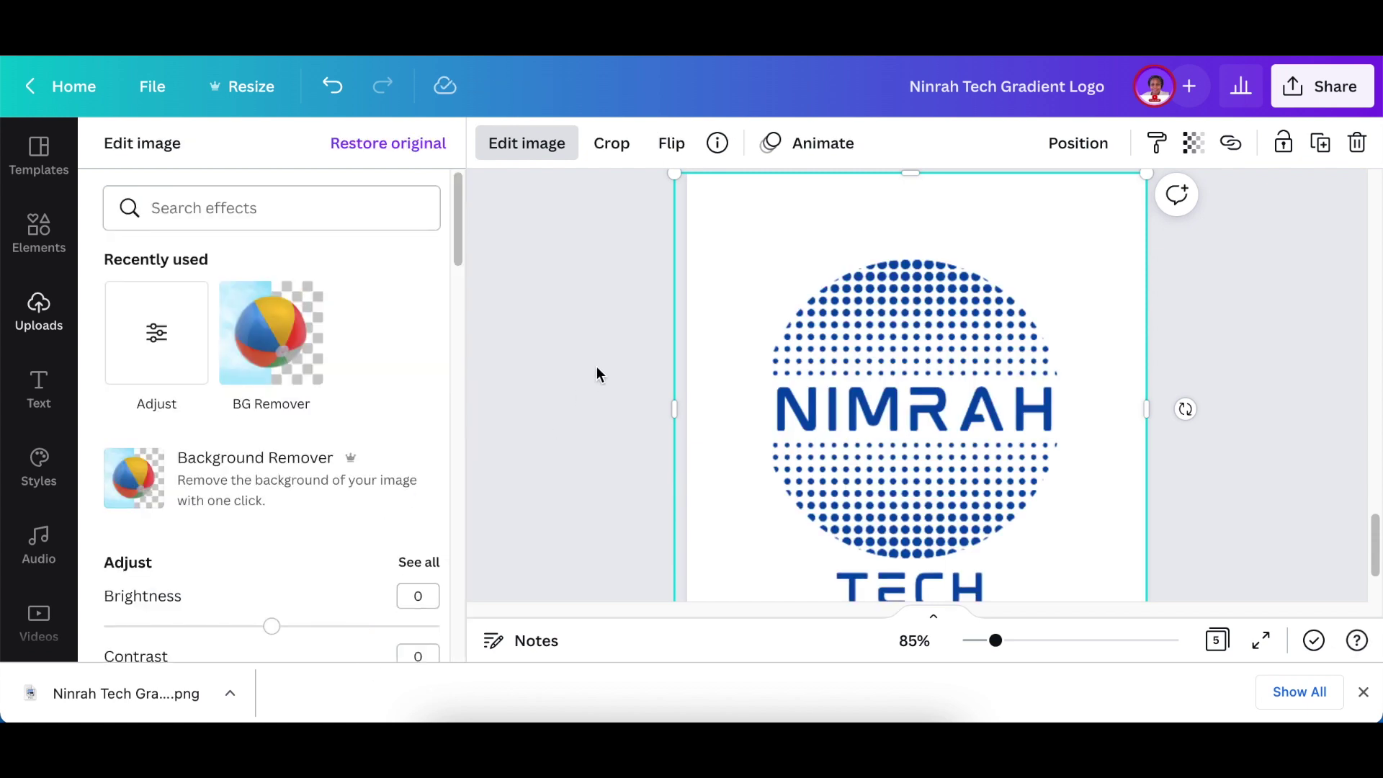
{"action": "scroll", "coordinate": [1232, 356], "scroll_direction": "down", "scroll_amount": 3}
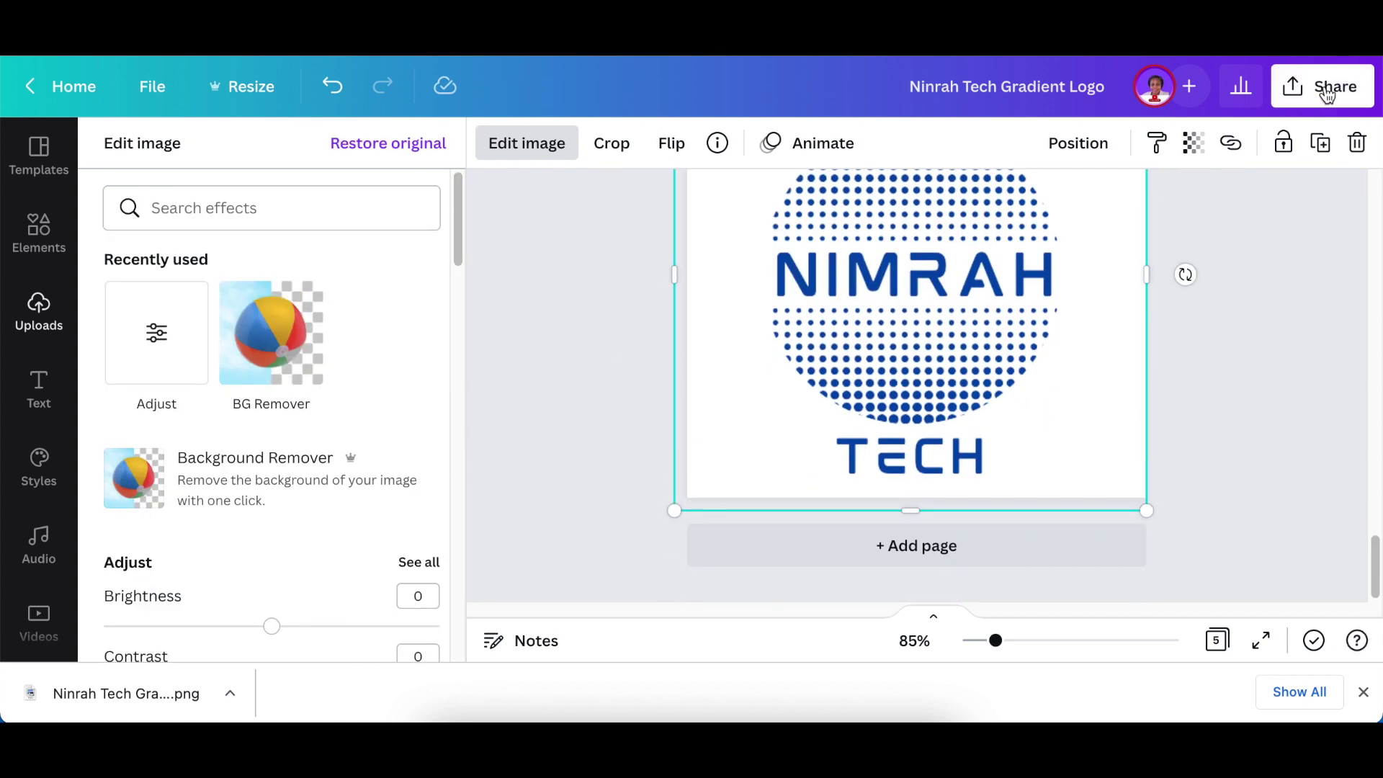
- Download page 5 alone as a PNG with a transparent background
{"action": "left_click", "coordinate": [1326, 95]}
{"action": "scroll", "coordinate": [1247, 402], "scroll_direction": "down", "scroll_amount": 2}
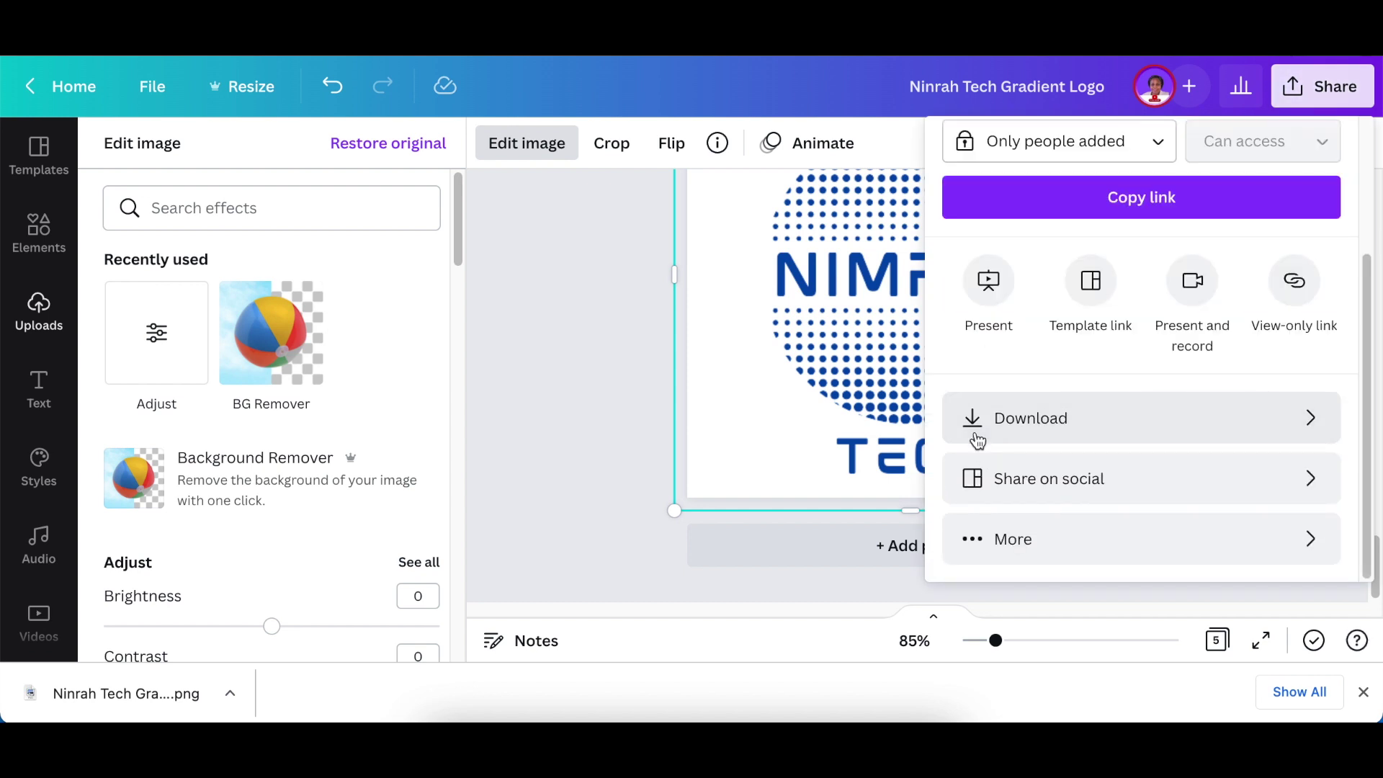
{"action": "left_click", "coordinate": [1027, 430]}
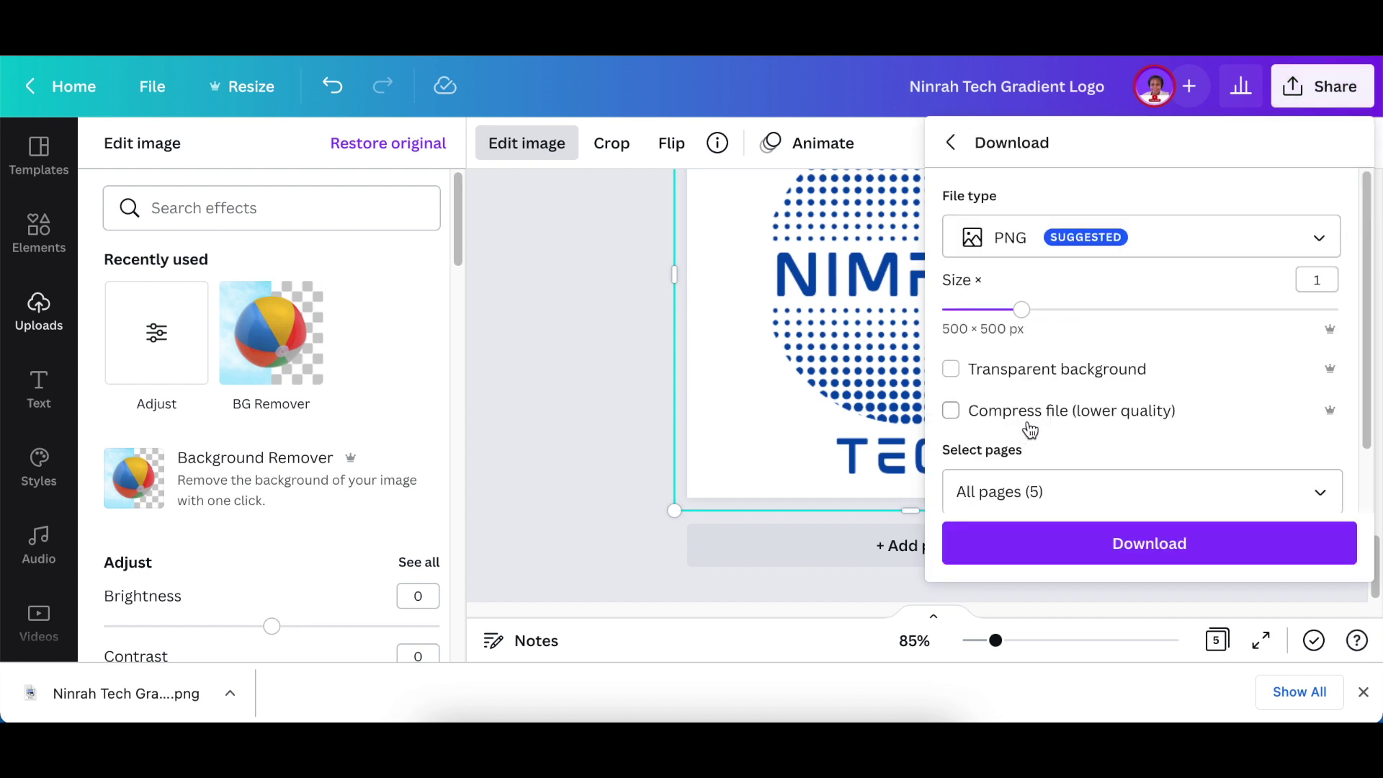
{"action": "left_click", "coordinate": [1021, 389]}
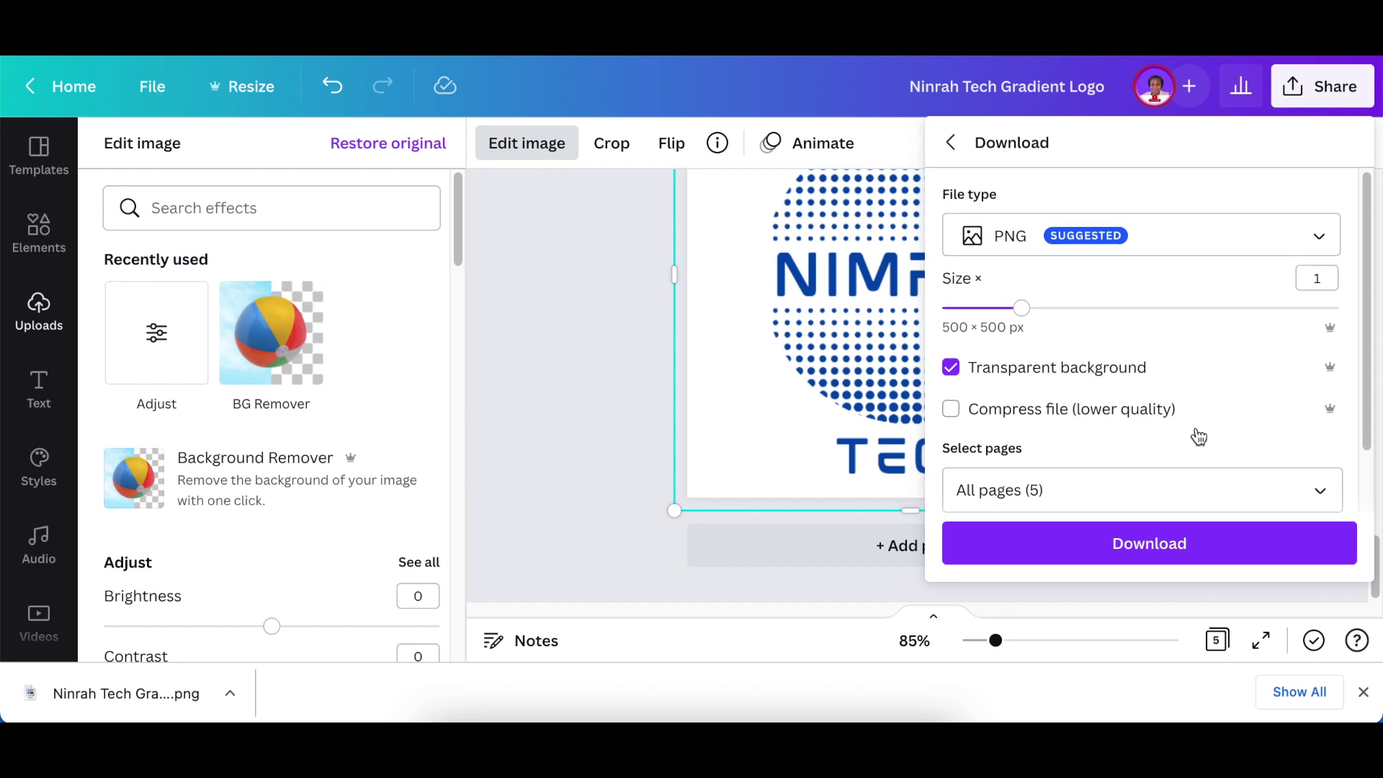
{"action": "scroll", "coordinate": [1197, 435], "scroll_direction": "down", "scroll_amount": 1}
{"action": "left_click", "coordinate": [1296, 420]}
{"action": "scroll", "coordinate": [1259, 325], "scroll_direction": "down", "scroll_amount": 2}
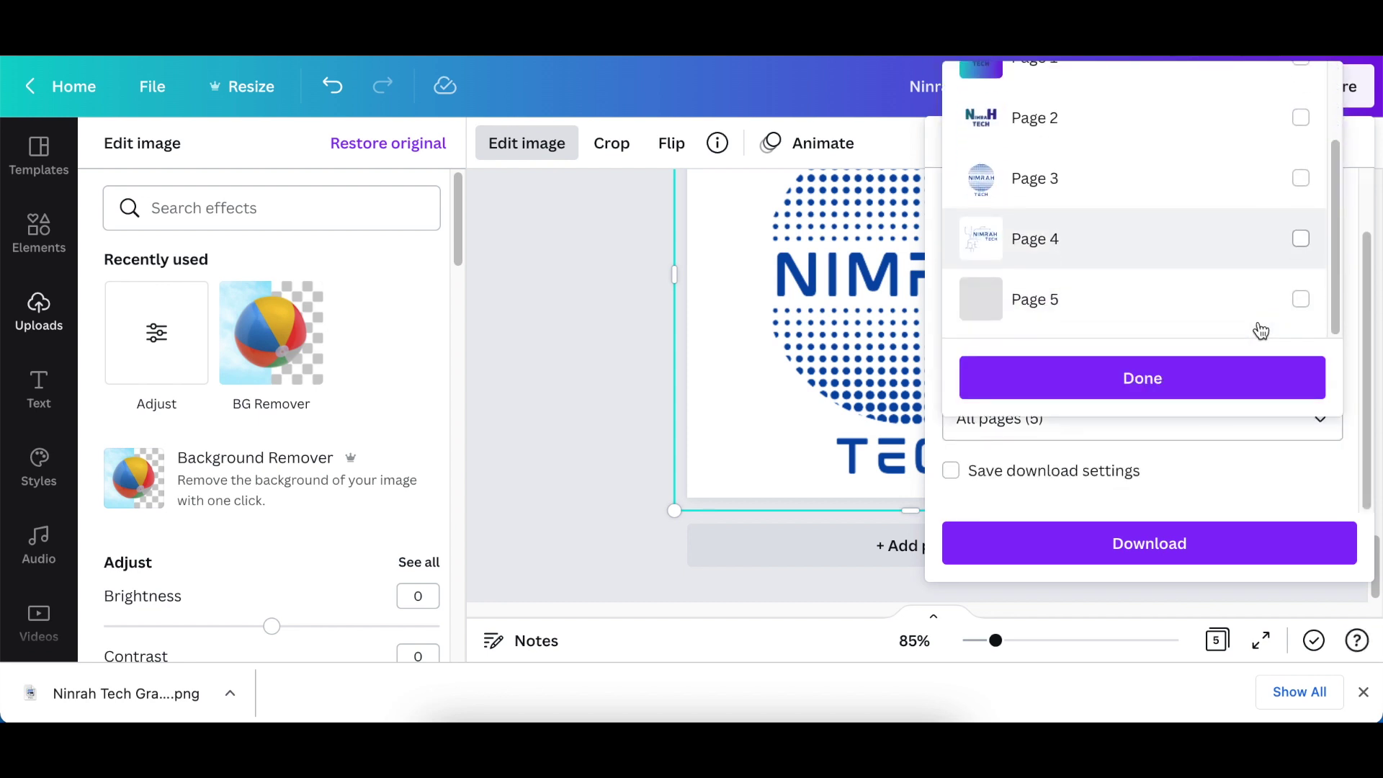
{"action": "left_click", "coordinate": [1299, 302]}
{"action": "left_click", "coordinate": [1156, 391]}
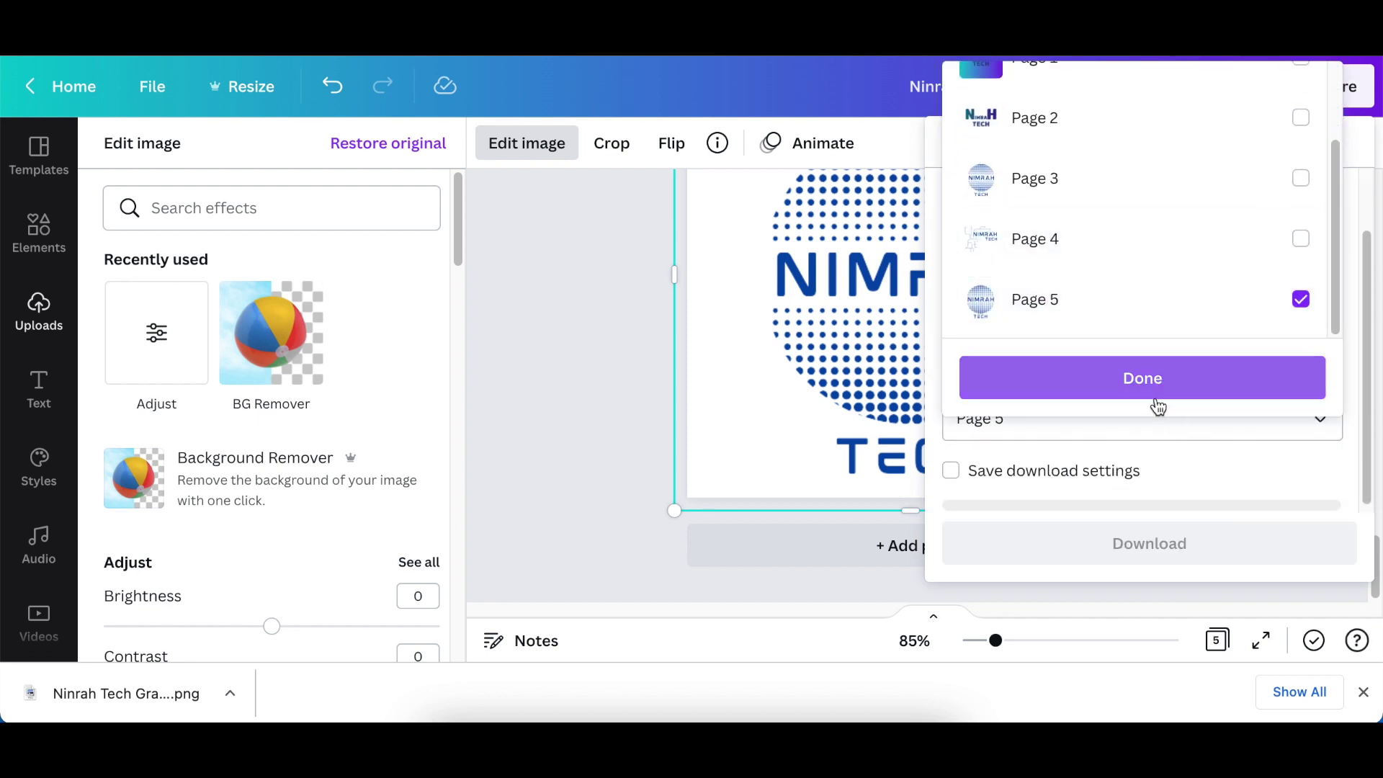
{"action": "left_click", "coordinate": [1170, 539]}
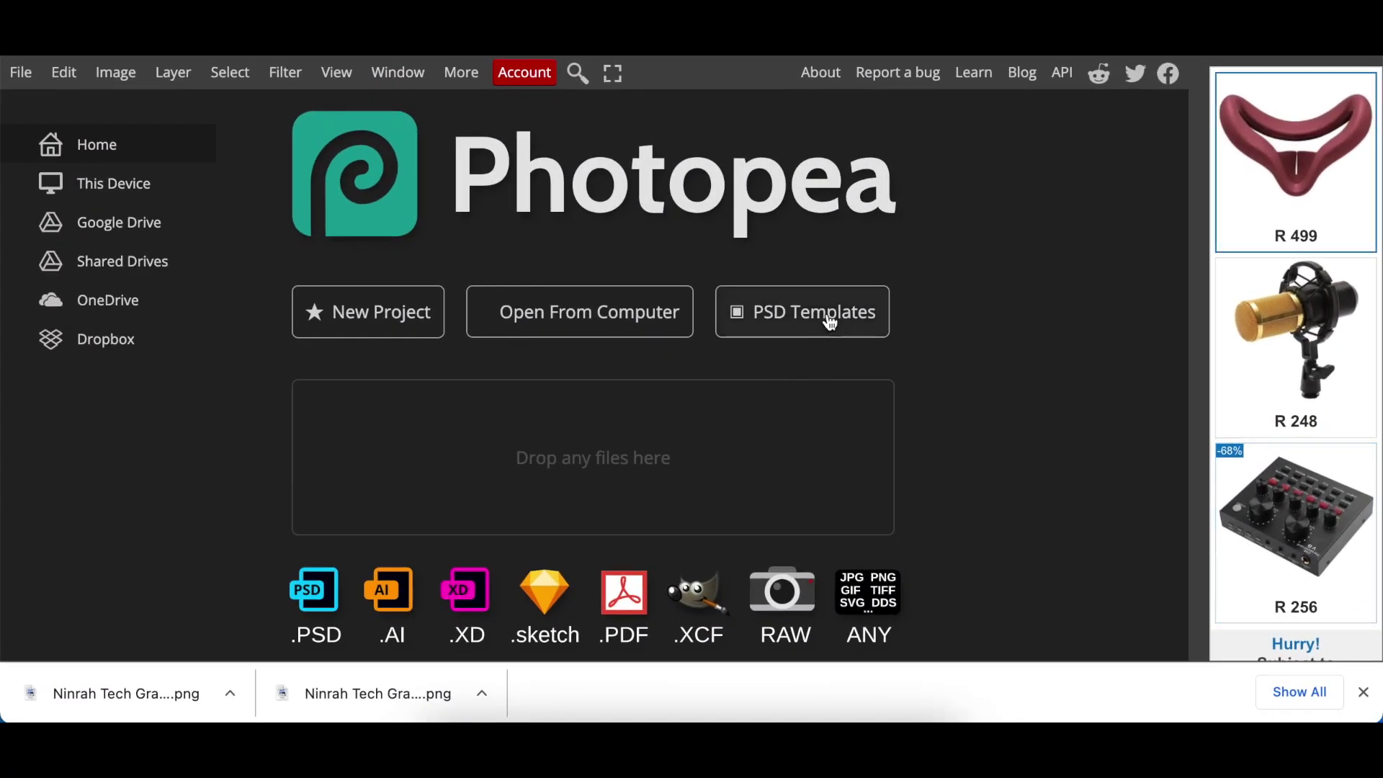
- Open the 'Logo Mockup on Office Glass' template from Photopea's Mockups templates
{"action": "left_click", "coordinate": [823, 315]}
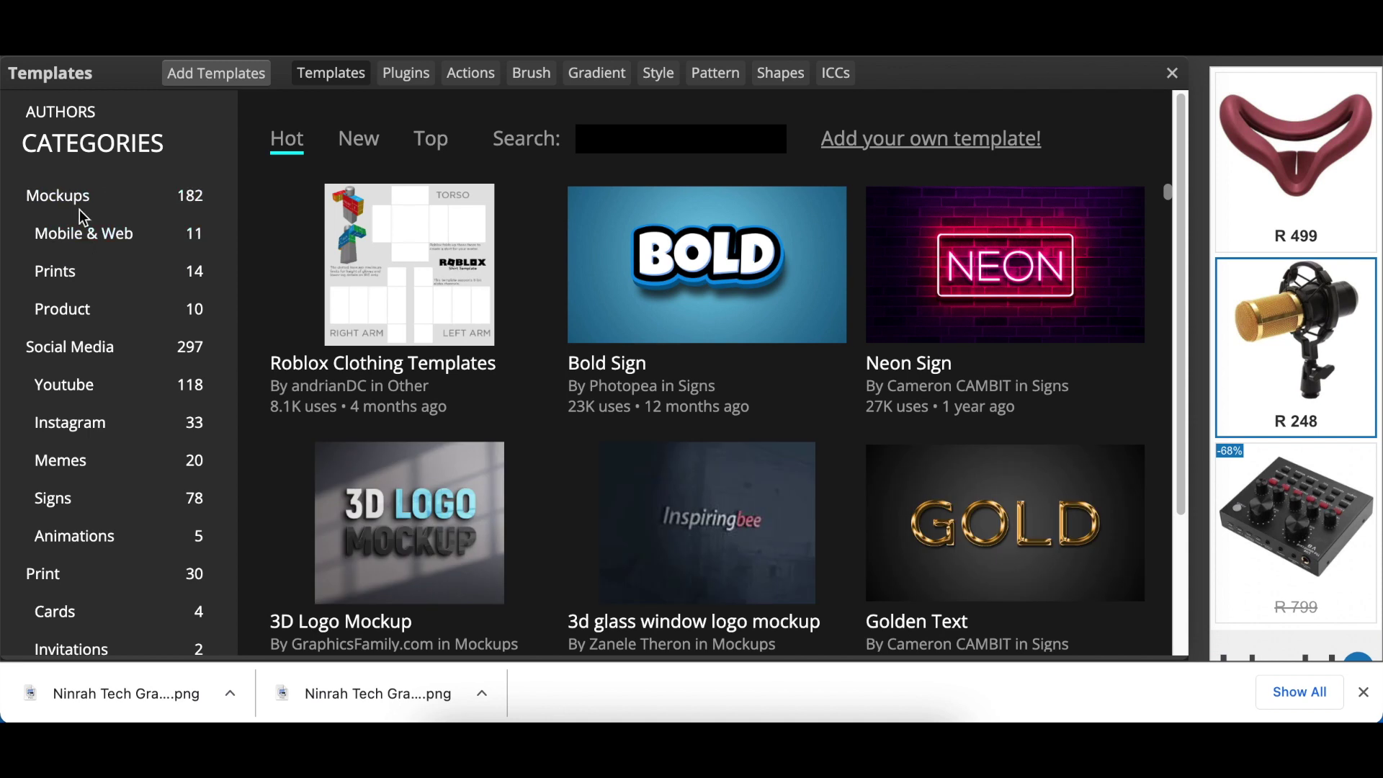
{"action": "left_click", "coordinate": [79, 206]}
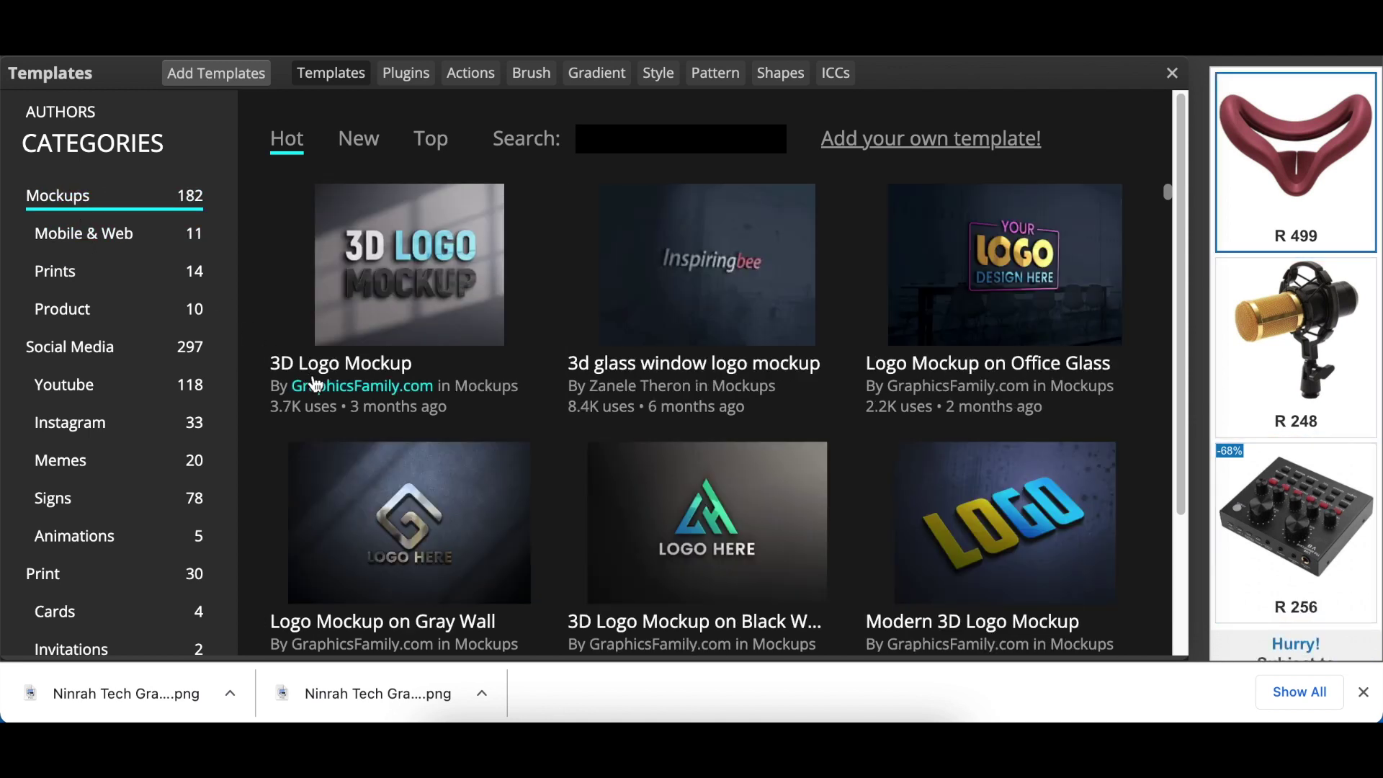
{"action": "left_click", "coordinate": [965, 364]}
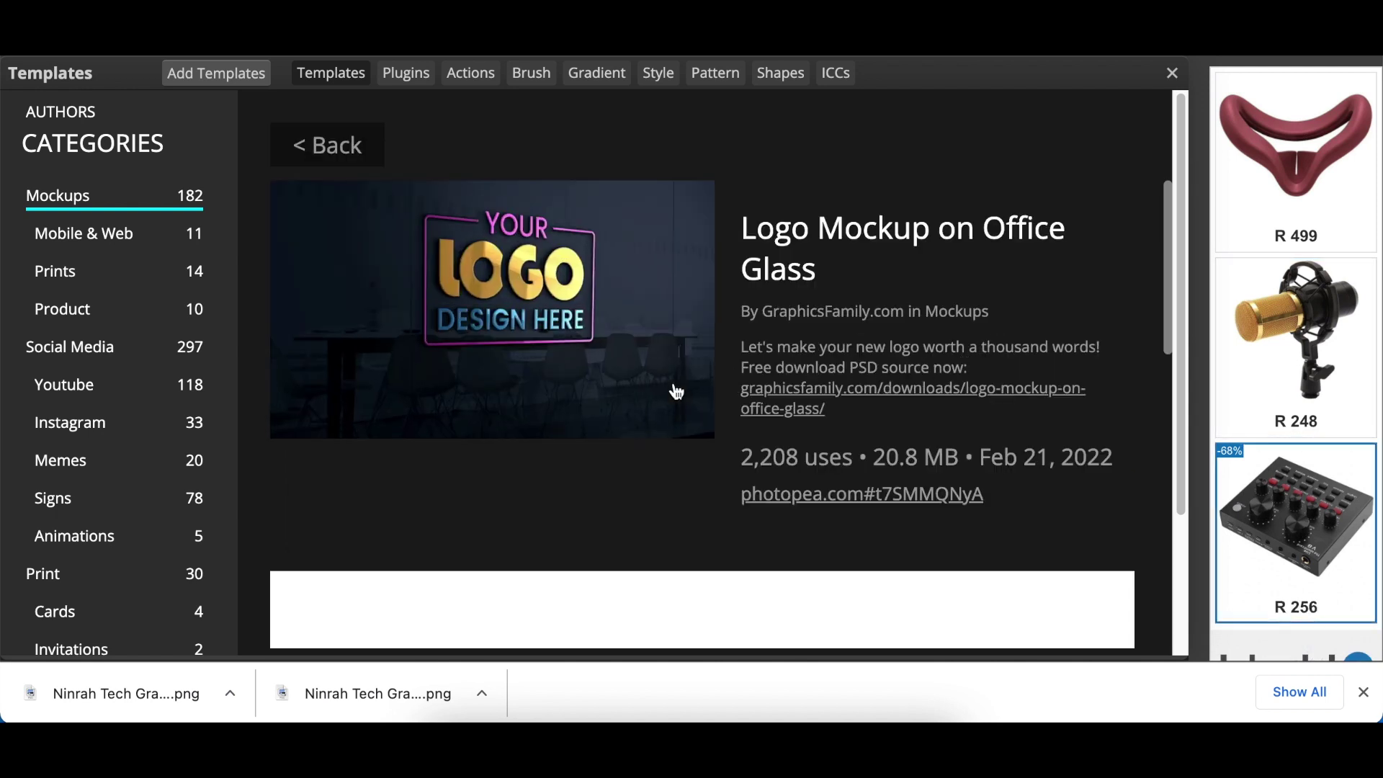
{"action": "scroll", "coordinate": [675, 391], "scroll_direction": "down", "scroll_amount": 2}
{"action": "left_click", "coordinate": [789, 400]}
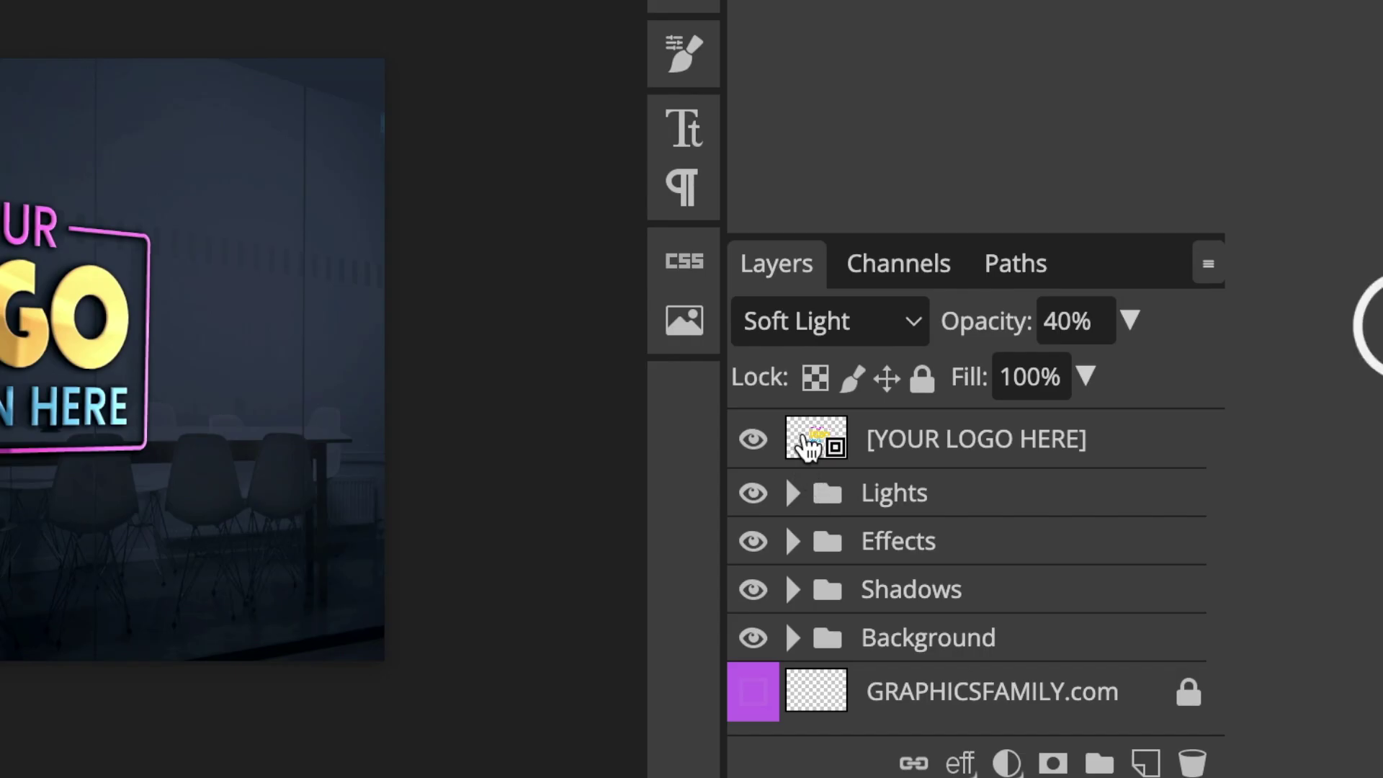
- In the logo smart object, hide the placeholder and place the enlarged NIMRAH TECH halftone PNG
{"action": "double_click", "coordinate": [809, 445]}
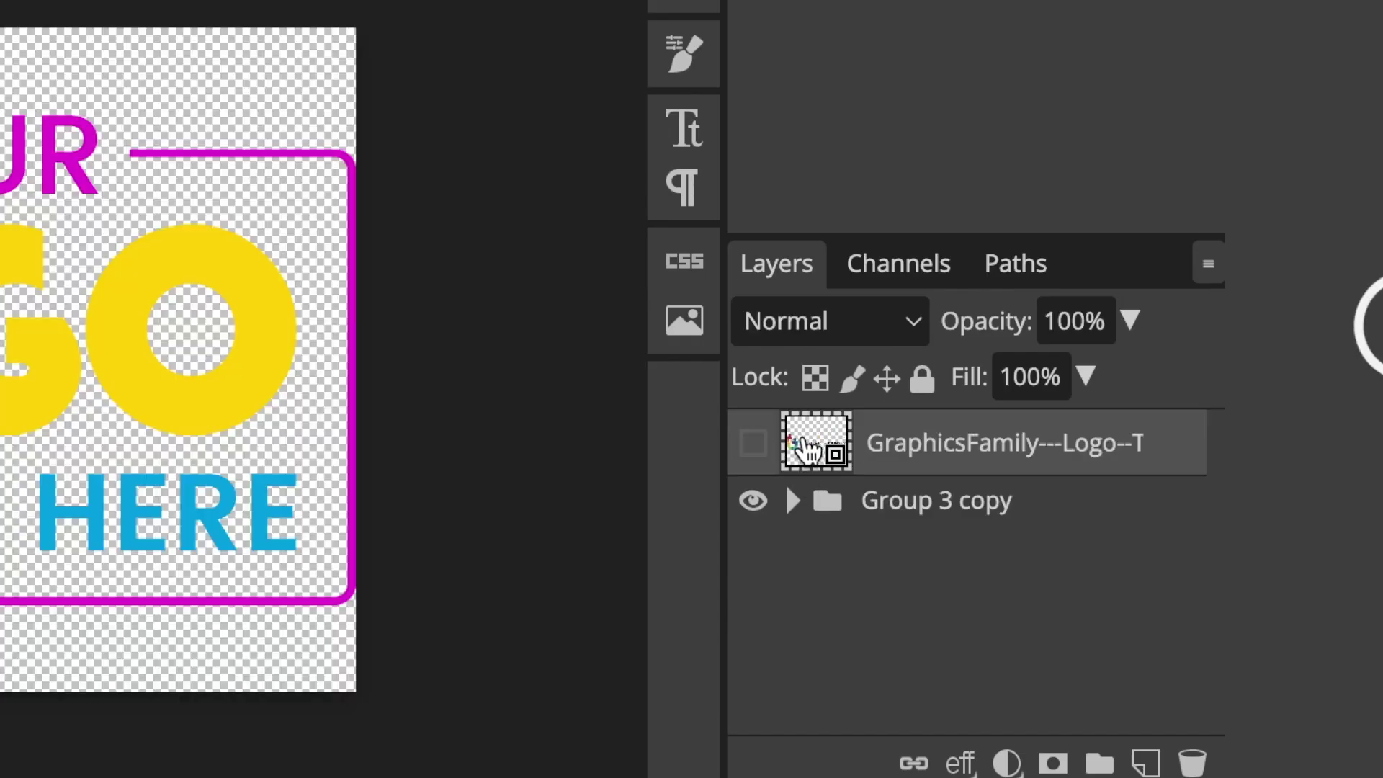
{"action": "left_click", "coordinate": [752, 503]}
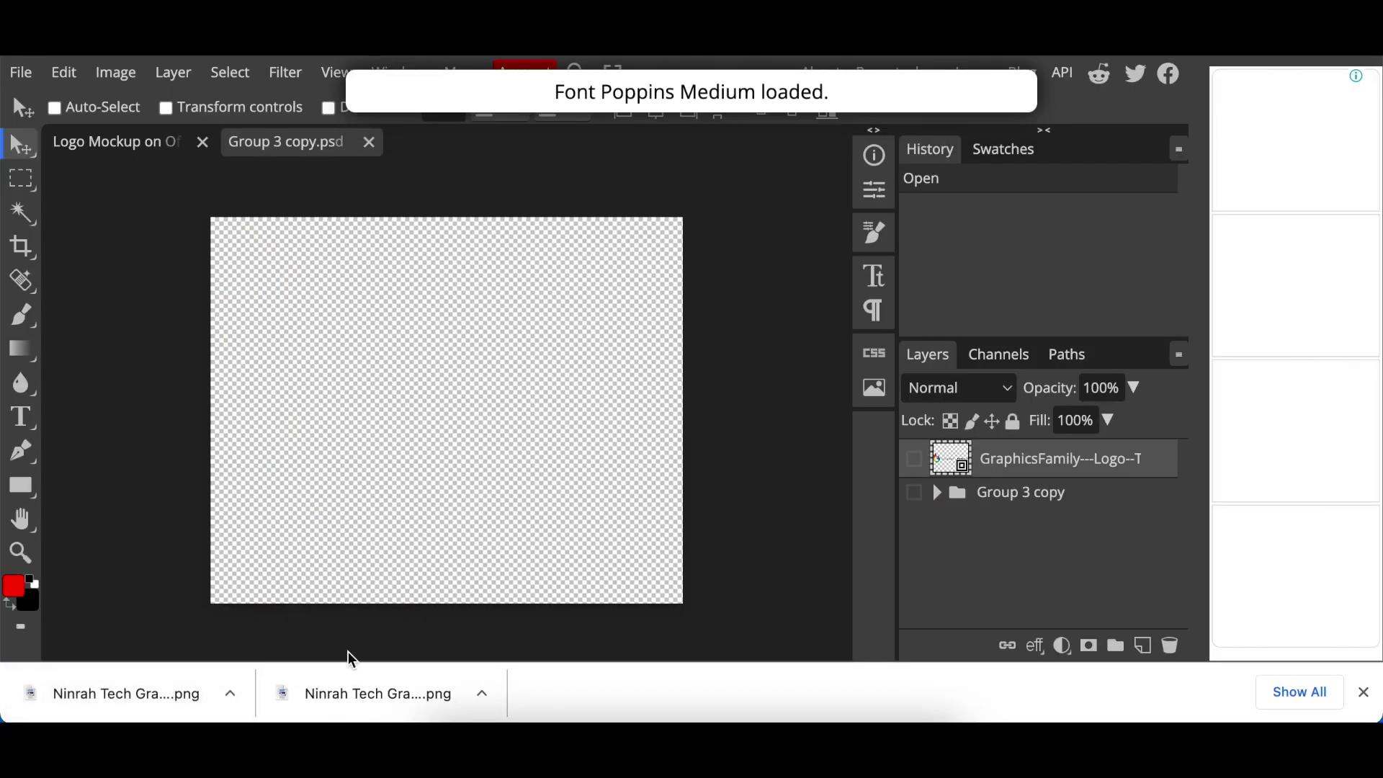
{"action": "left_click_drag", "start_coordinate": [378, 692], "coordinate": [394, 550]}
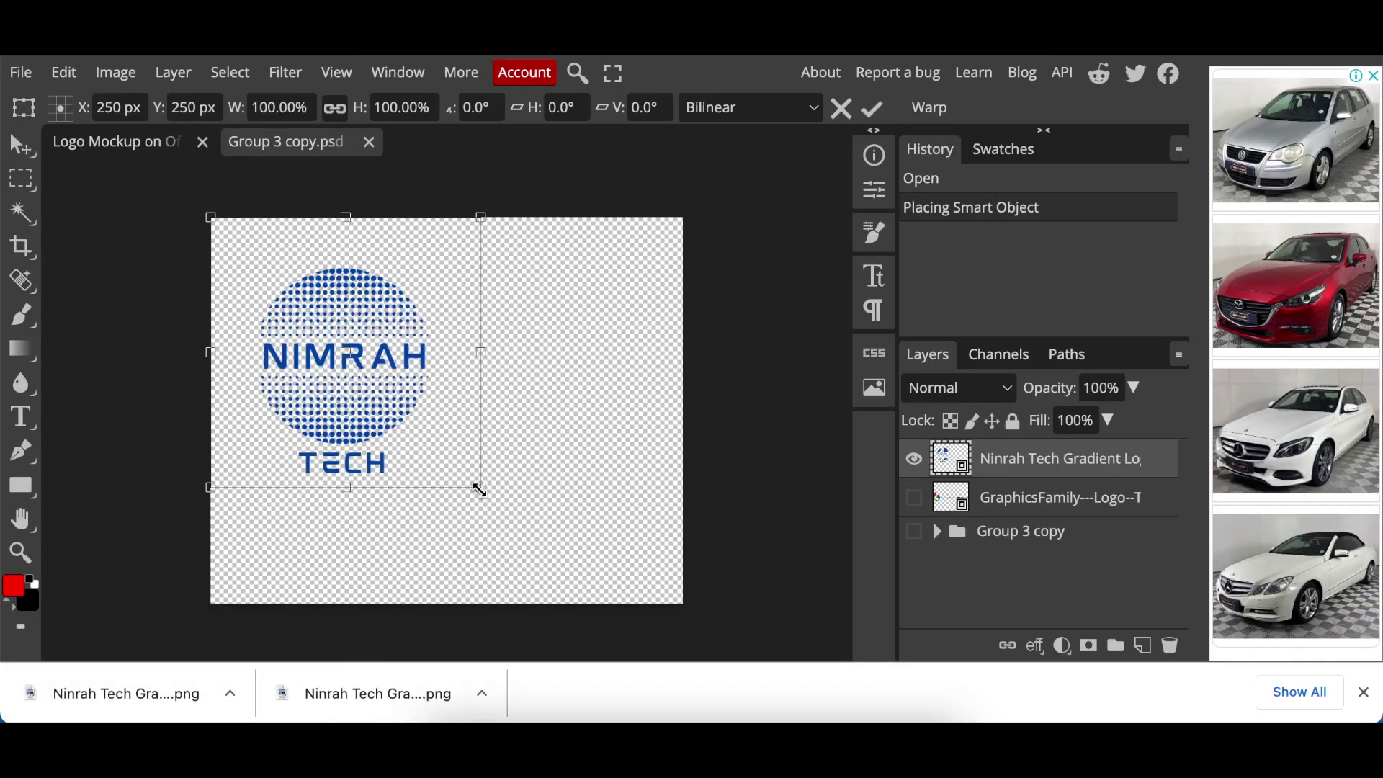
{"action": "left_click_drag", "start_coordinate": [480, 487], "coordinate": [666, 624]}
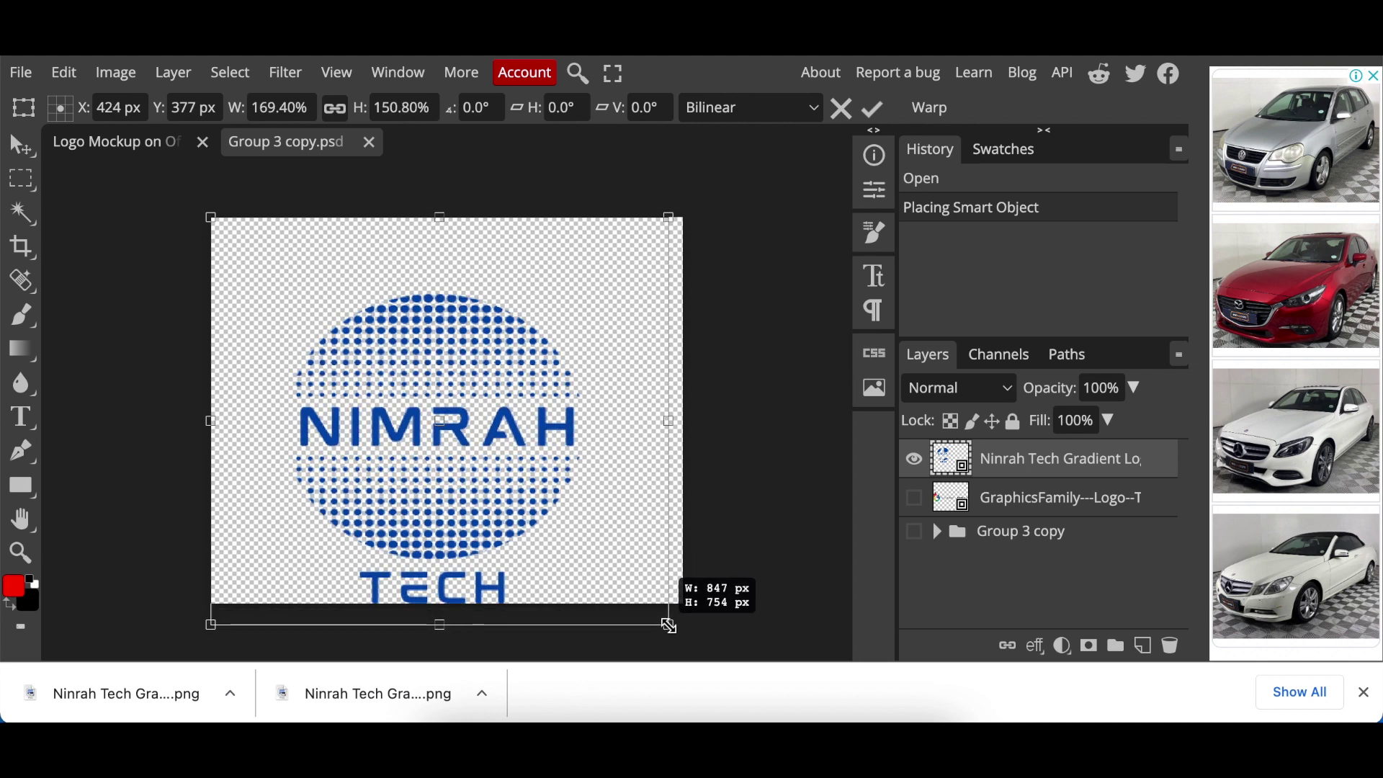
{"action": "mouse_move", "coordinate": [582, 516]}
{"action": "left_mouse_down"}
{"action": "mouse_move", "coordinate": [595, 494]}
{"action": "mouse_move", "coordinate": [582, 484]}
{"action": "left_mouse_up"}
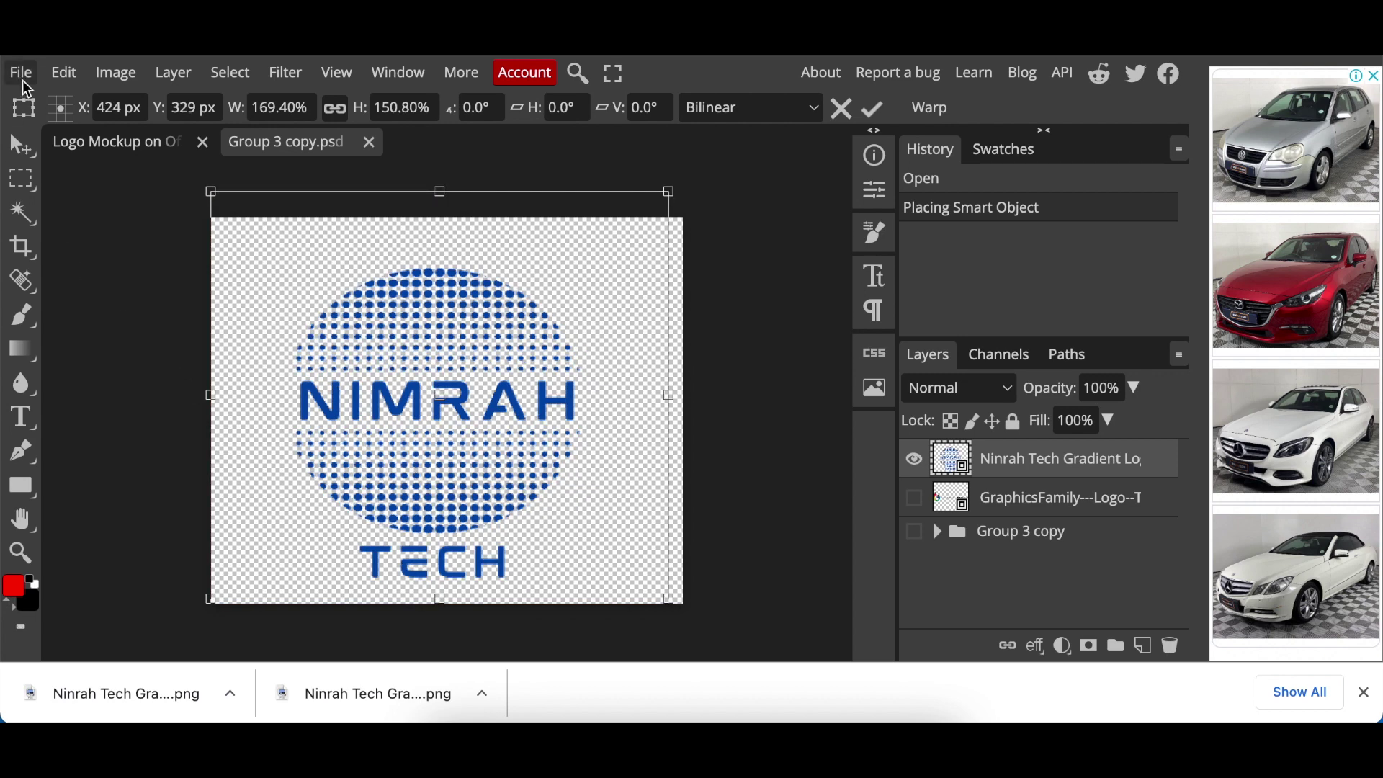
- Save the smart object and return to the Logo Mockup document
{"action": "left_click", "coordinate": [22, 82]}
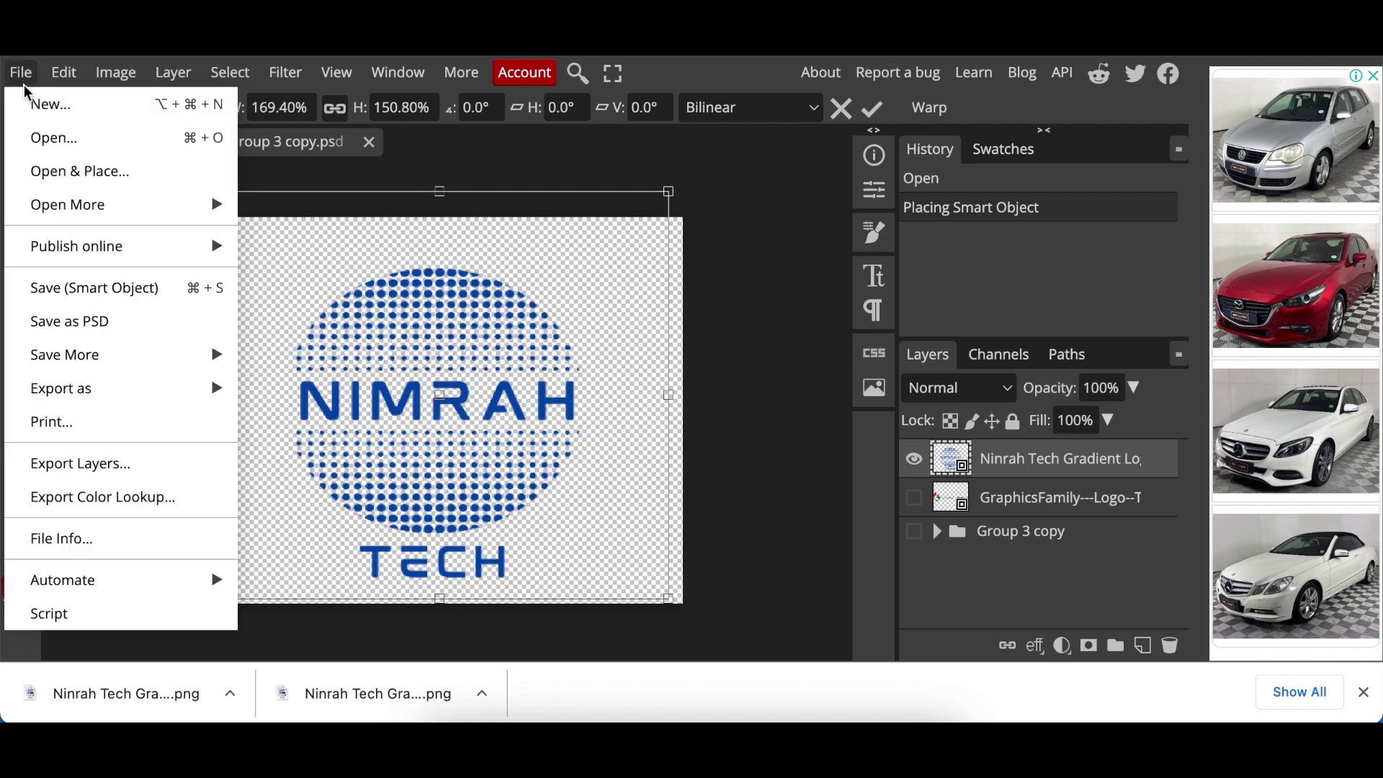
{"action": "left_click", "coordinate": [103, 290]}
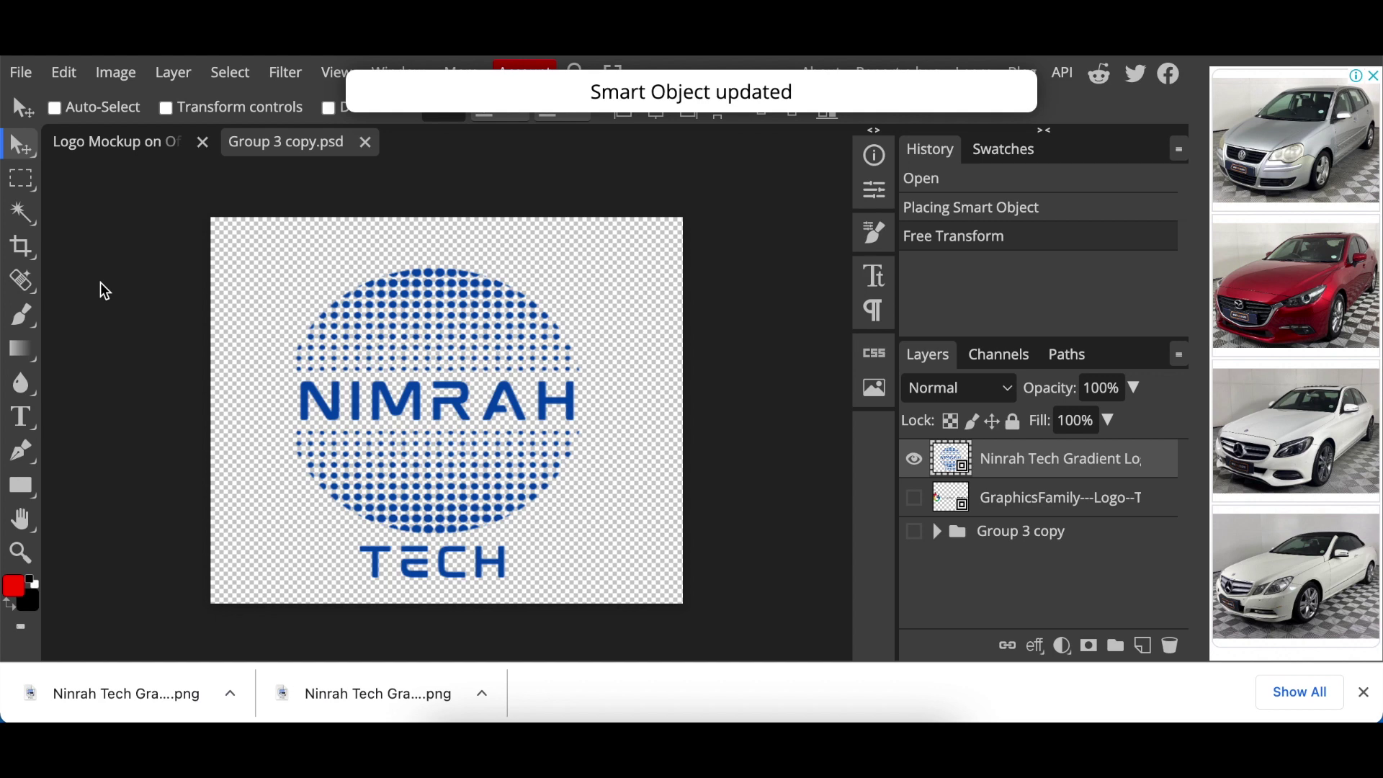
{"action": "left_click", "coordinate": [124, 146]}
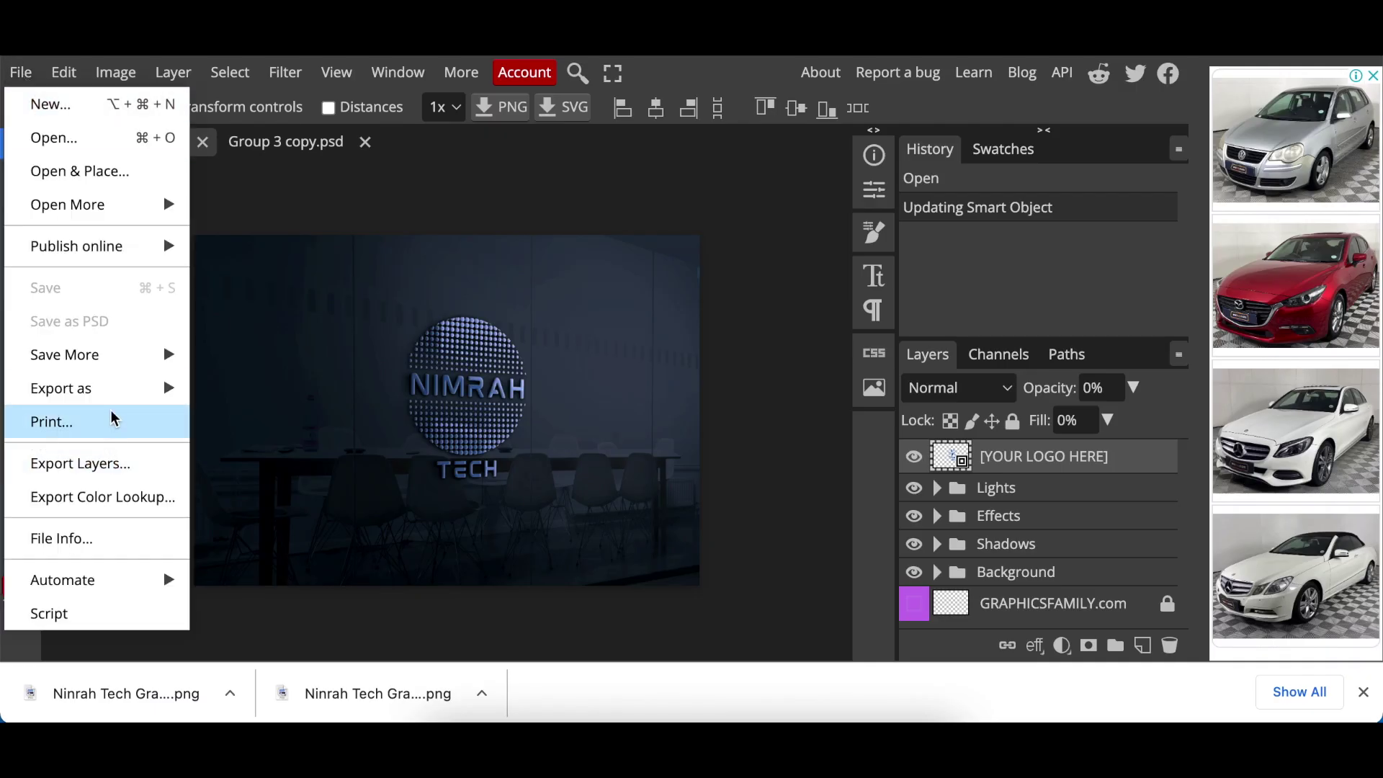
- Dismiss the File menu and close the Group 3 copy.psd tab
{"action": "left_click", "coordinate": [270, 214]}
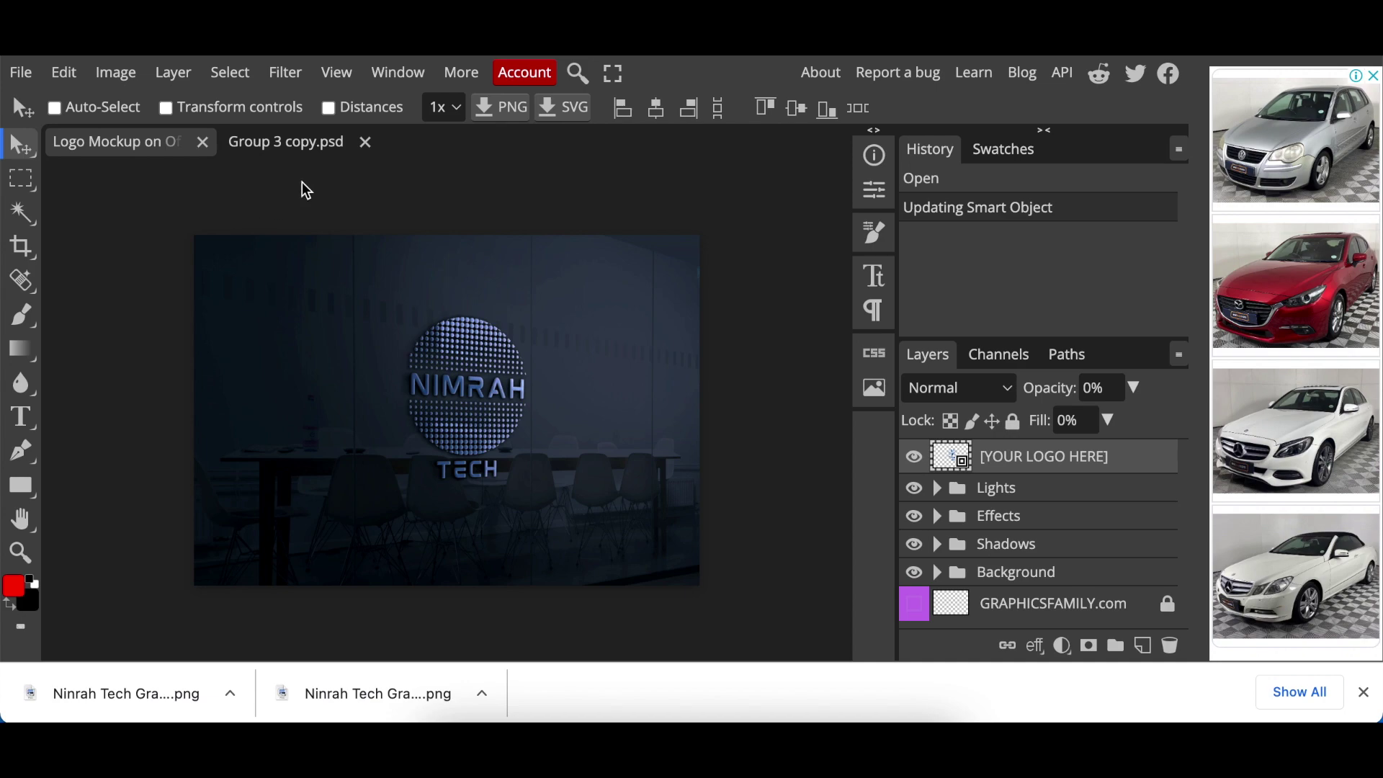
{"action": "left_click", "coordinate": [364, 142]}
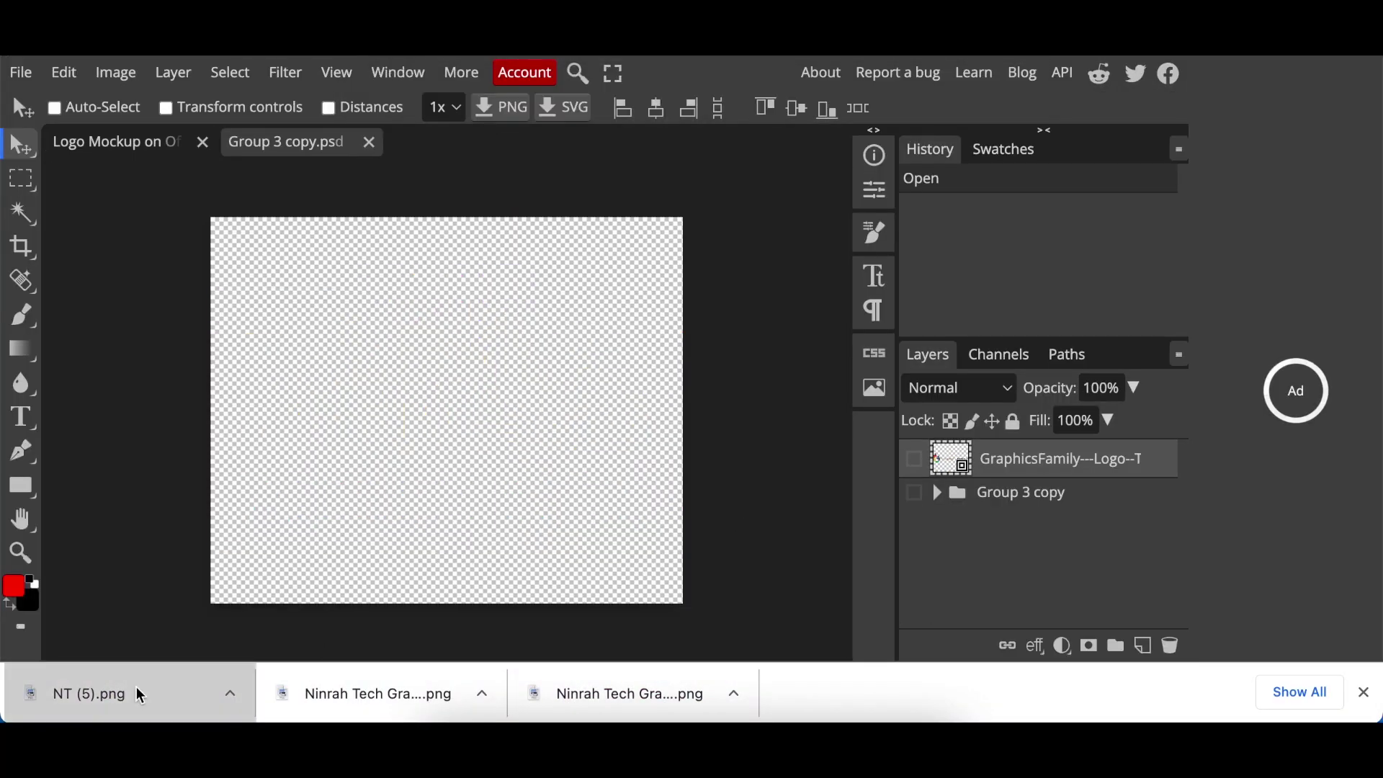
- Place and enlarge NT (5).png in the smart object, save, and view the mockup
{"action": "left_click_drag", "start_coordinate": [89, 692], "coordinate": [273, 605]}
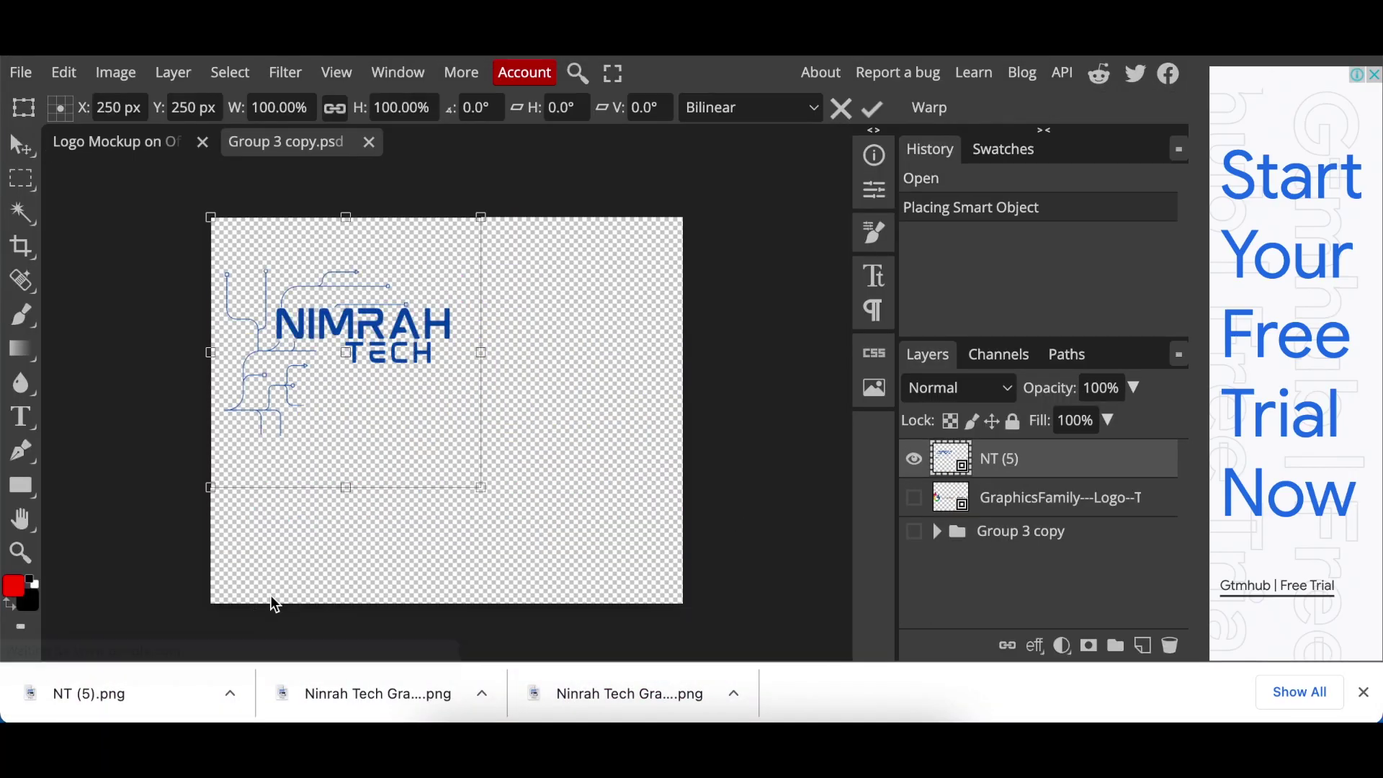
{"action": "left_click_drag", "start_coordinate": [473, 495], "coordinate": [663, 613]}
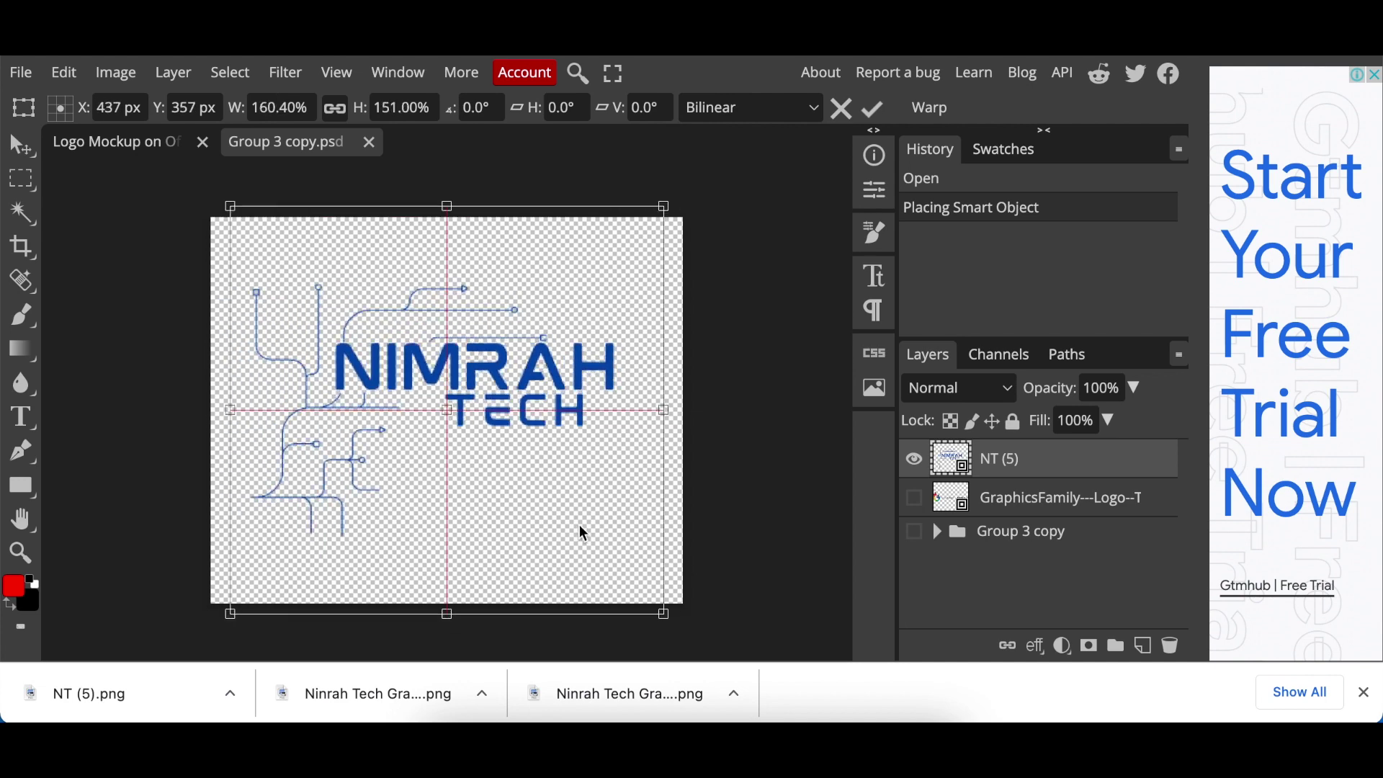
{"action": "left_click", "coordinate": [21, 71]}
{"action": "left_click", "coordinate": [100, 288]}
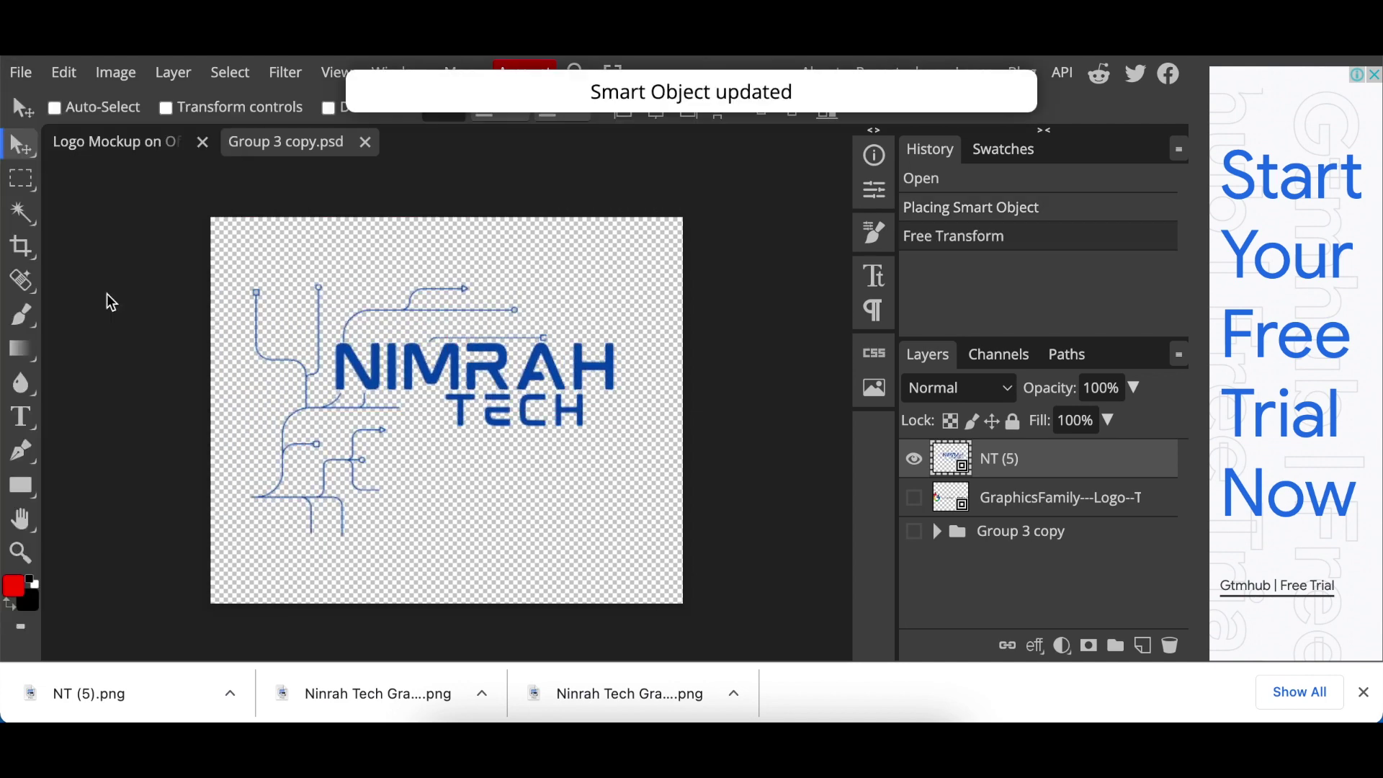
{"action": "left_click", "coordinate": [123, 146]}
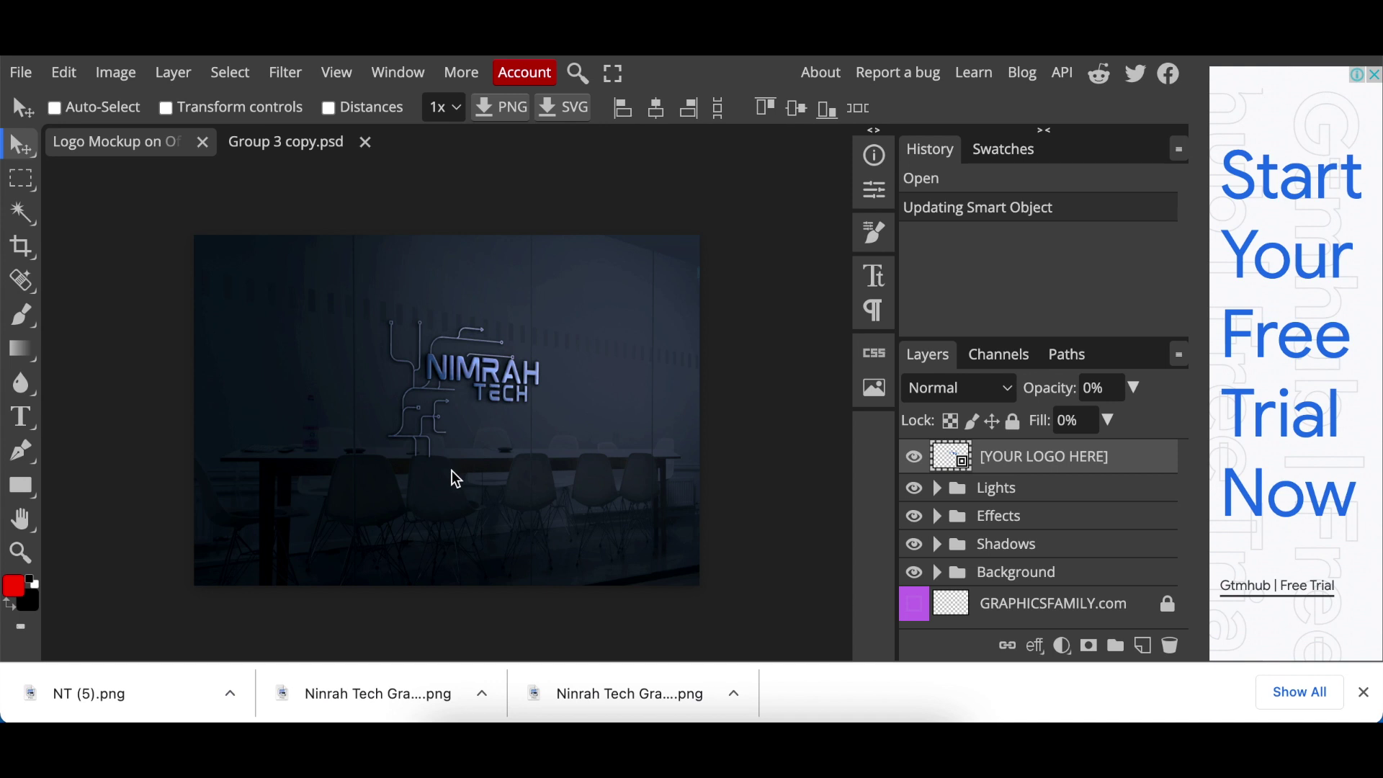